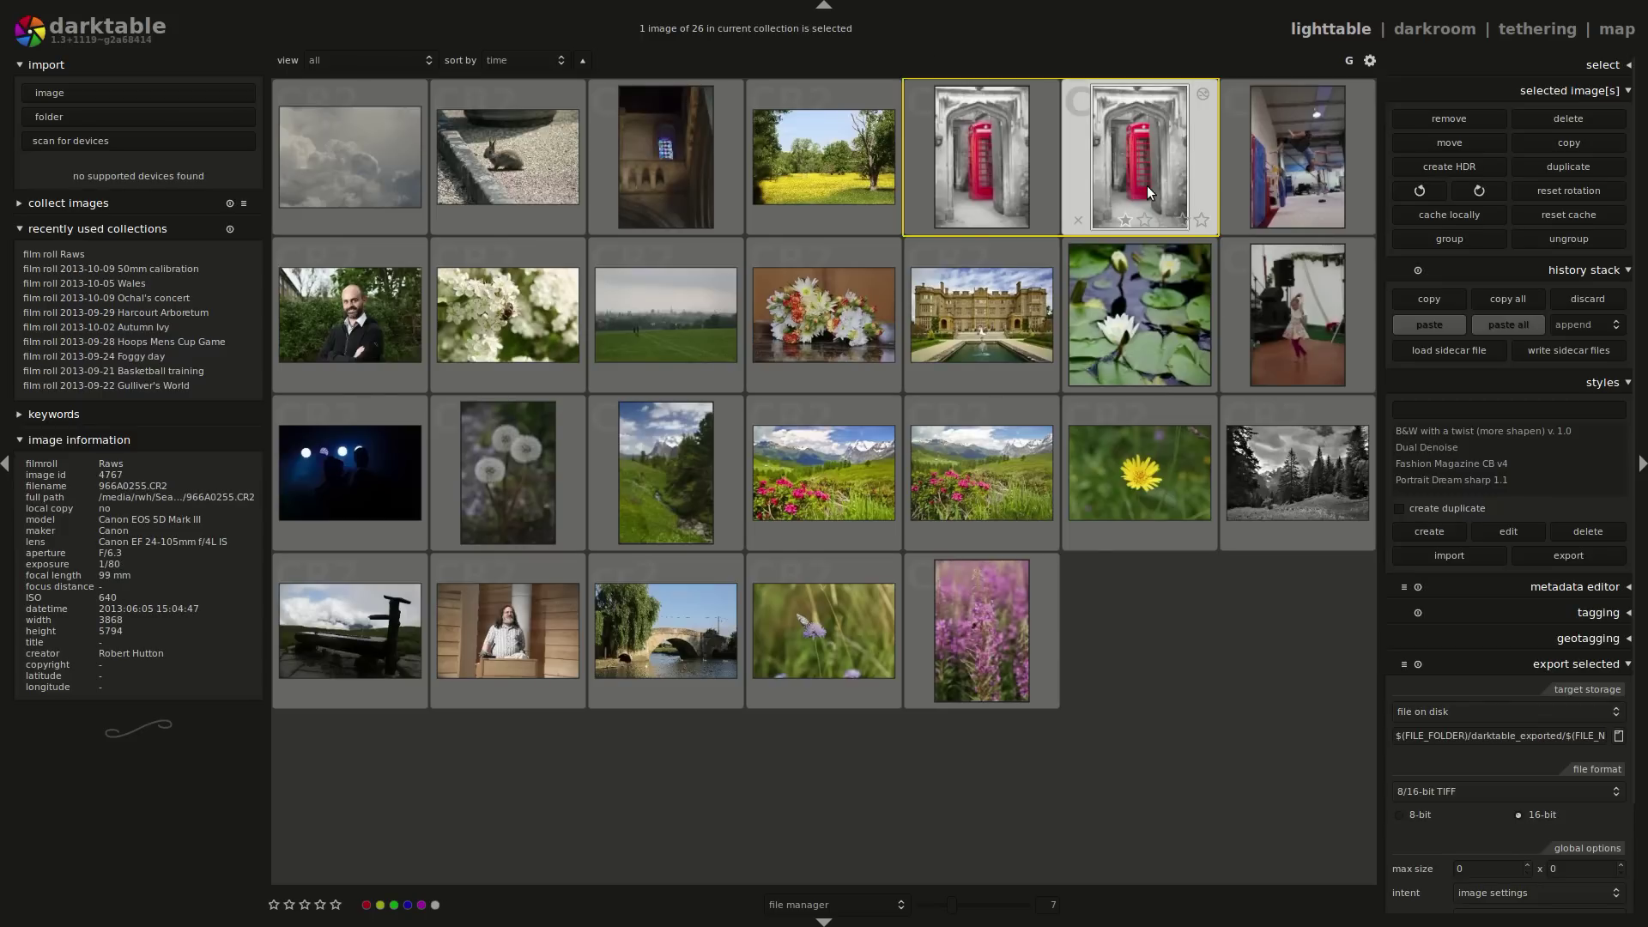
Duplicate the telephone box photo, open the copy for editing and compress its history stack back to the base curve entry
left_click(1544, 168)
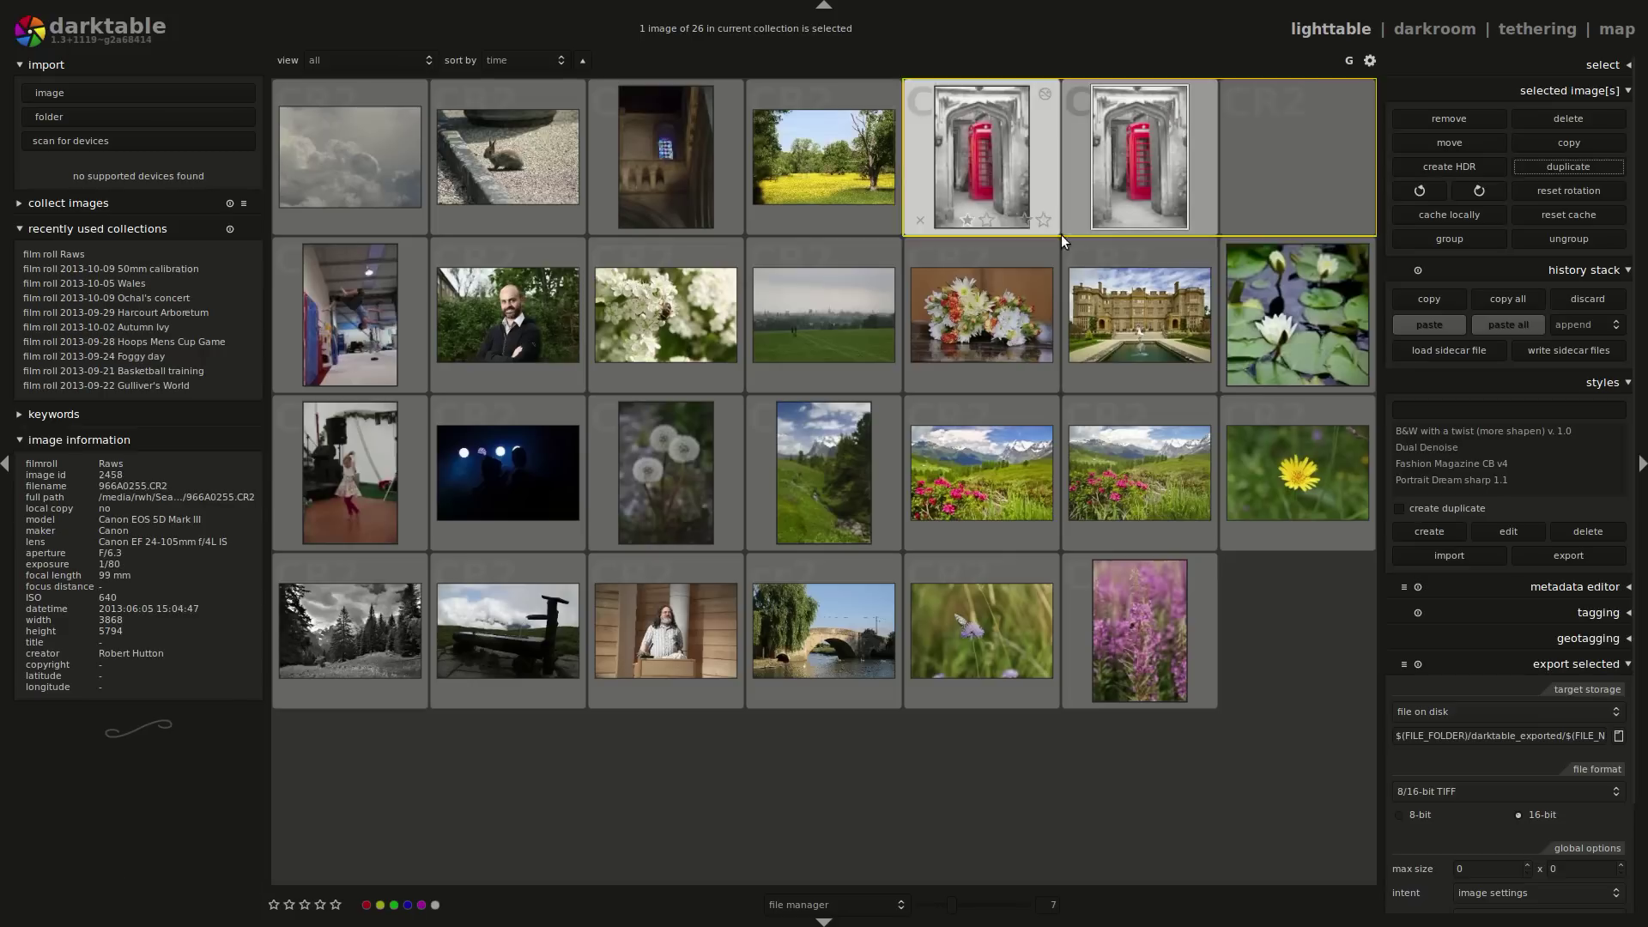
double_click(1305, 147)
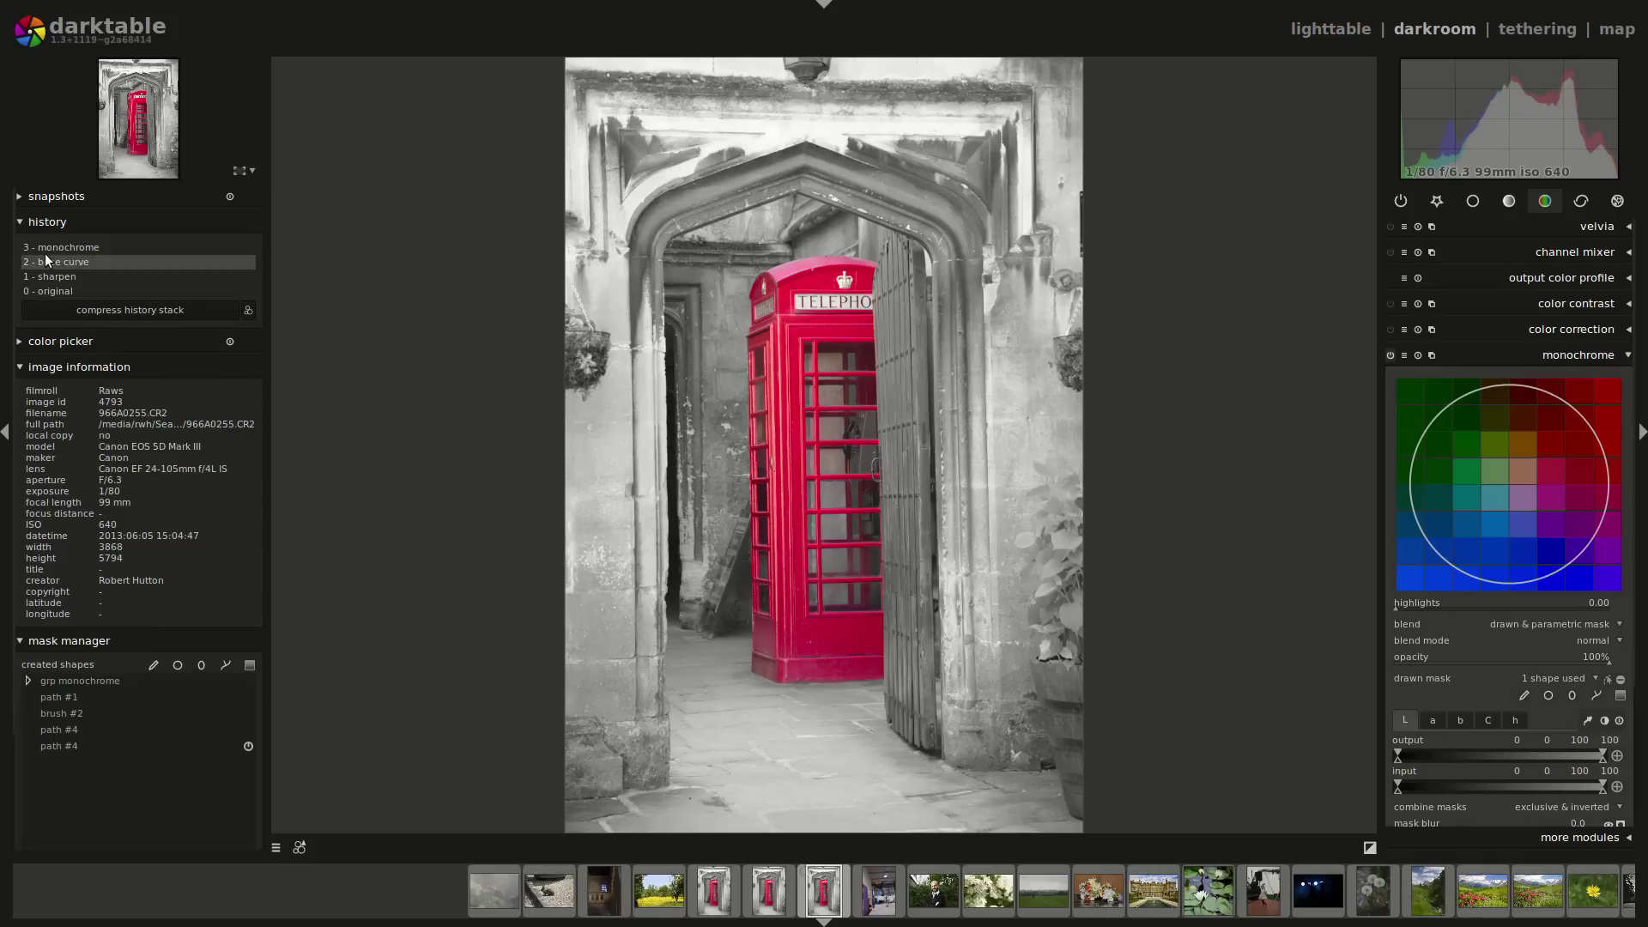
left_click(48, 260)
left_click(154, 310)
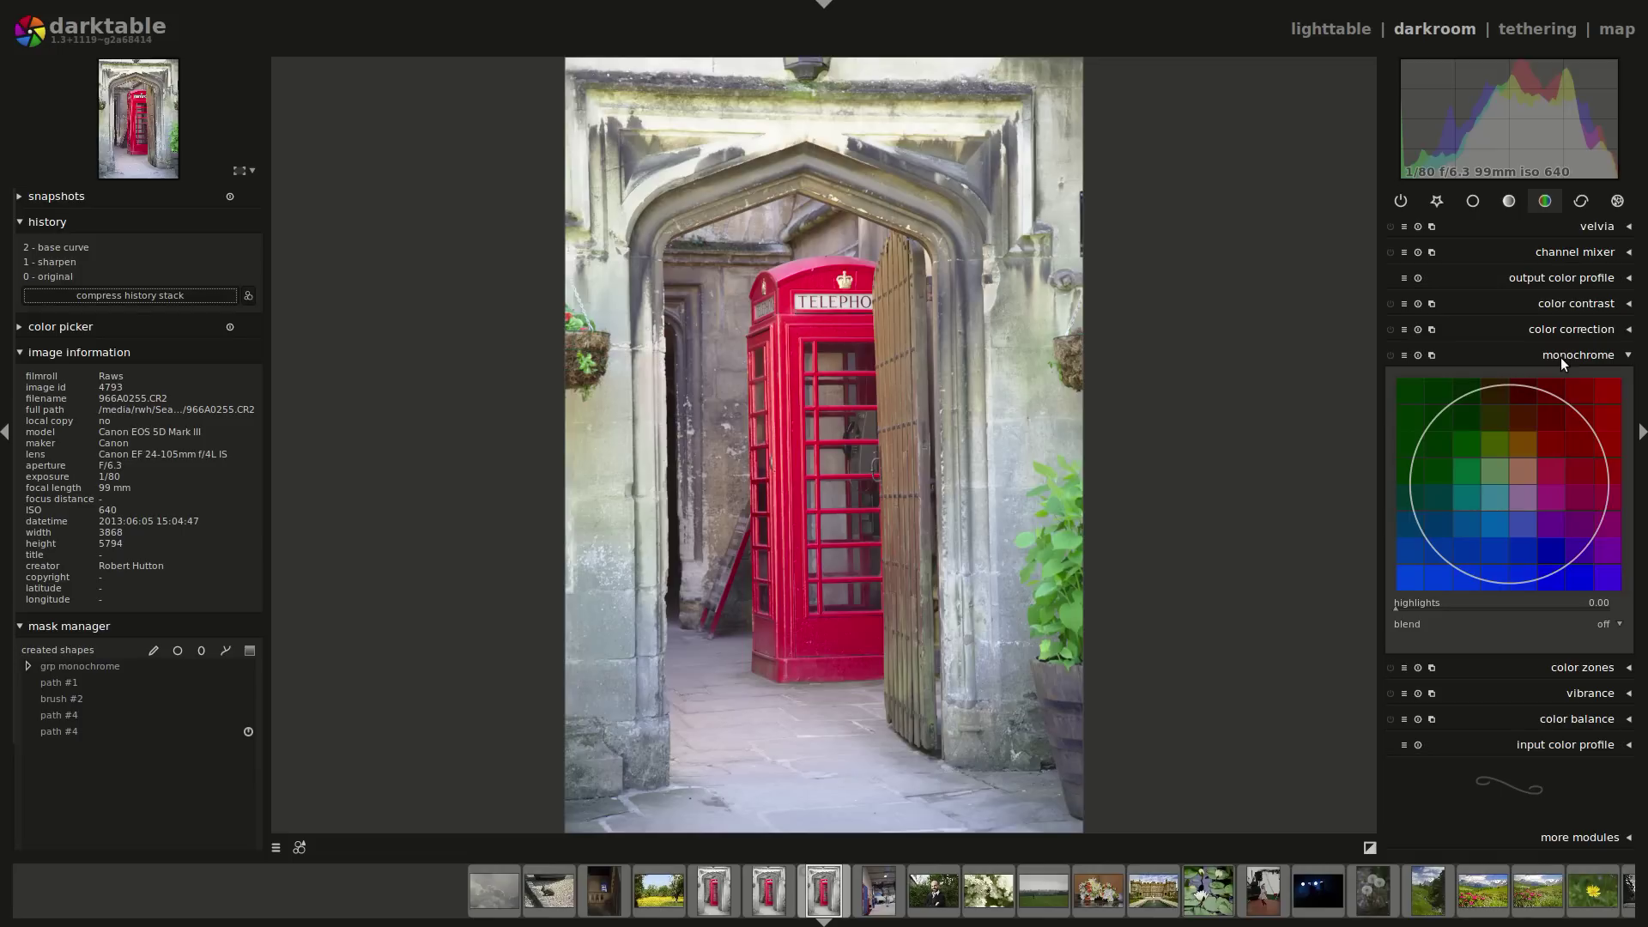
Set the monochrome module's blending to parametric mask and select its hue (h) channel
left_click(1603, 626)
left_click(1588, 672)
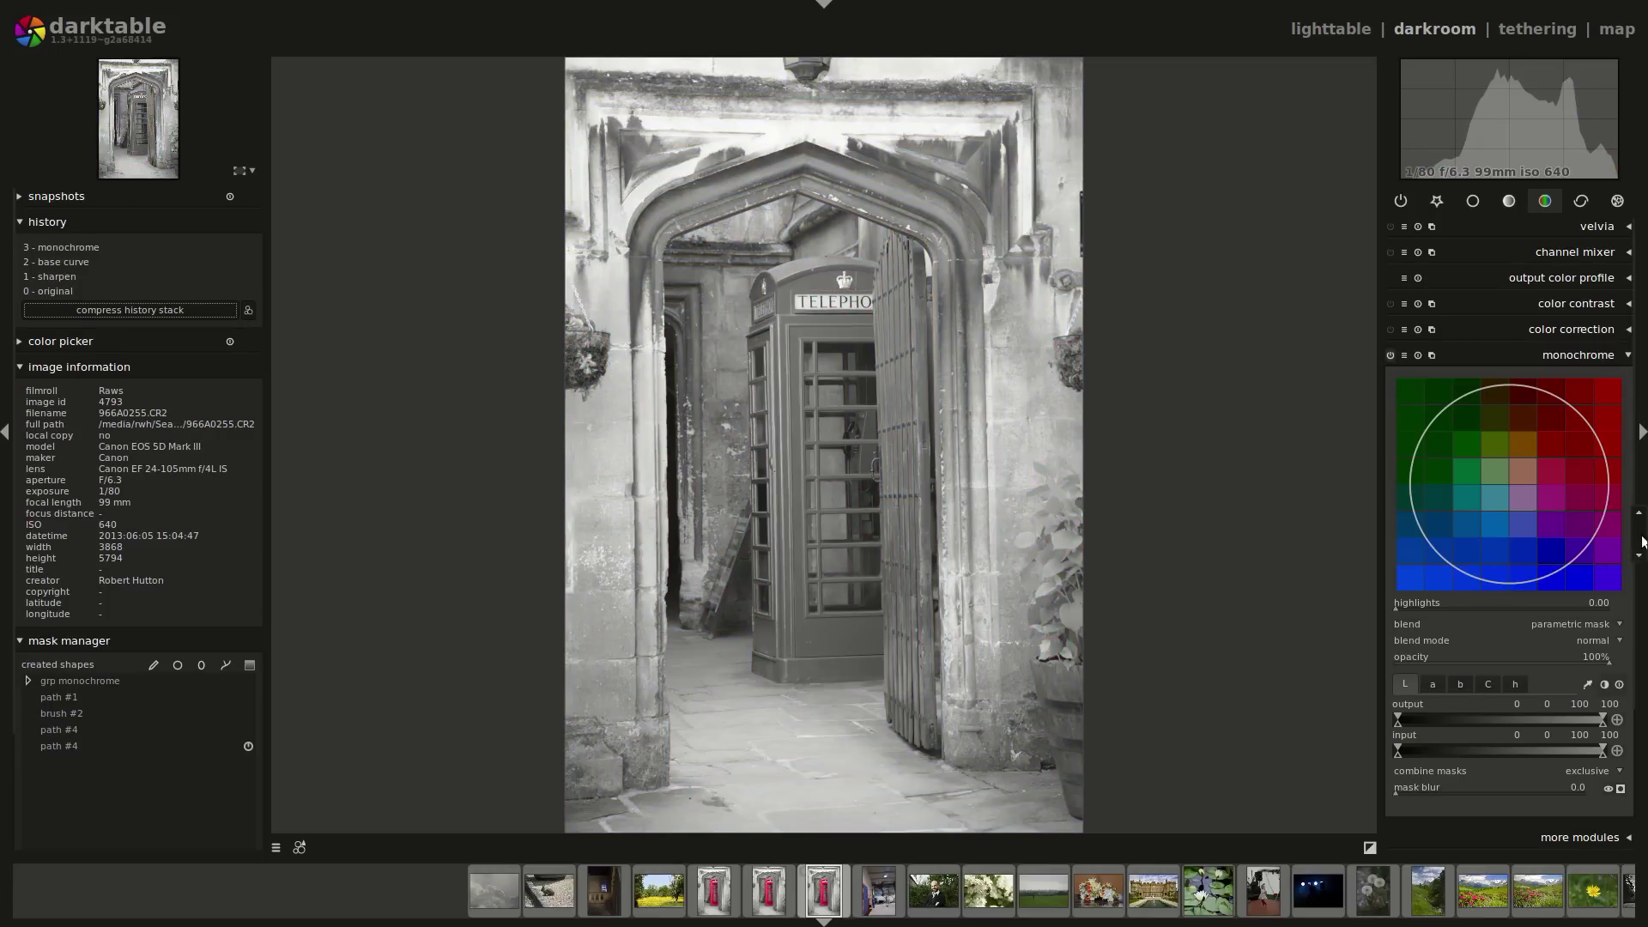
scroll(1631, 549, "down", 3)
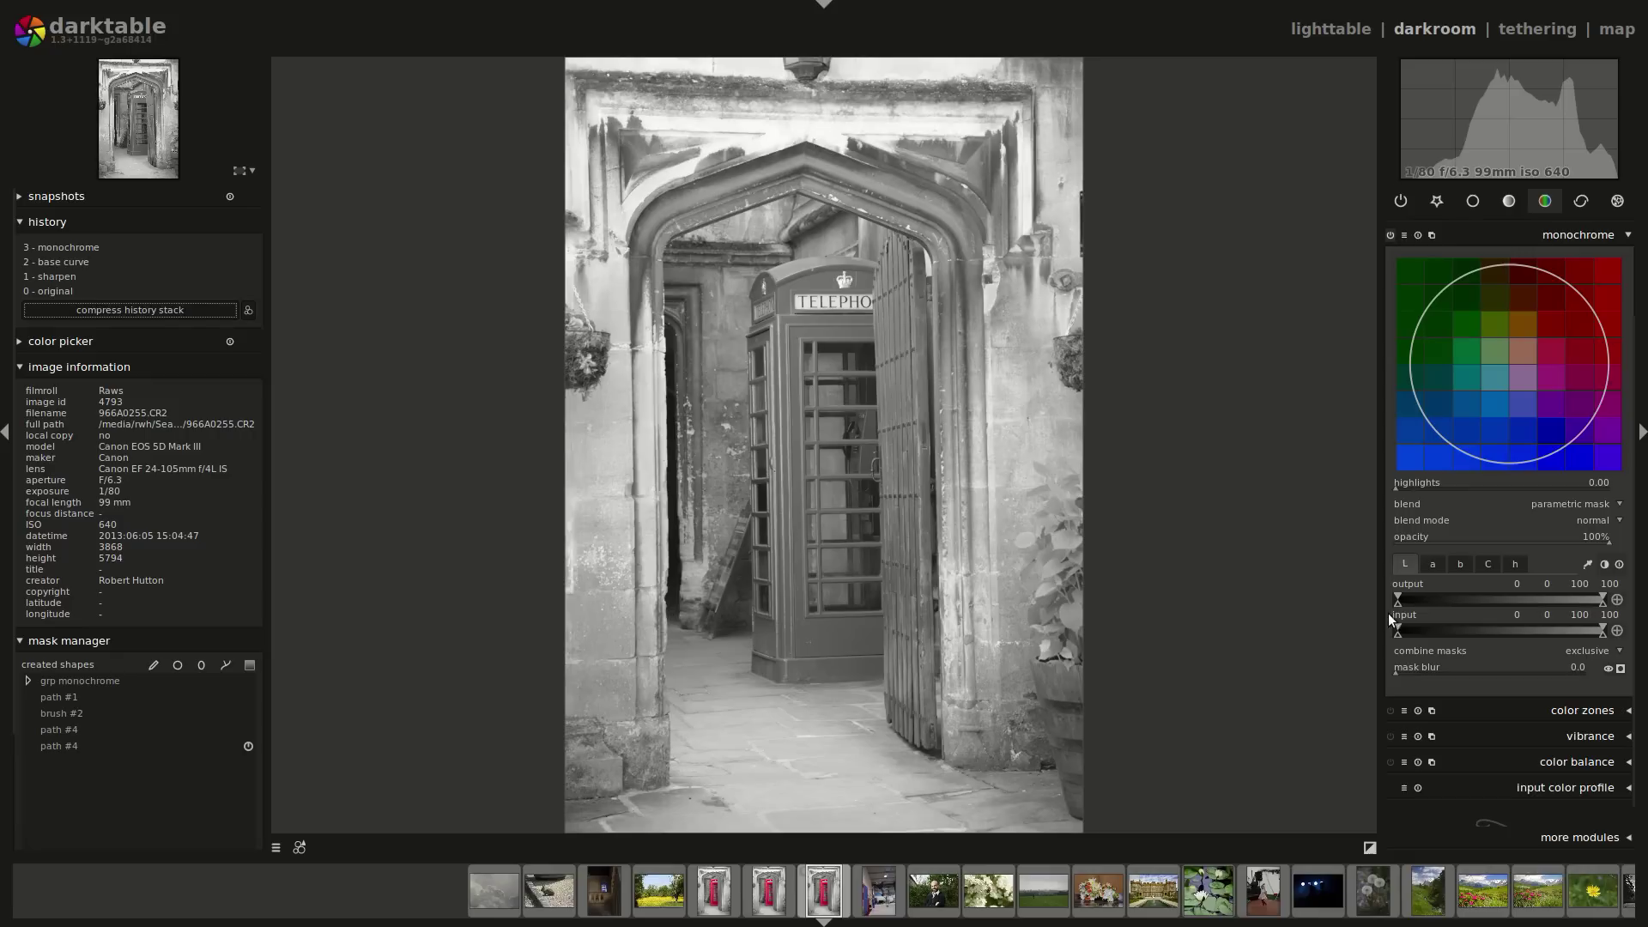
left_click(1516, 564)
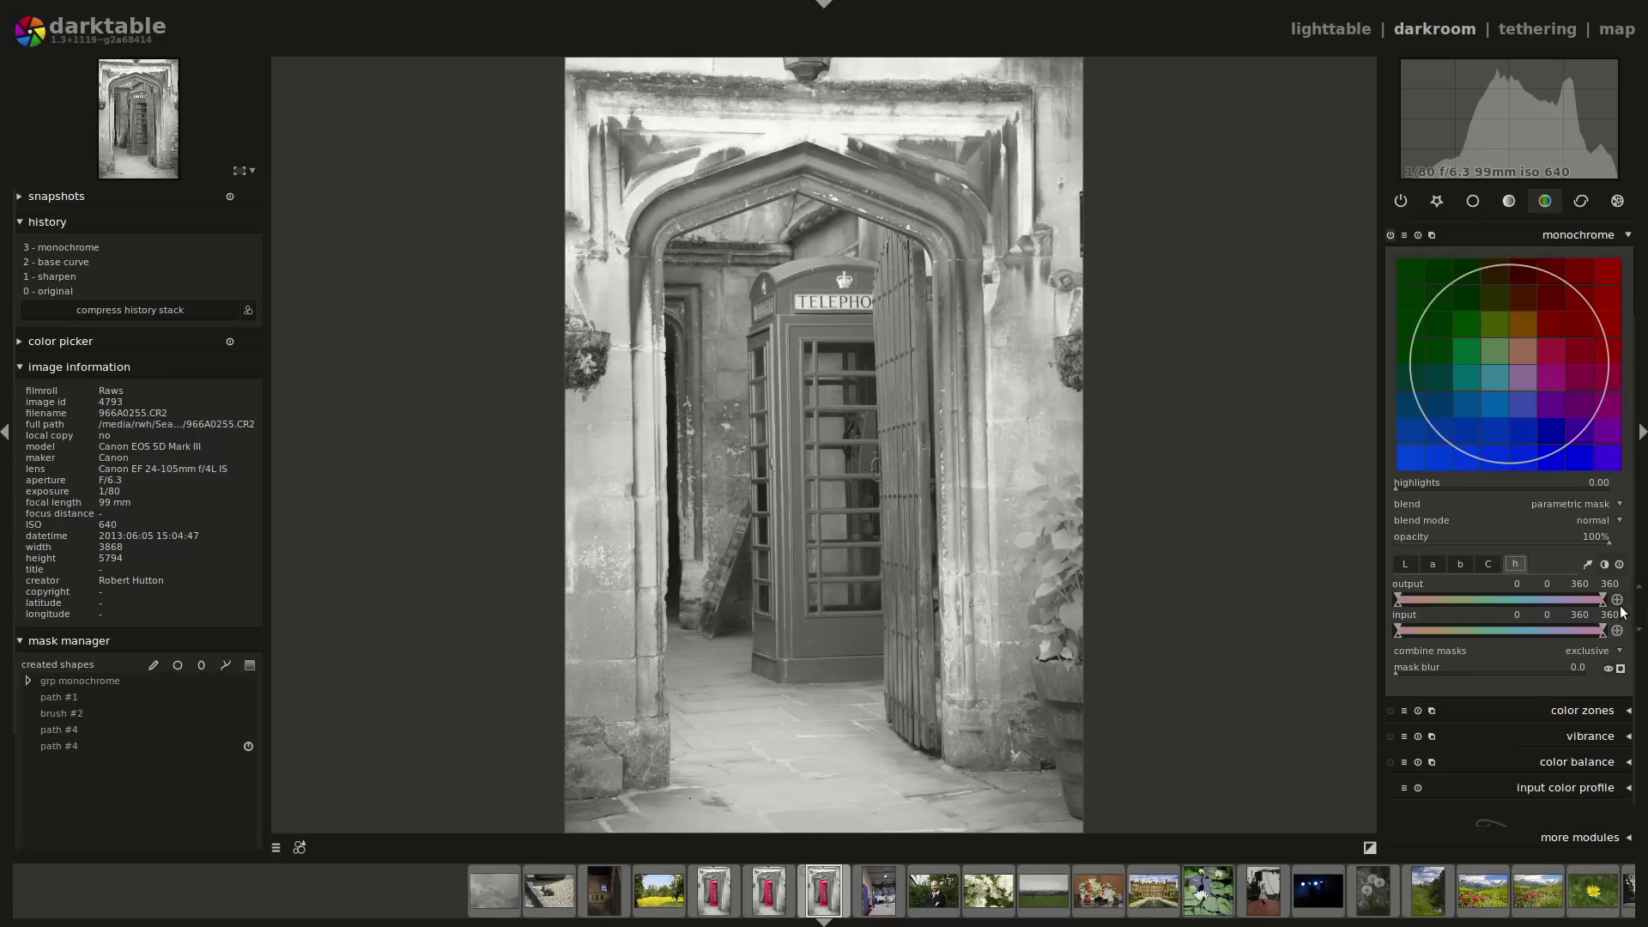
Sample the hue of the telephone box's lower red panel for the monochrome mask and display the mask overlay
left_click(1585, 565)
left_click(843, 636)
left_click(1620, 668)
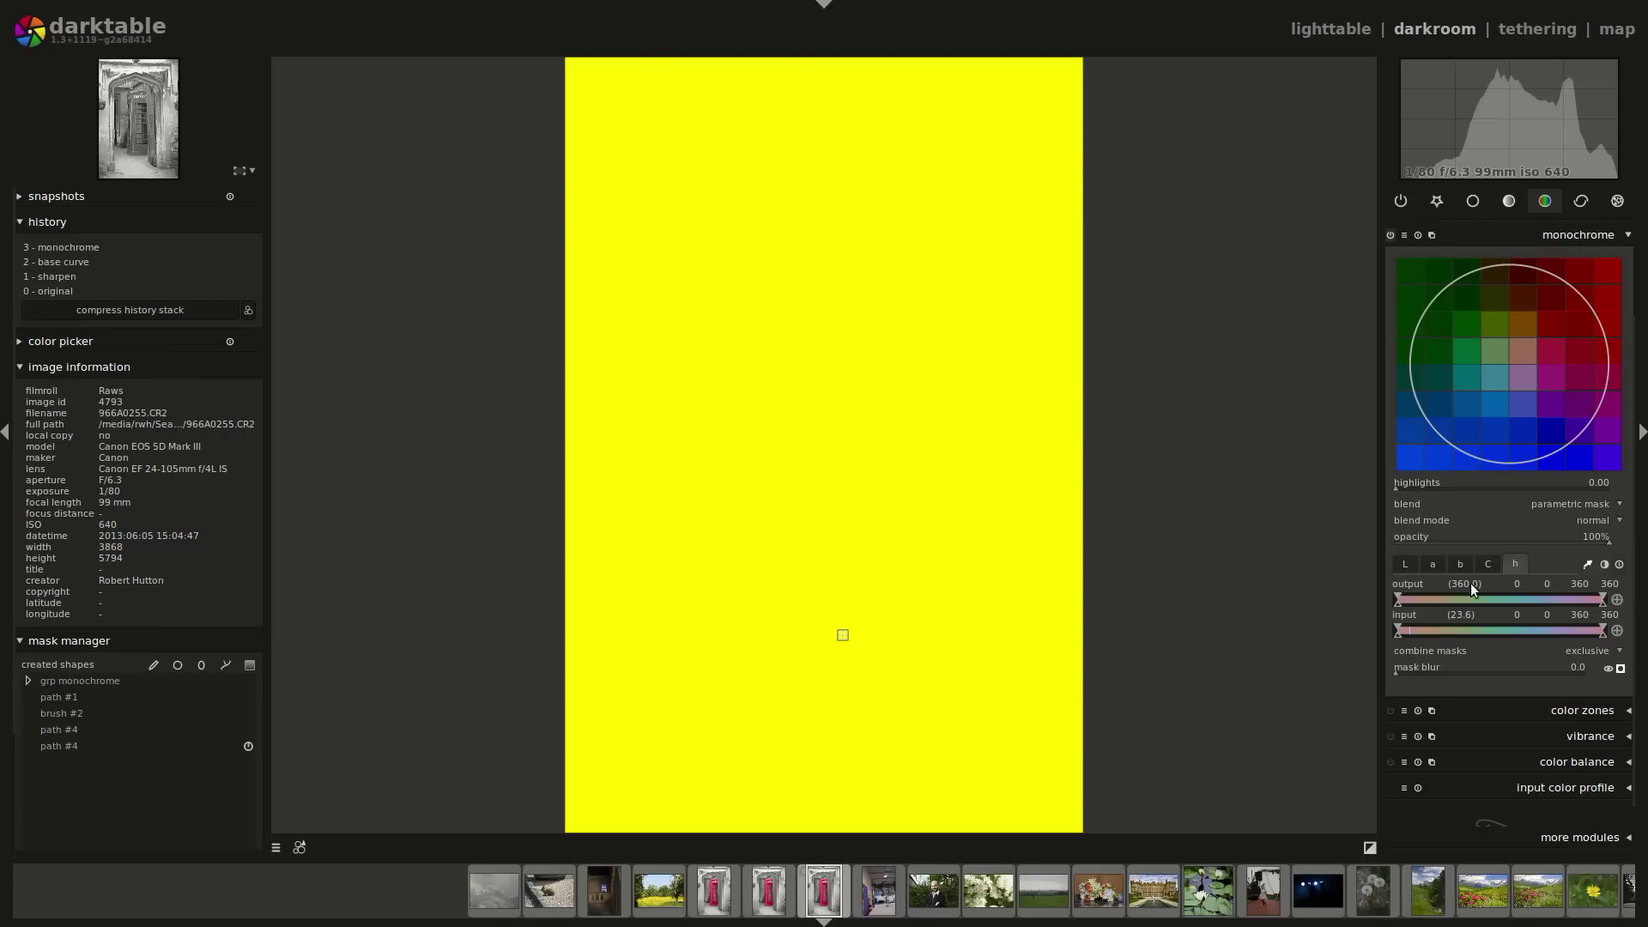
left_click(1620, 668)
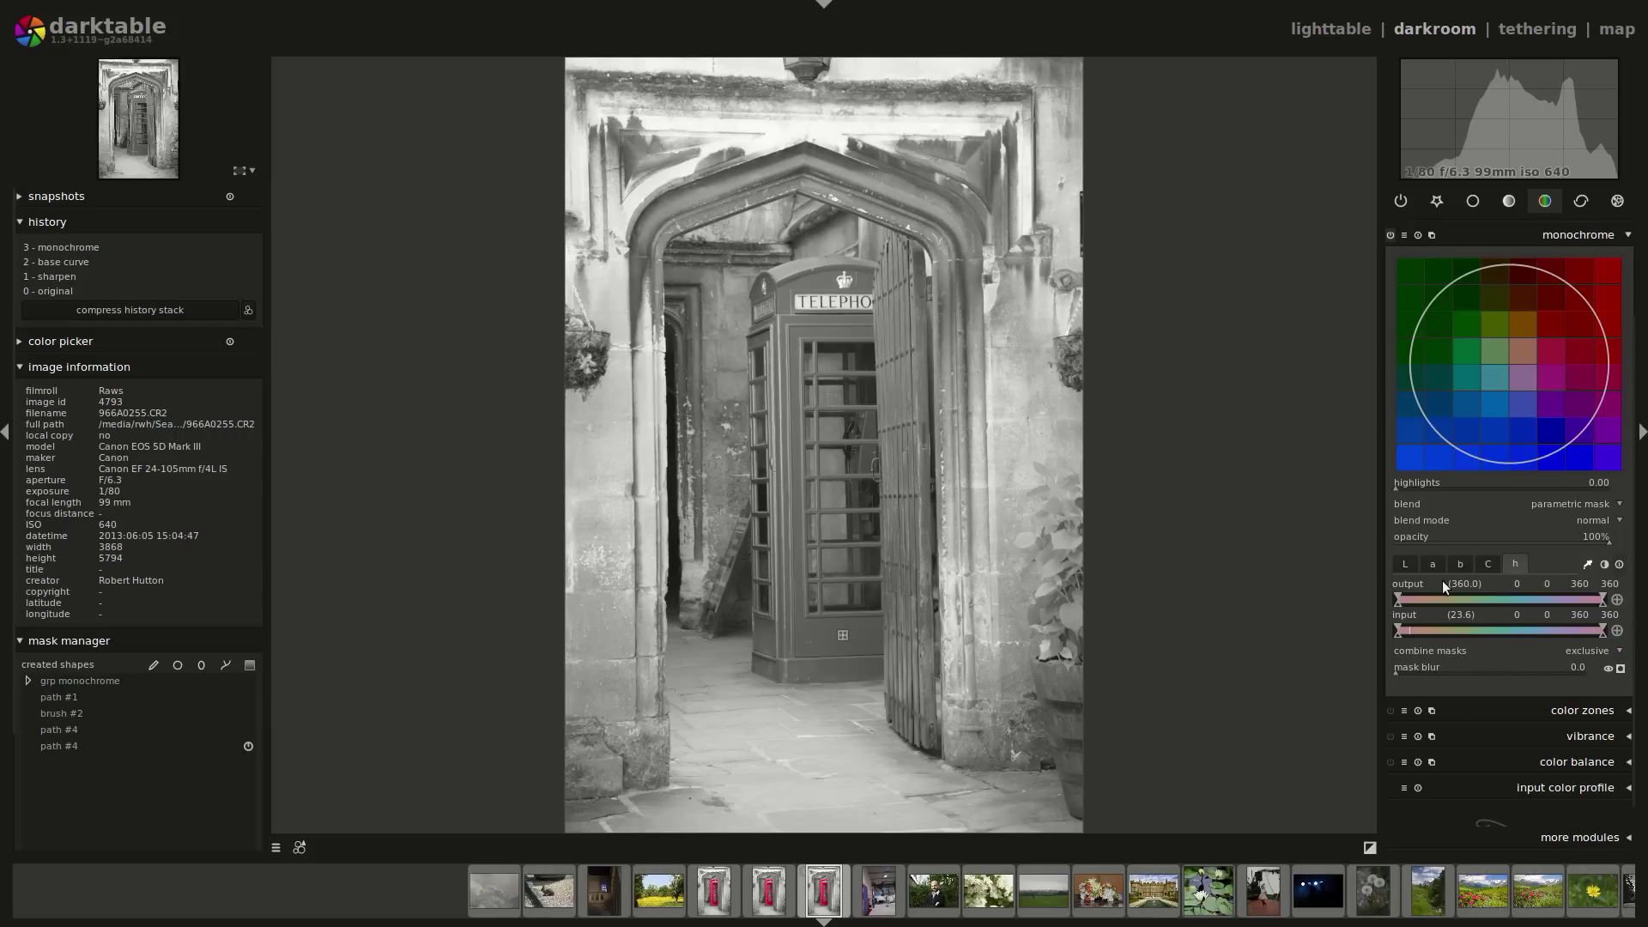
left_click(1620, 668)
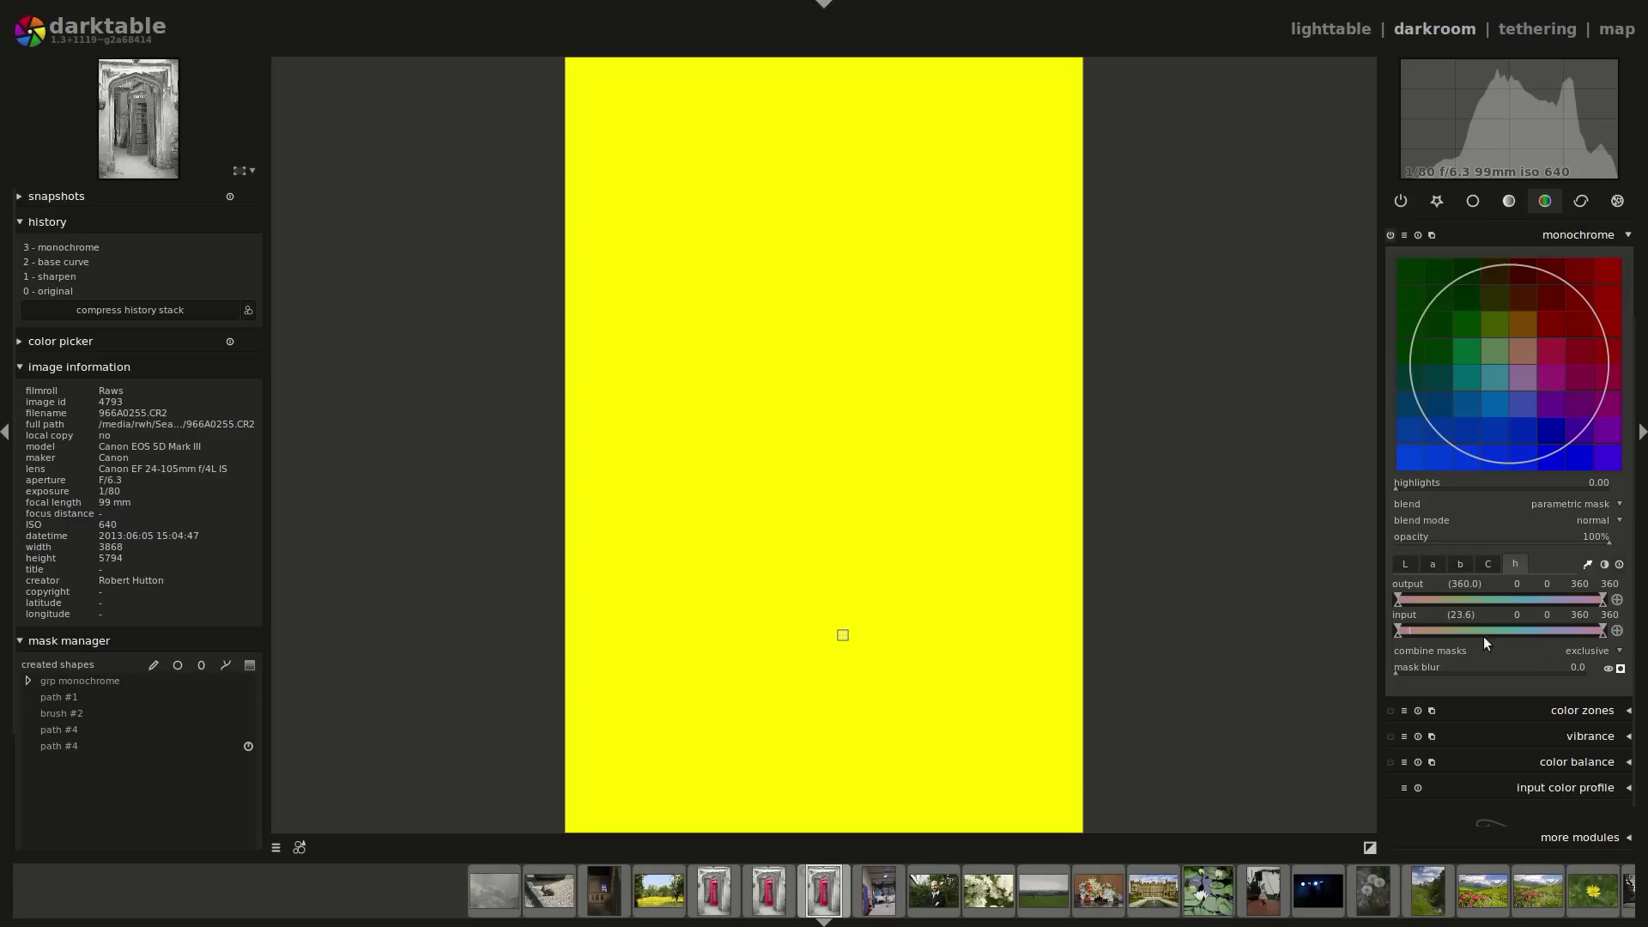
Raise both lower limits of the input hue range to 41 and inspect the box's roof without the mask overlay
mouse_move(1415, 633)
left_mouse_down()
mouse_move(1396, 636)
mouse_move(1420, 639)
left_mouse_up()
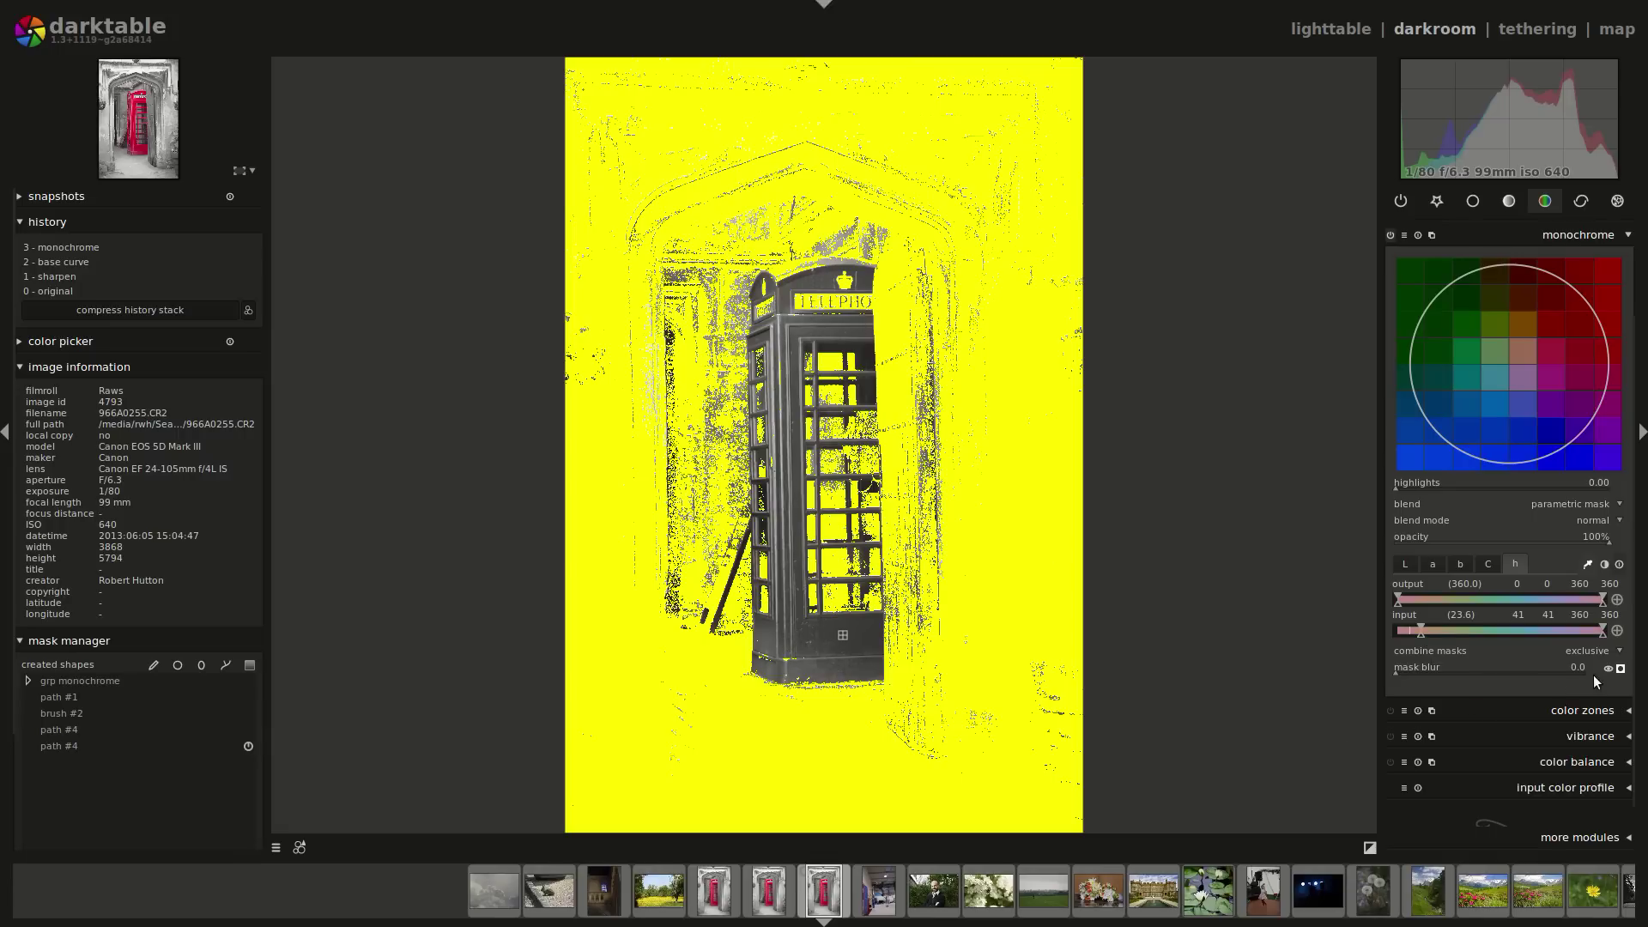
left_click(1620, 669)
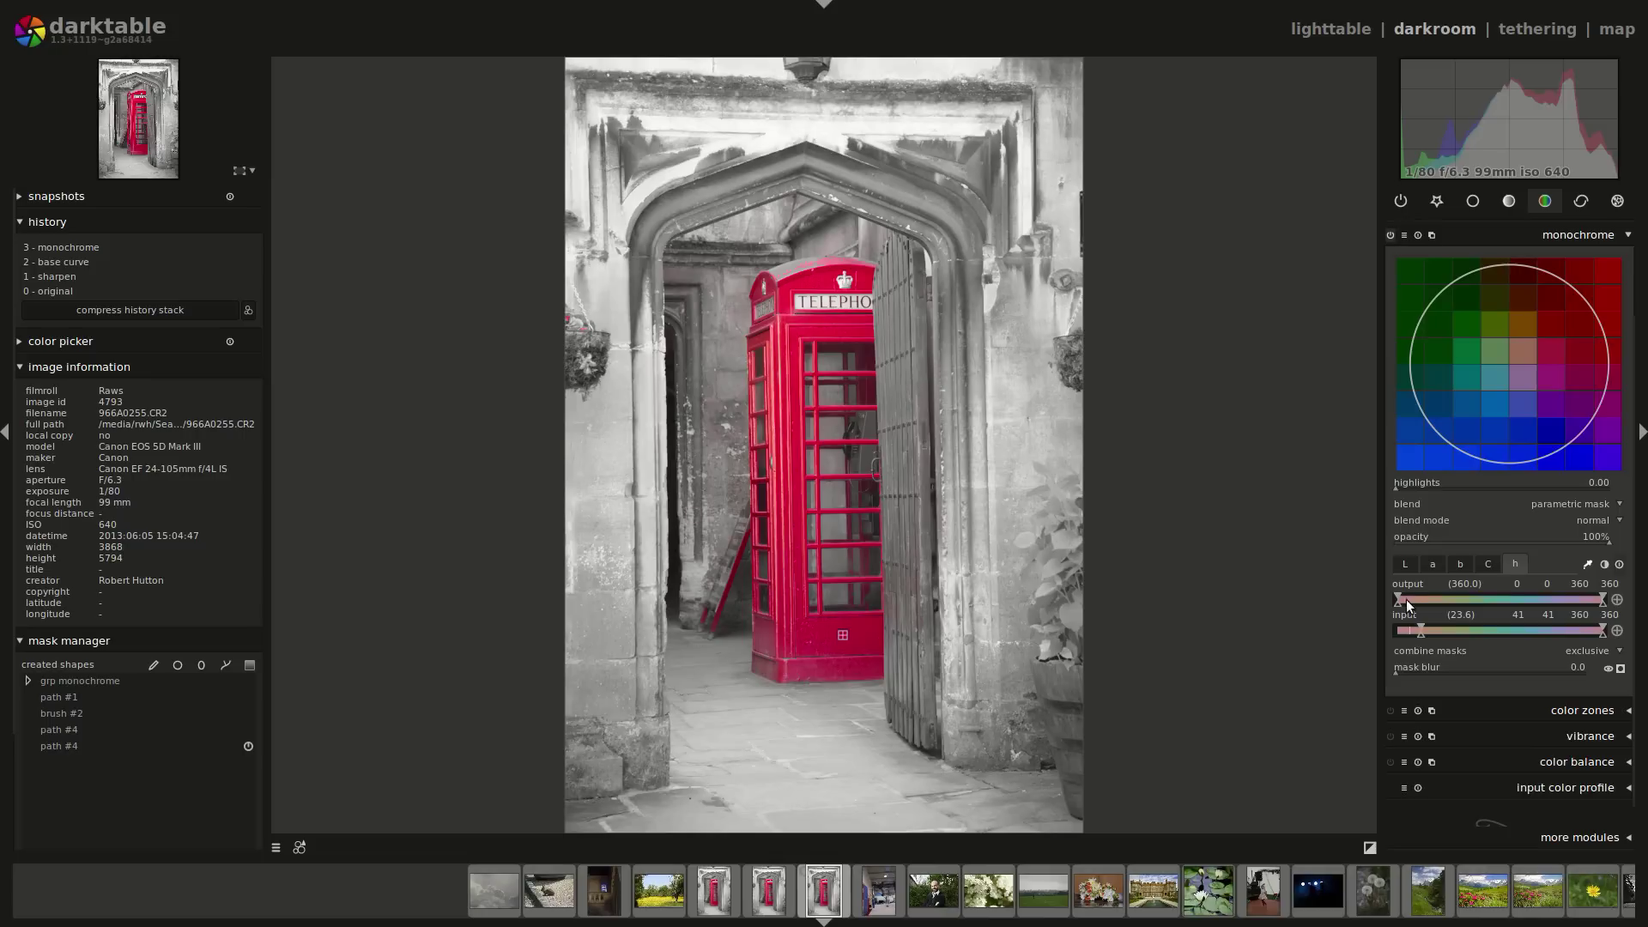
scroll(790, 257, "up", 3)
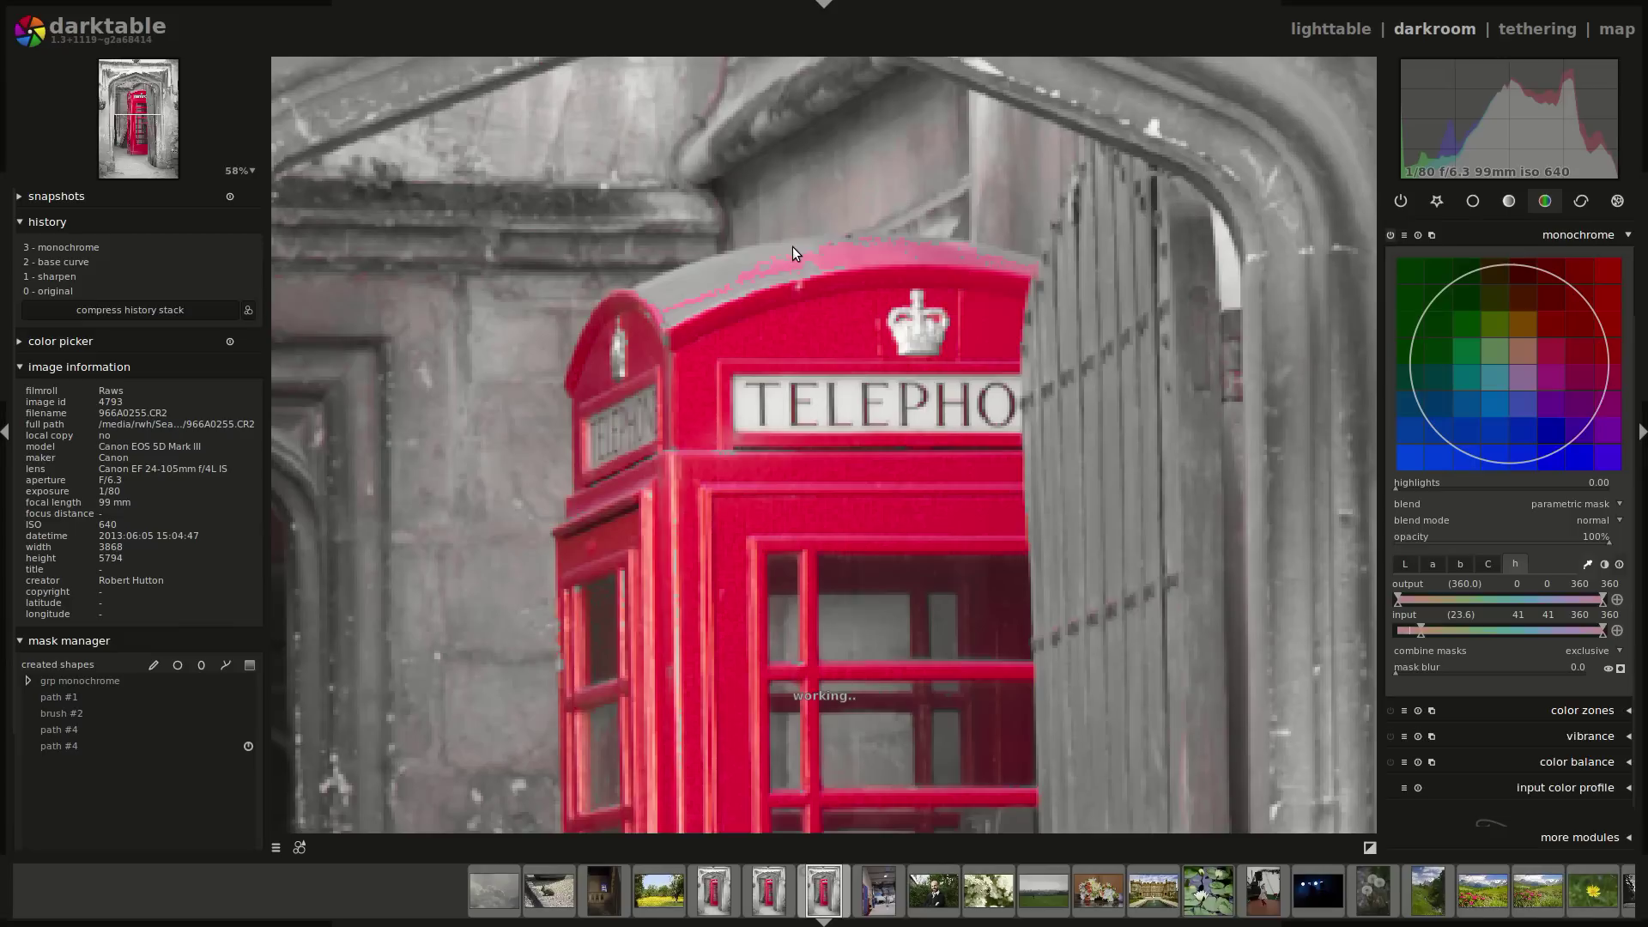
scroll(756, 300, "down", 3)
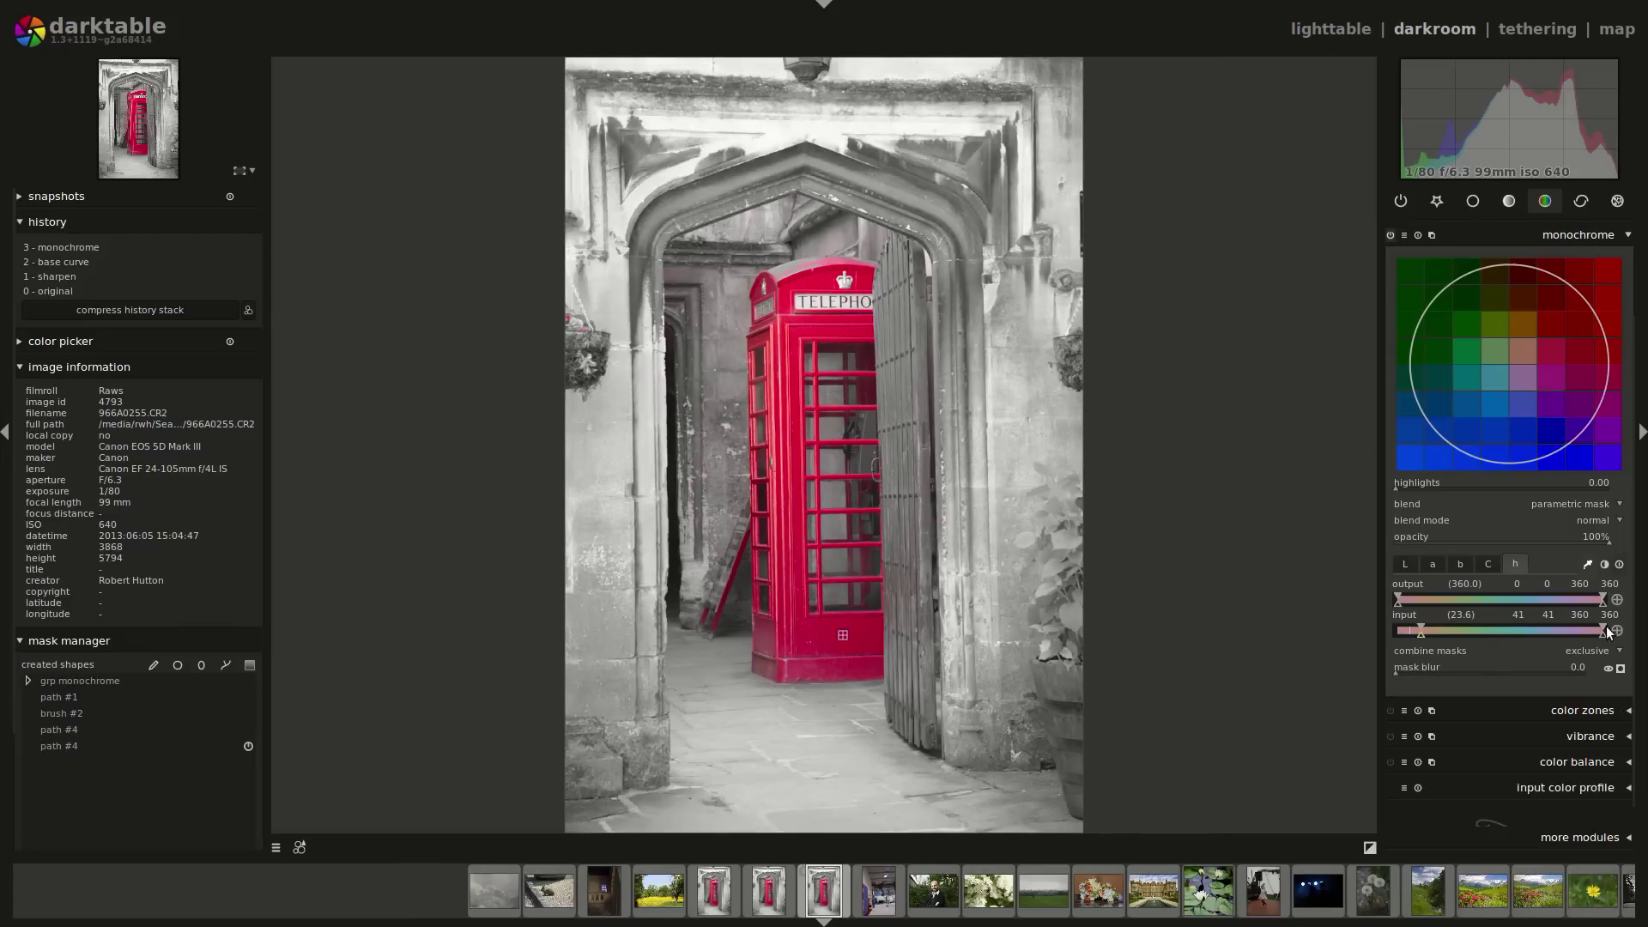
Reduce both upper input hue limits to 336, feather the lower edge up to 56 and display the mask
left_click_drag(1606, 631, 1589, 629)
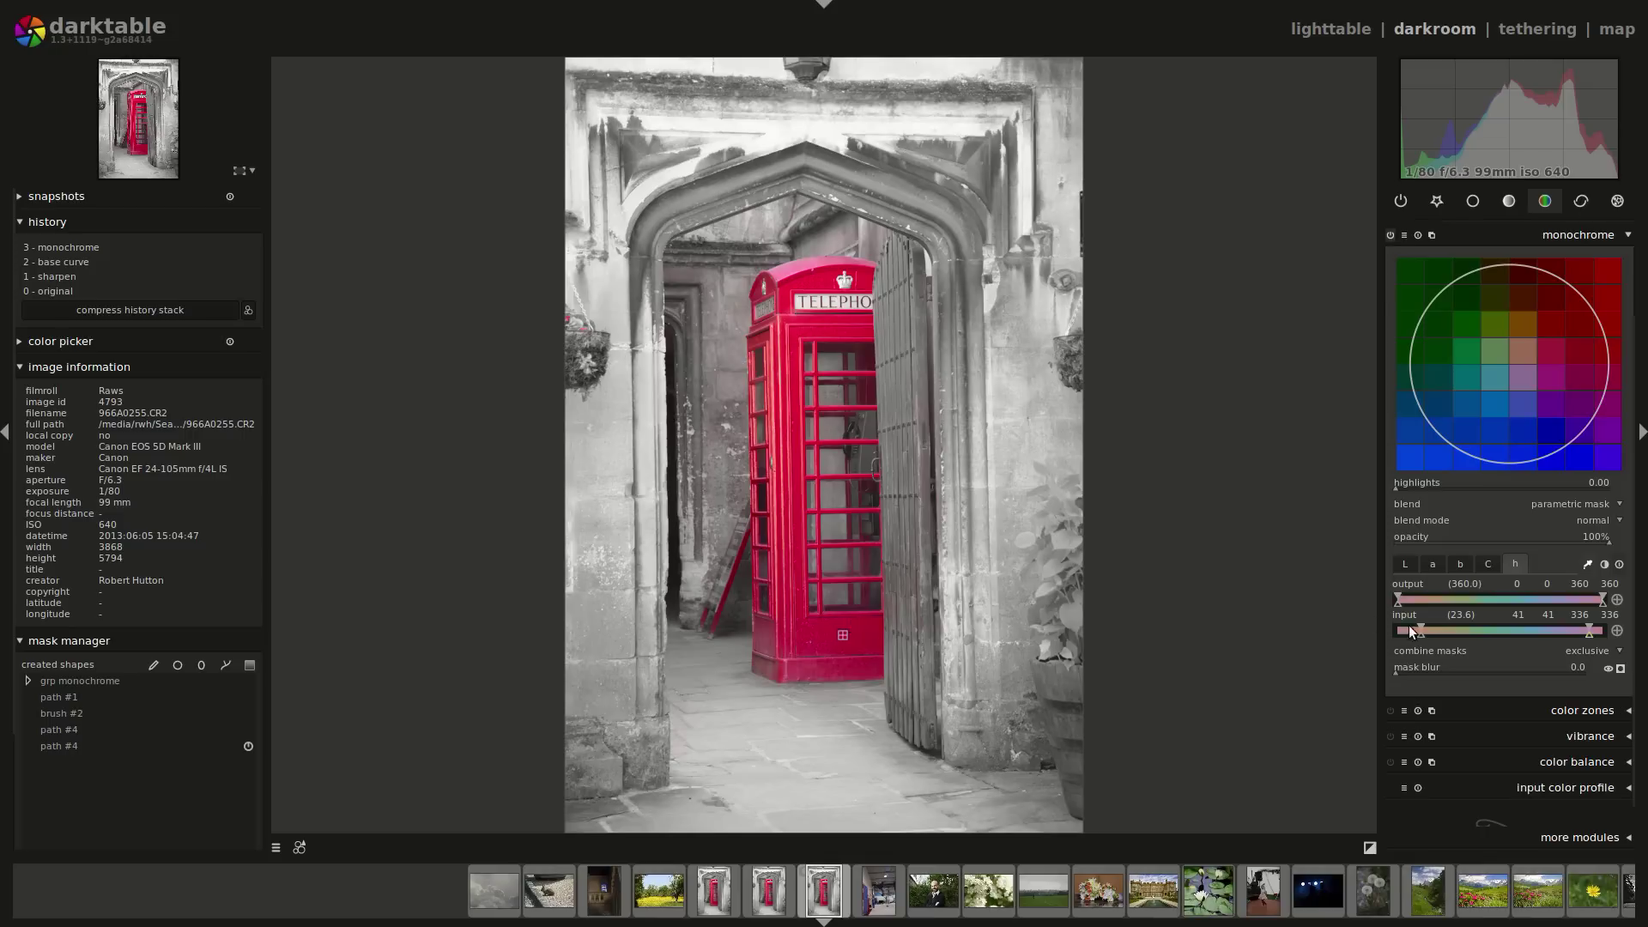
left_click_drag(1423, 623, 1428, 625)
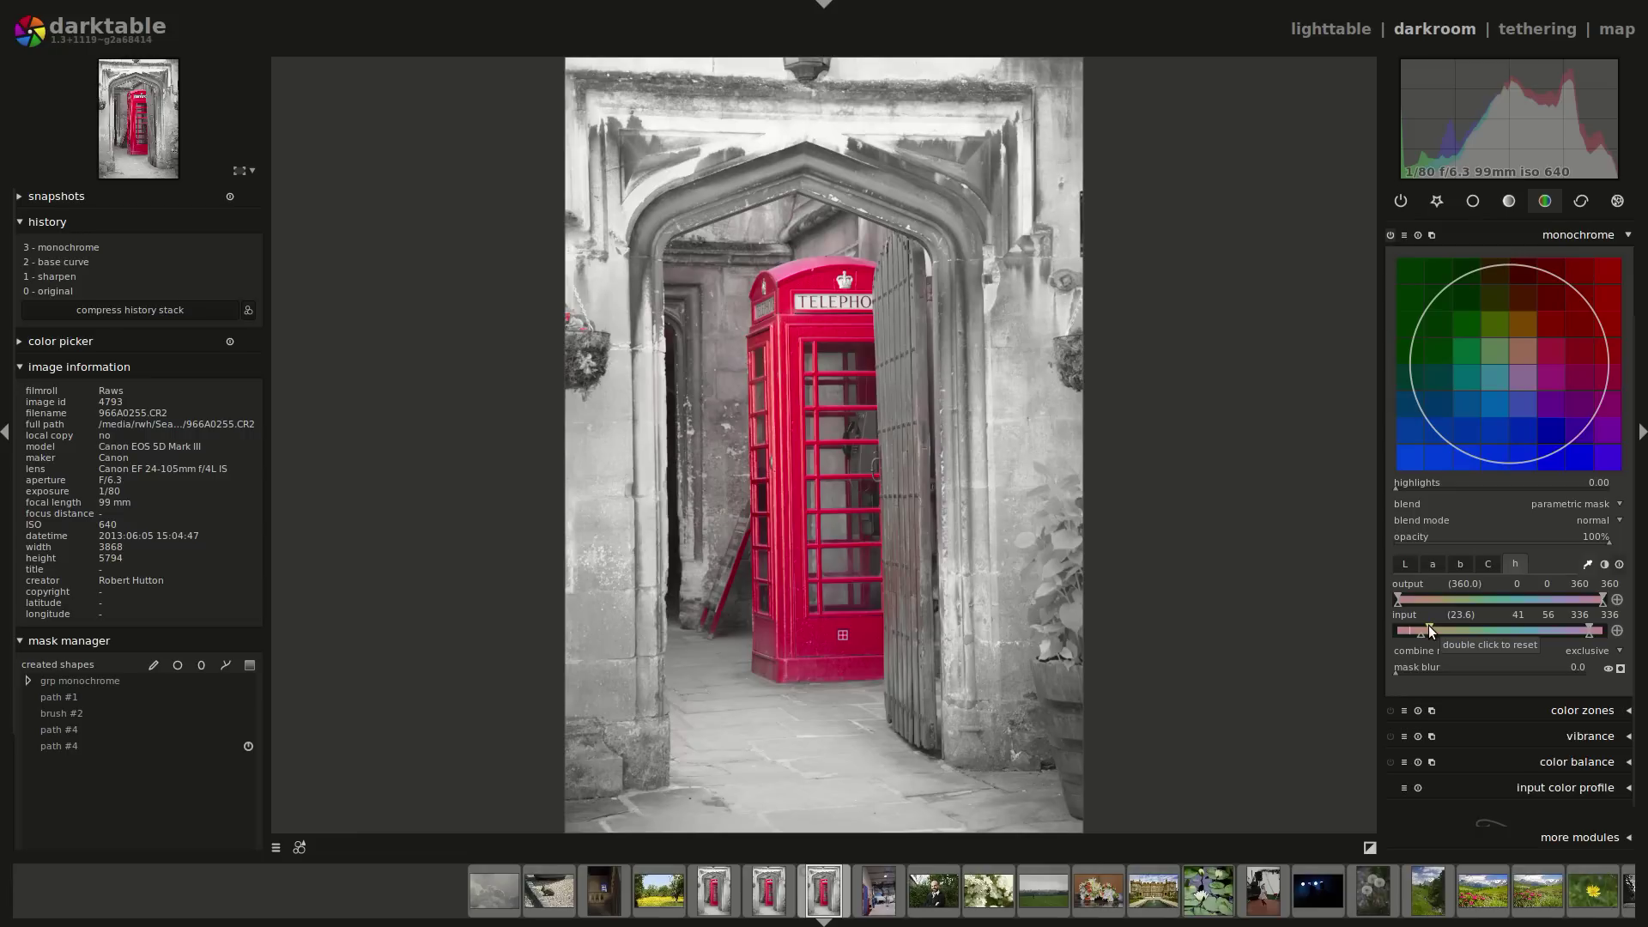
left_click(1620, 670)
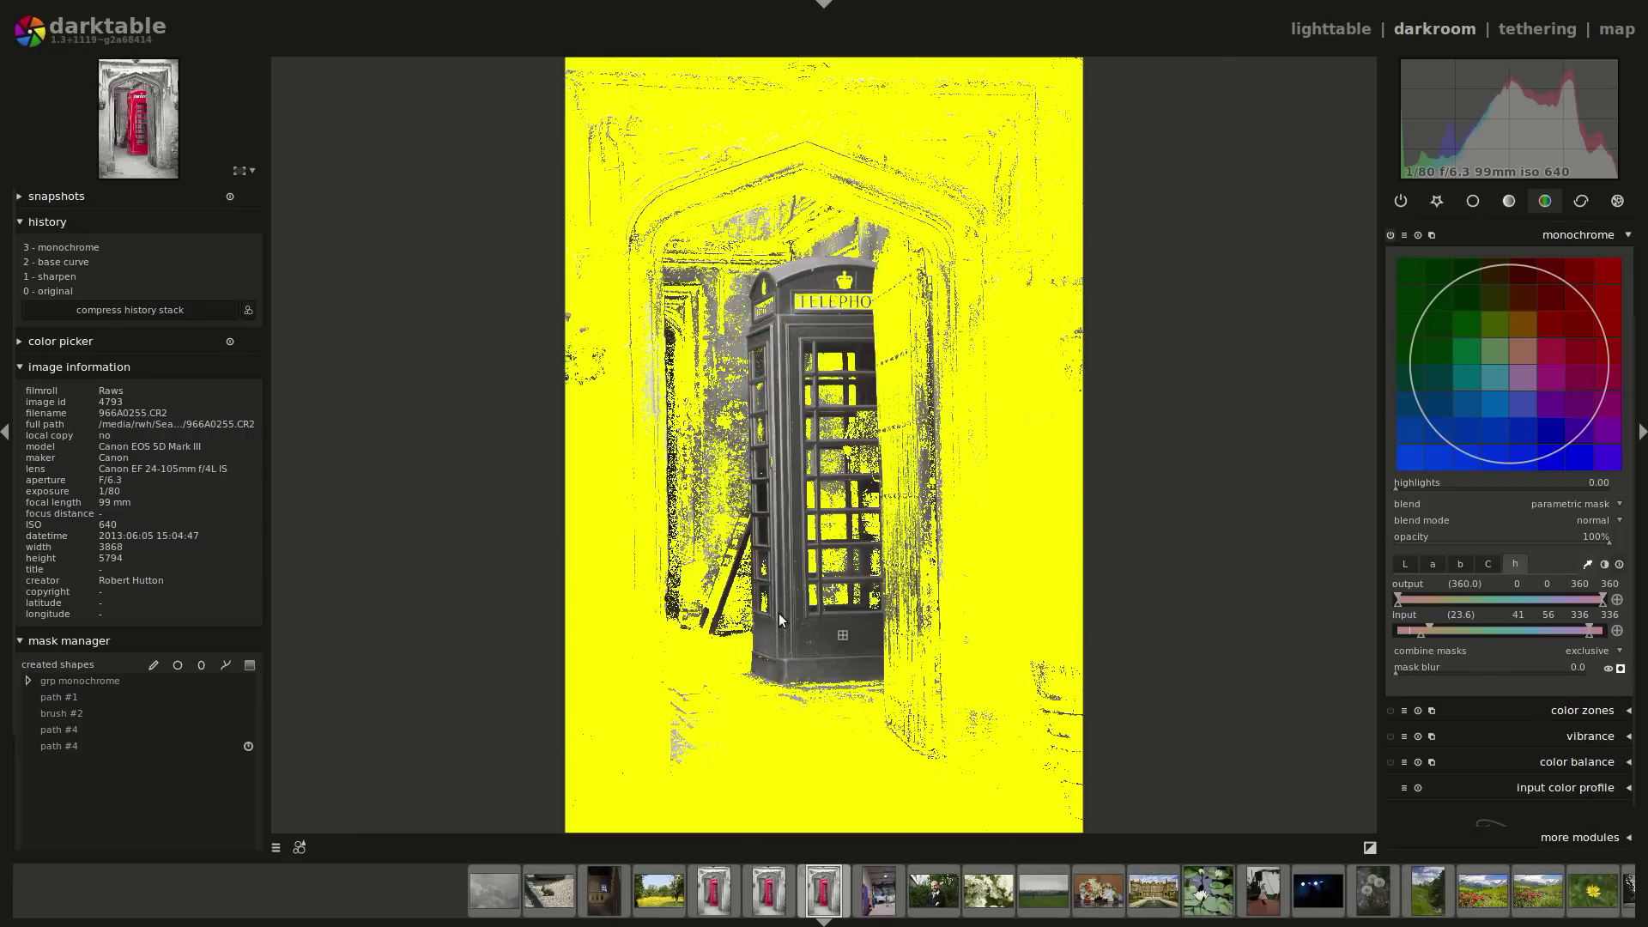
Refine the input hue range to 41, 53, 334 and 345, checking the telephone box up close and against the mask
scroll(799, 620, "up", 4)
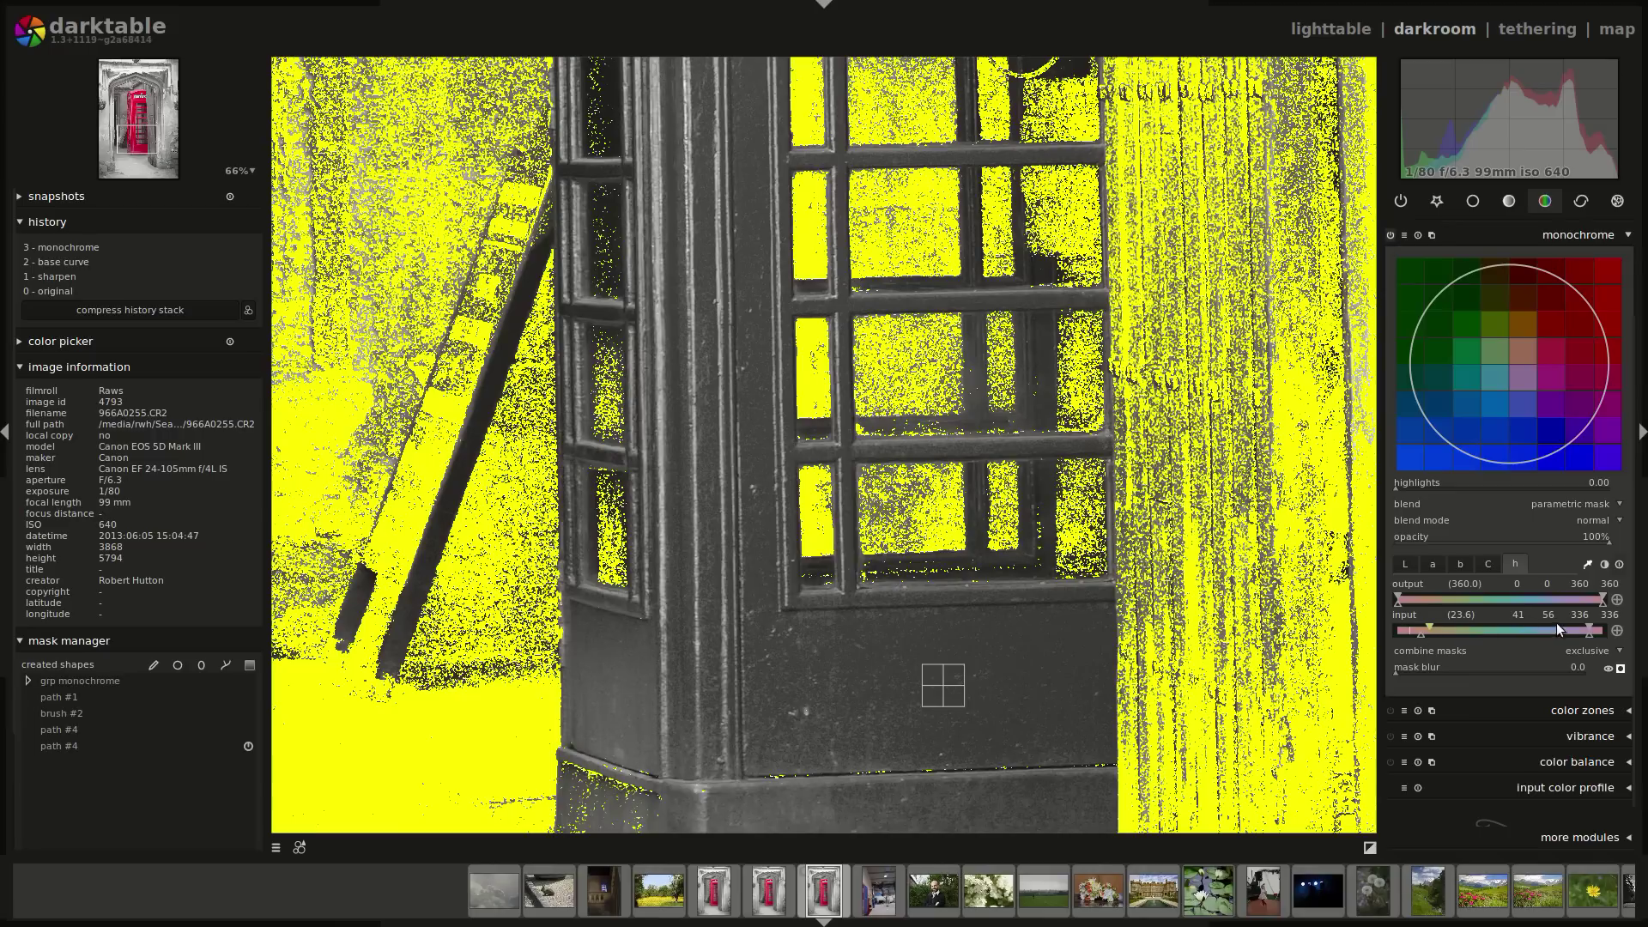
left_click_drag(1423, 625, 1445, 625)
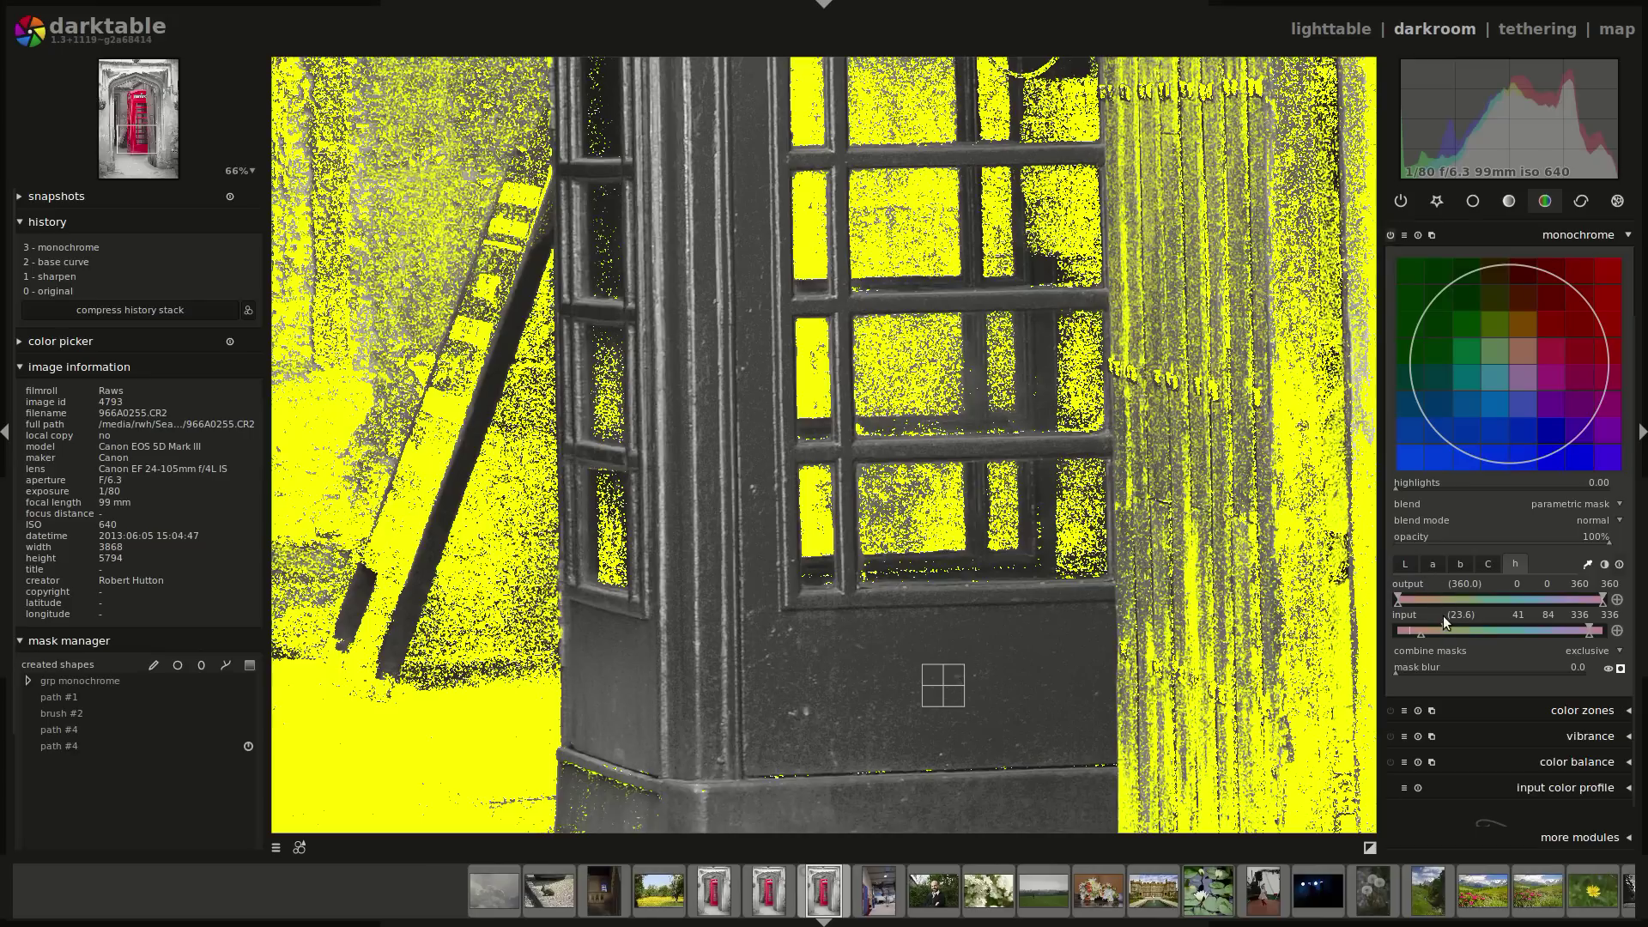
left_click_drag(1439, 625, 1426, 625)
left_click_drag(1590, 629, 1598, 630)
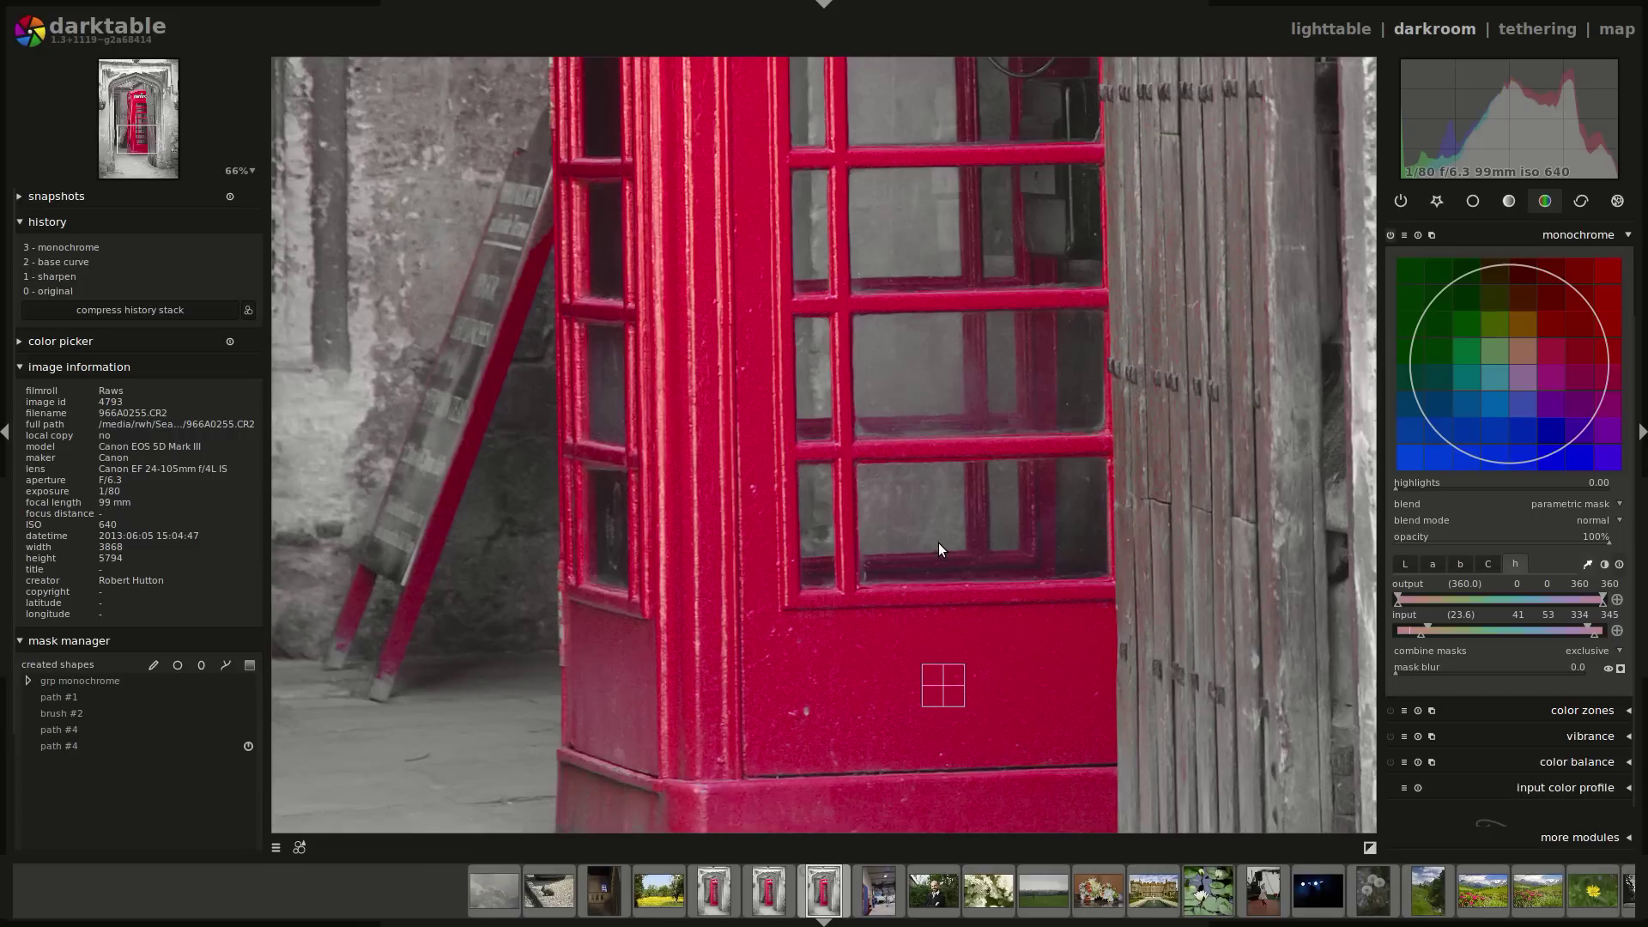
middle_click(939, 543)
scroll(772, 284, "up", 4)
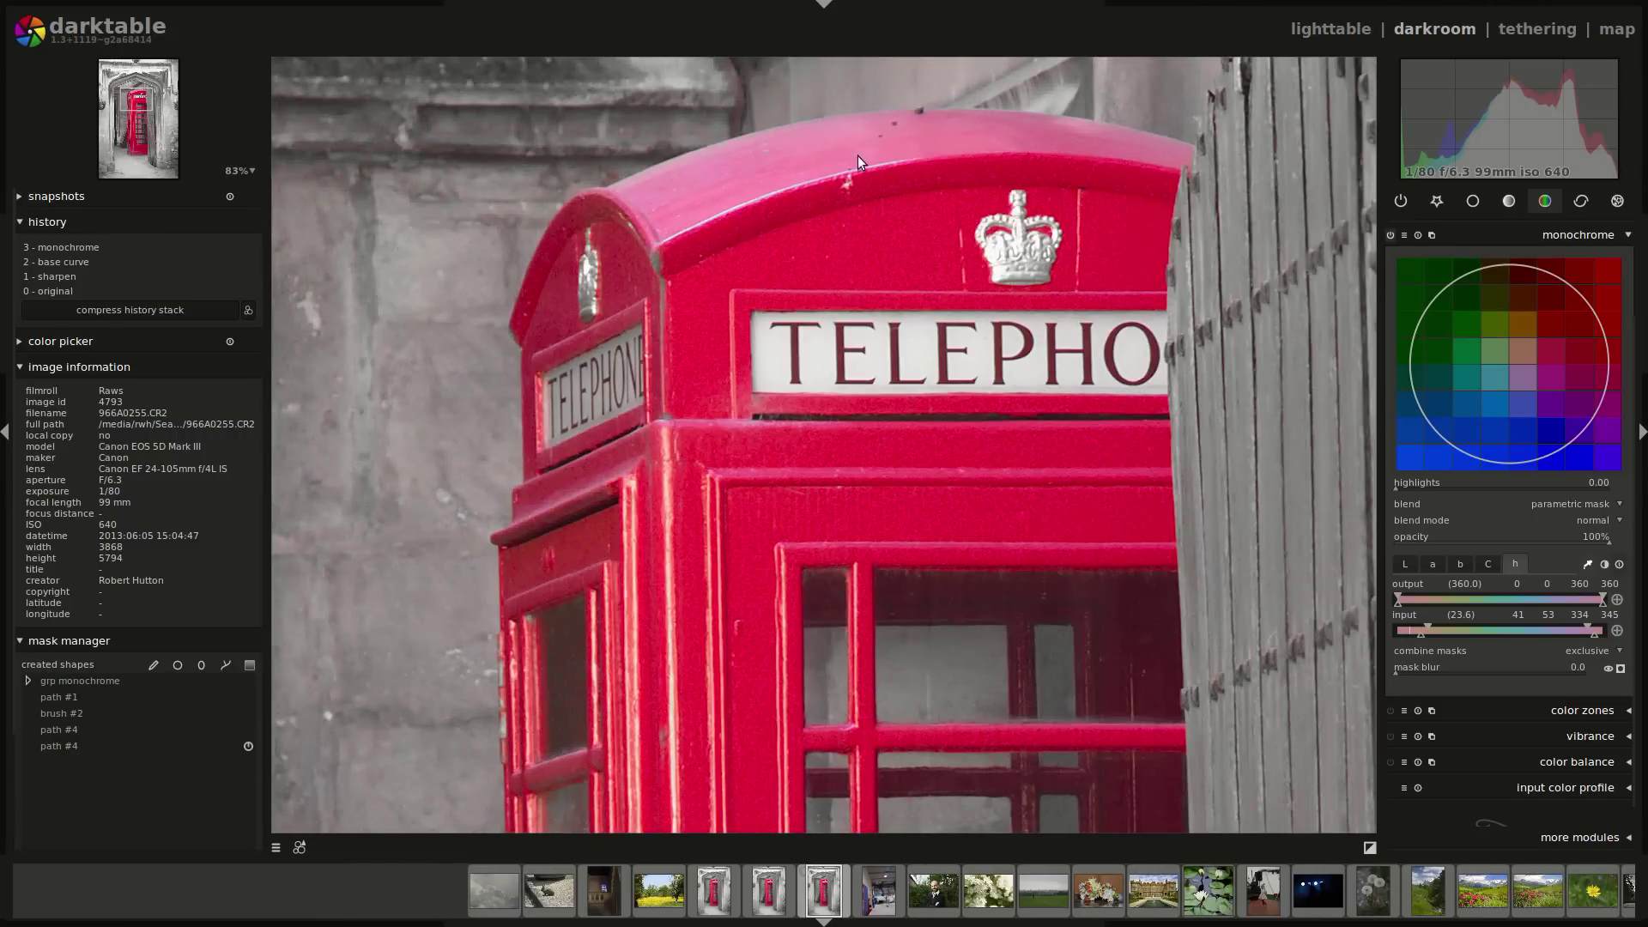
scroll(807, 592, "down", 4)
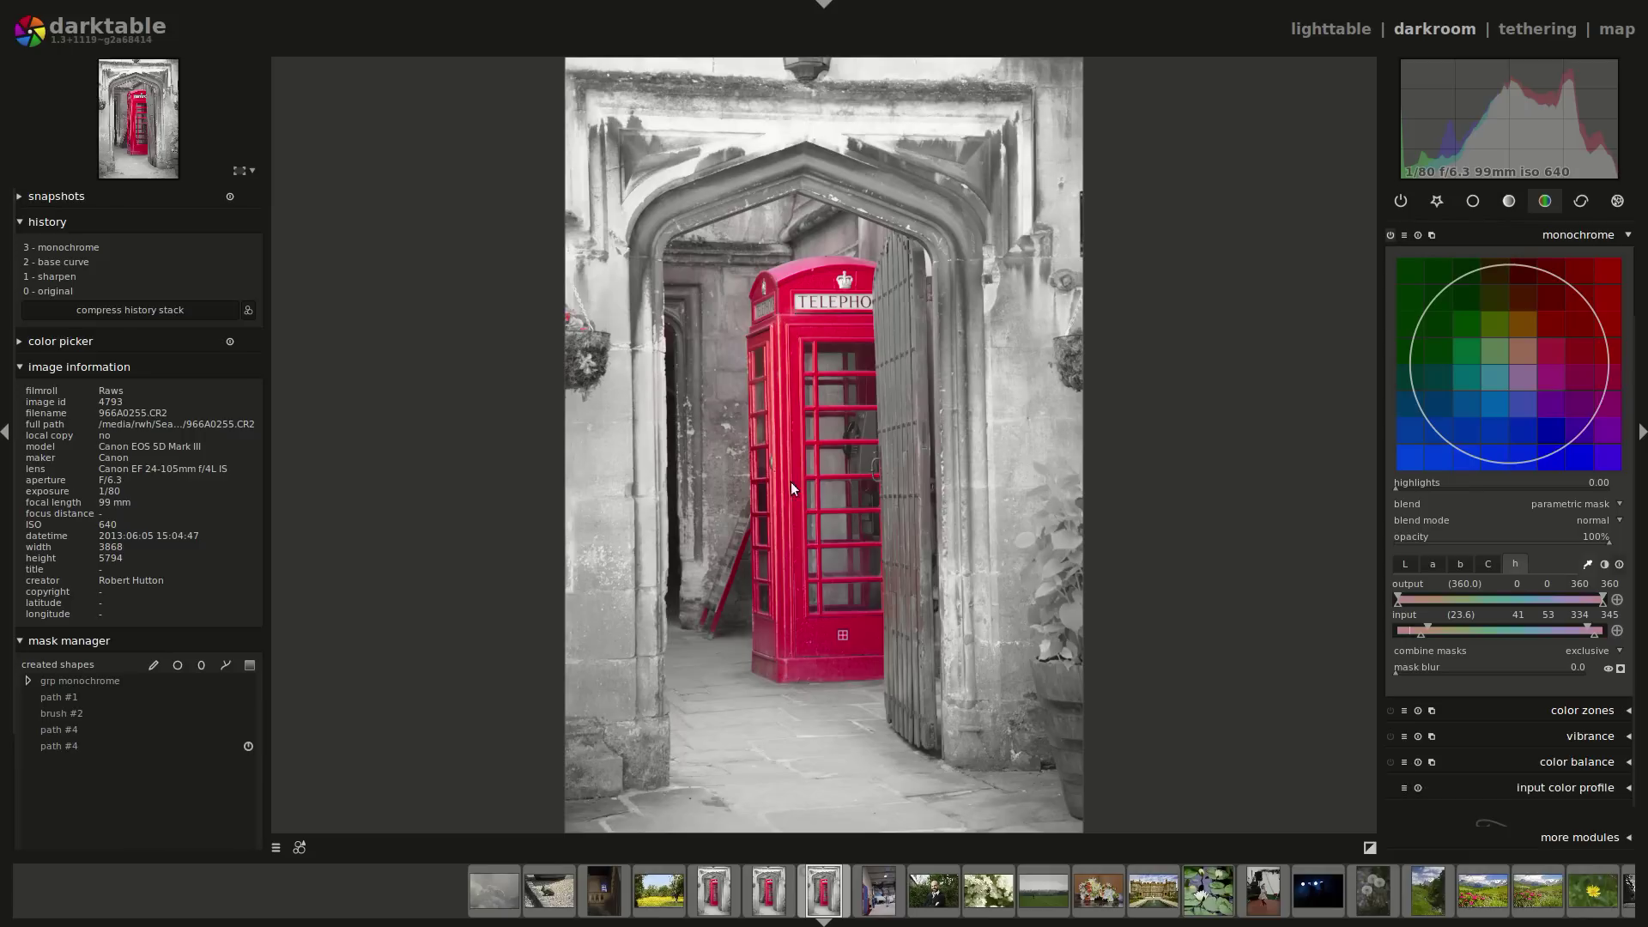
left_click(1621, 669)
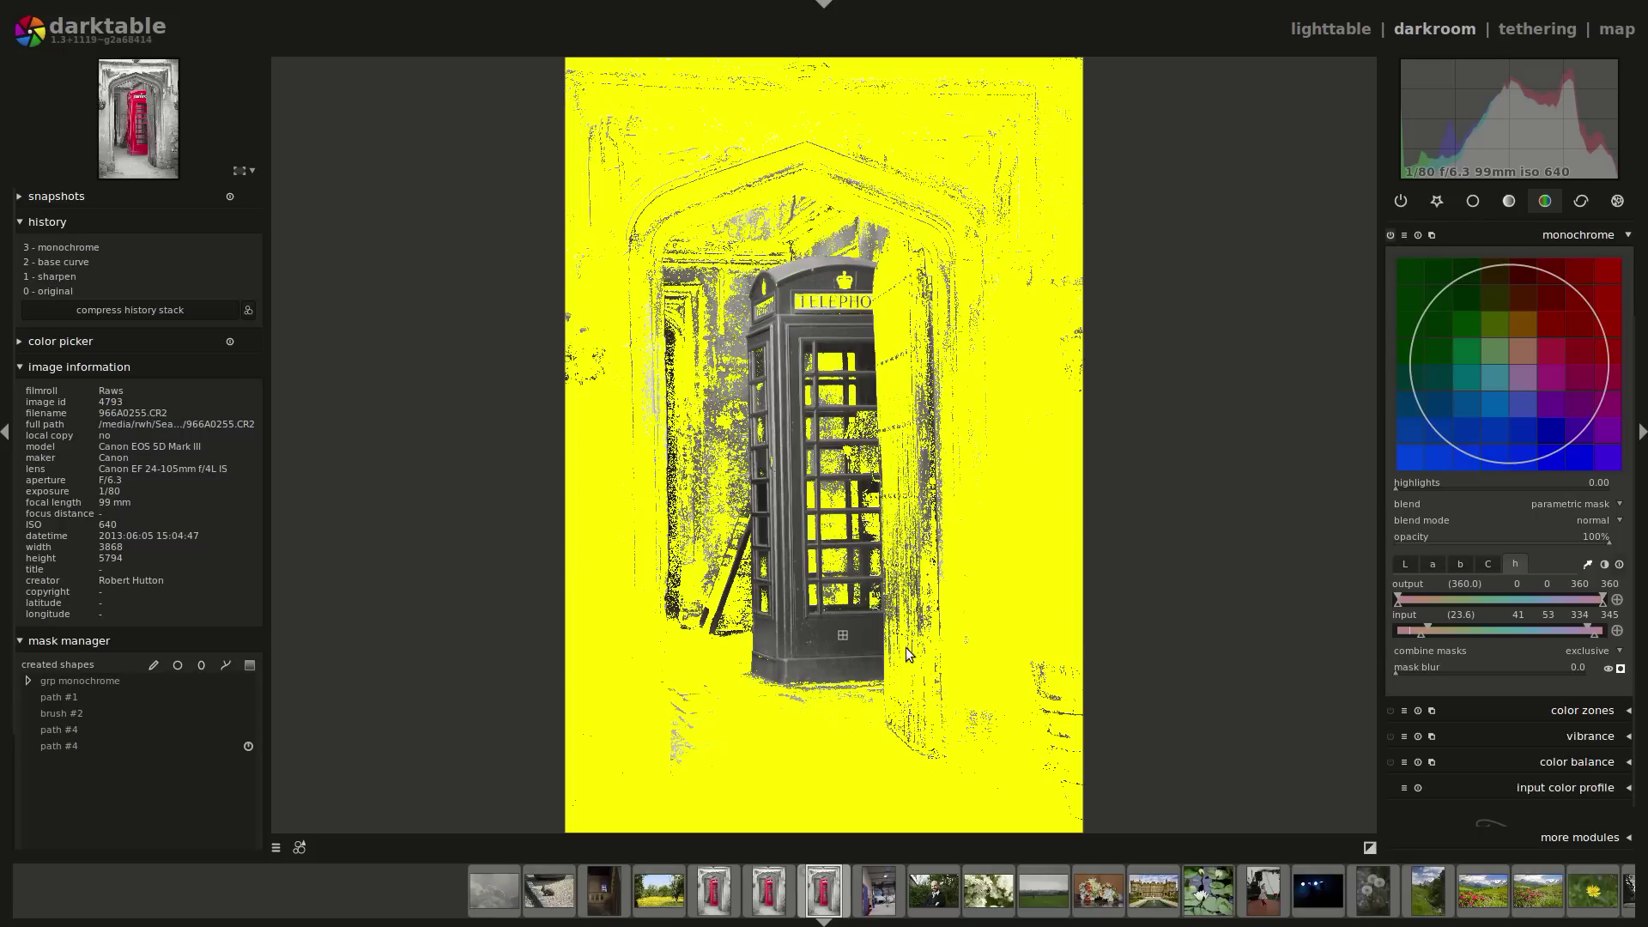
left_click(1621, 667)
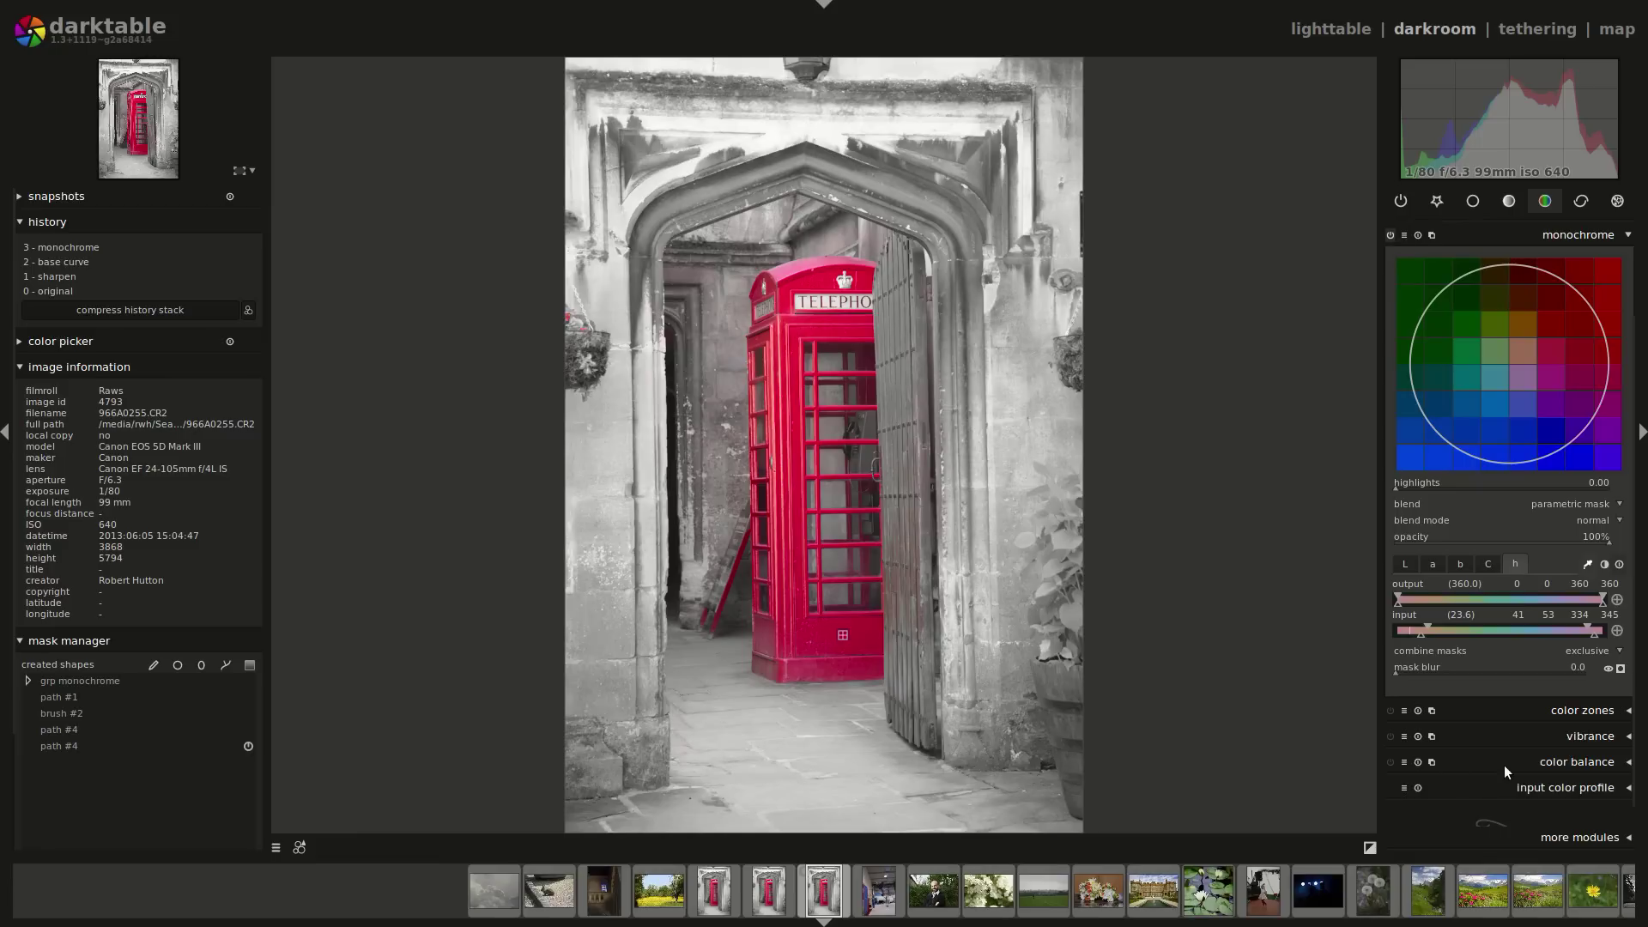
Change the monochrome blending to drawn & parametric mask, keeping combine masks set to exclusive
left_click(1589, 504)
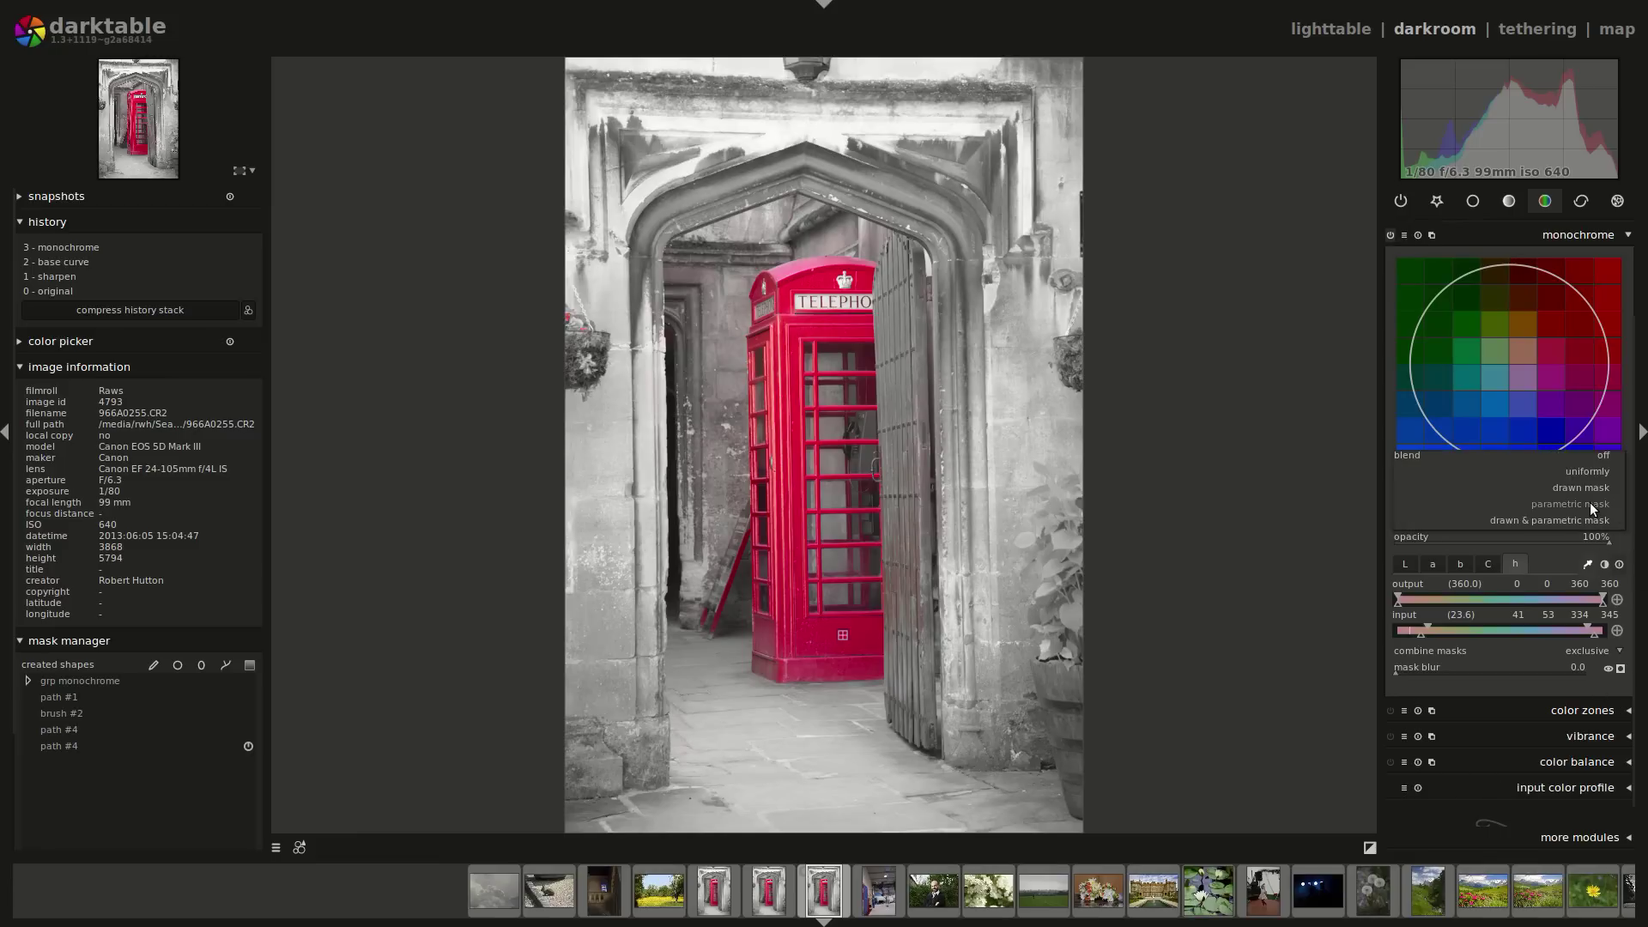
left_click(1597, 519)
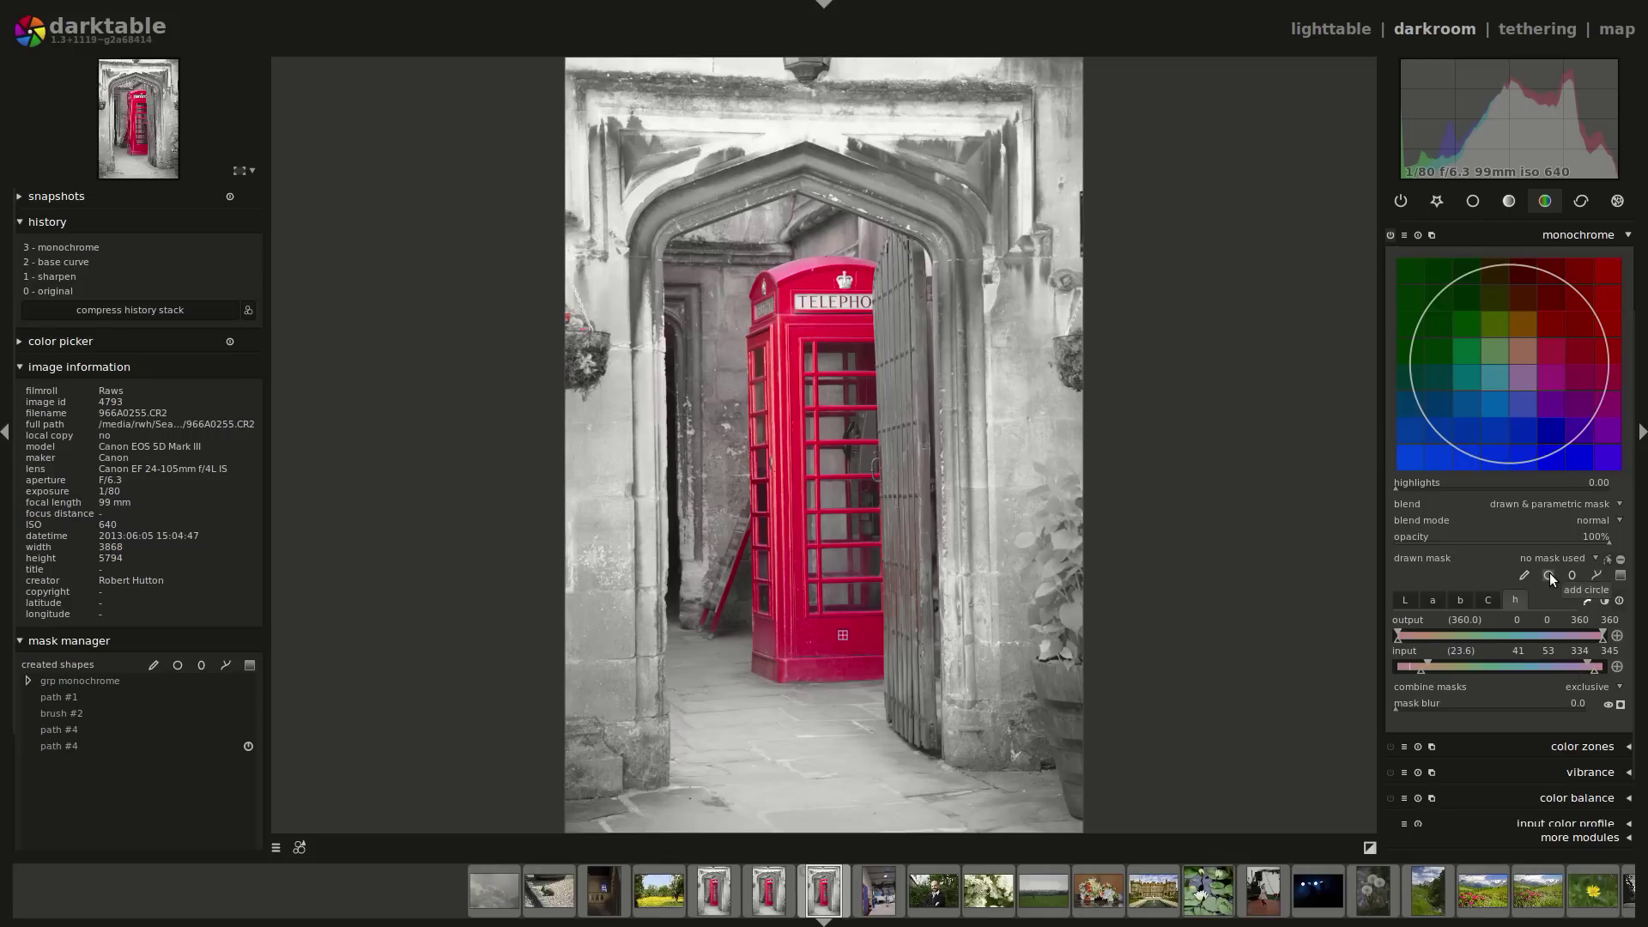
left_click(1590, 688)
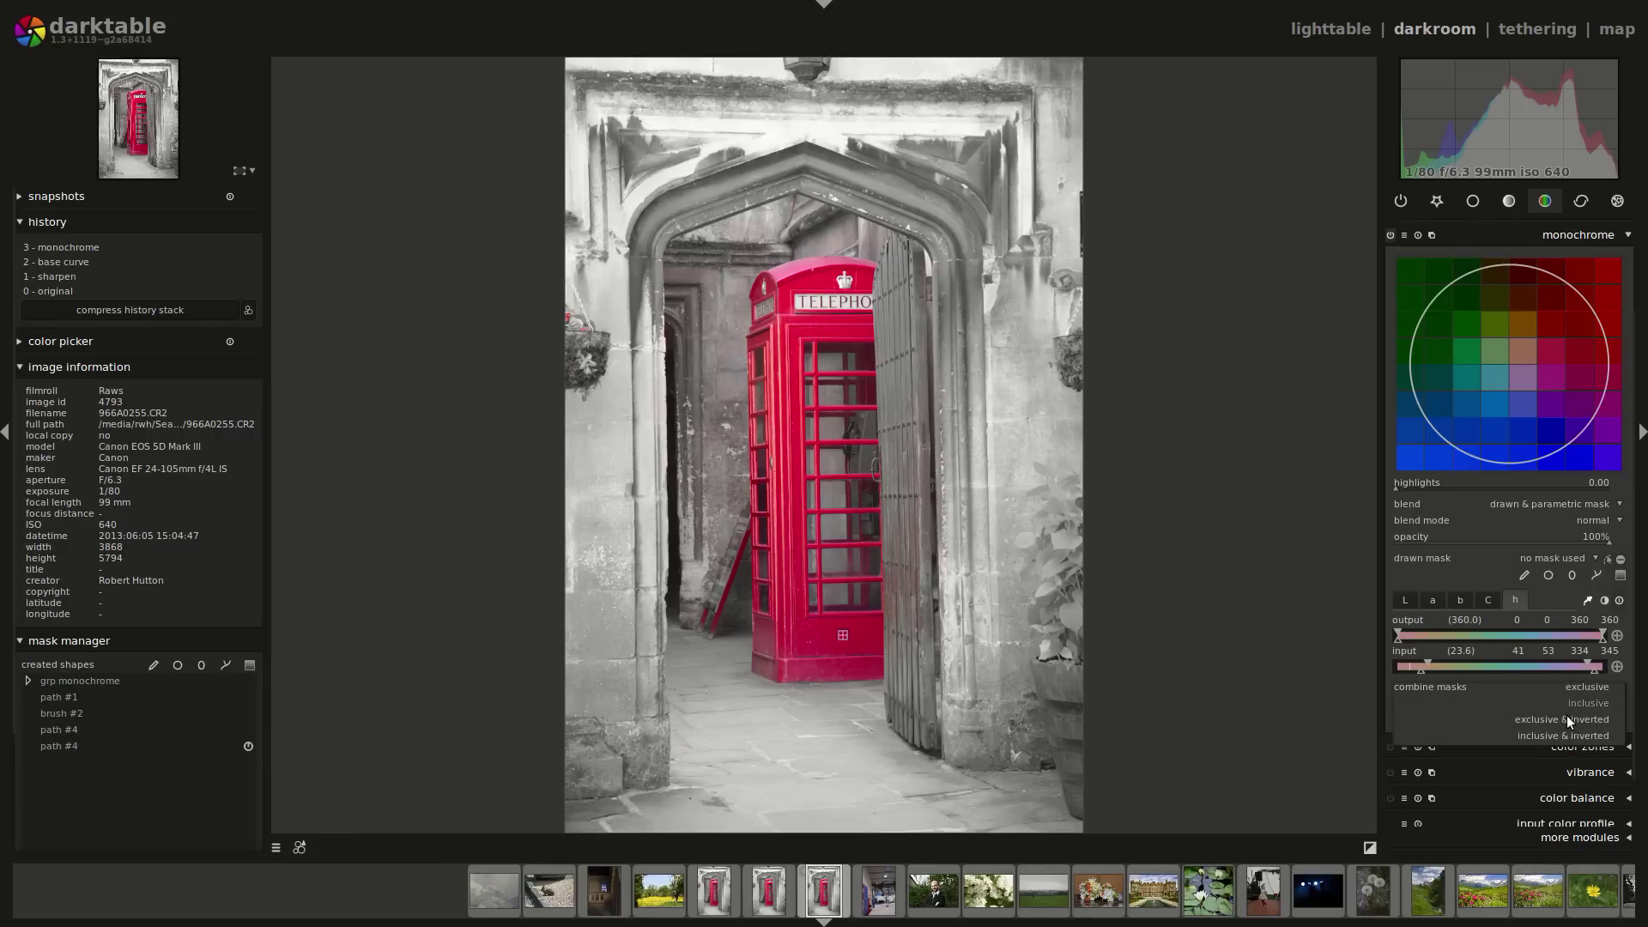
left_click(1601, 686)
Try a circle mask on the telephone box, moving it to the foot of the gate with the mask displayed, and remove it
left_click(1549, 575)
left_click(781, 408)
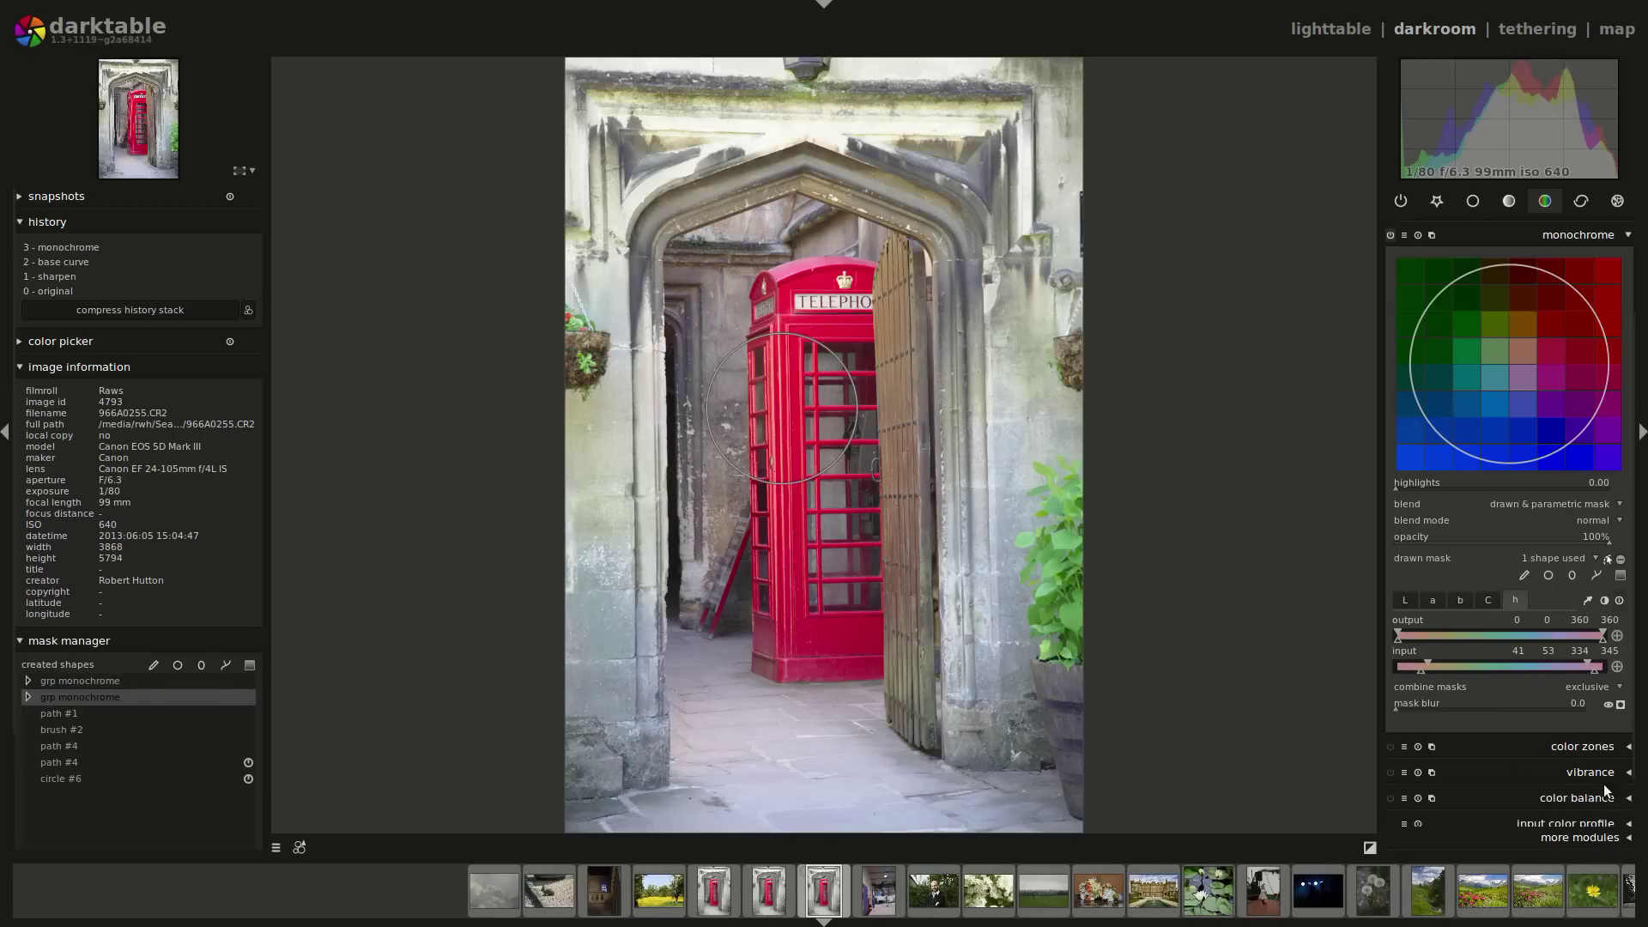
left_click(1621, 704)
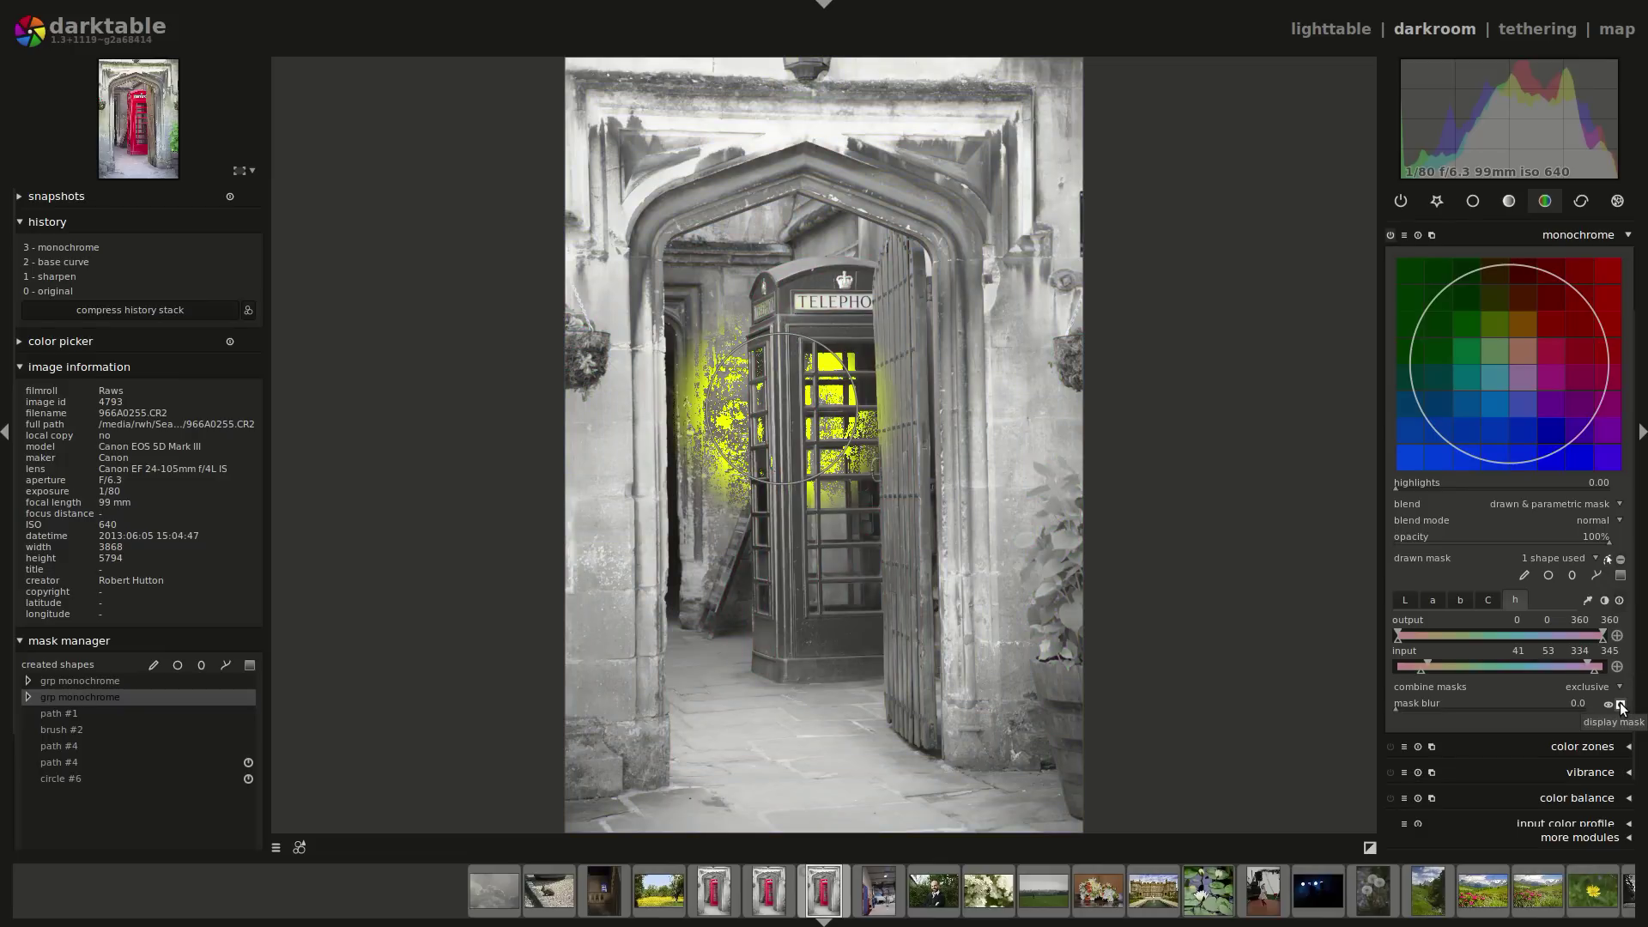
left_click_drag(772, 397, 978, 717)
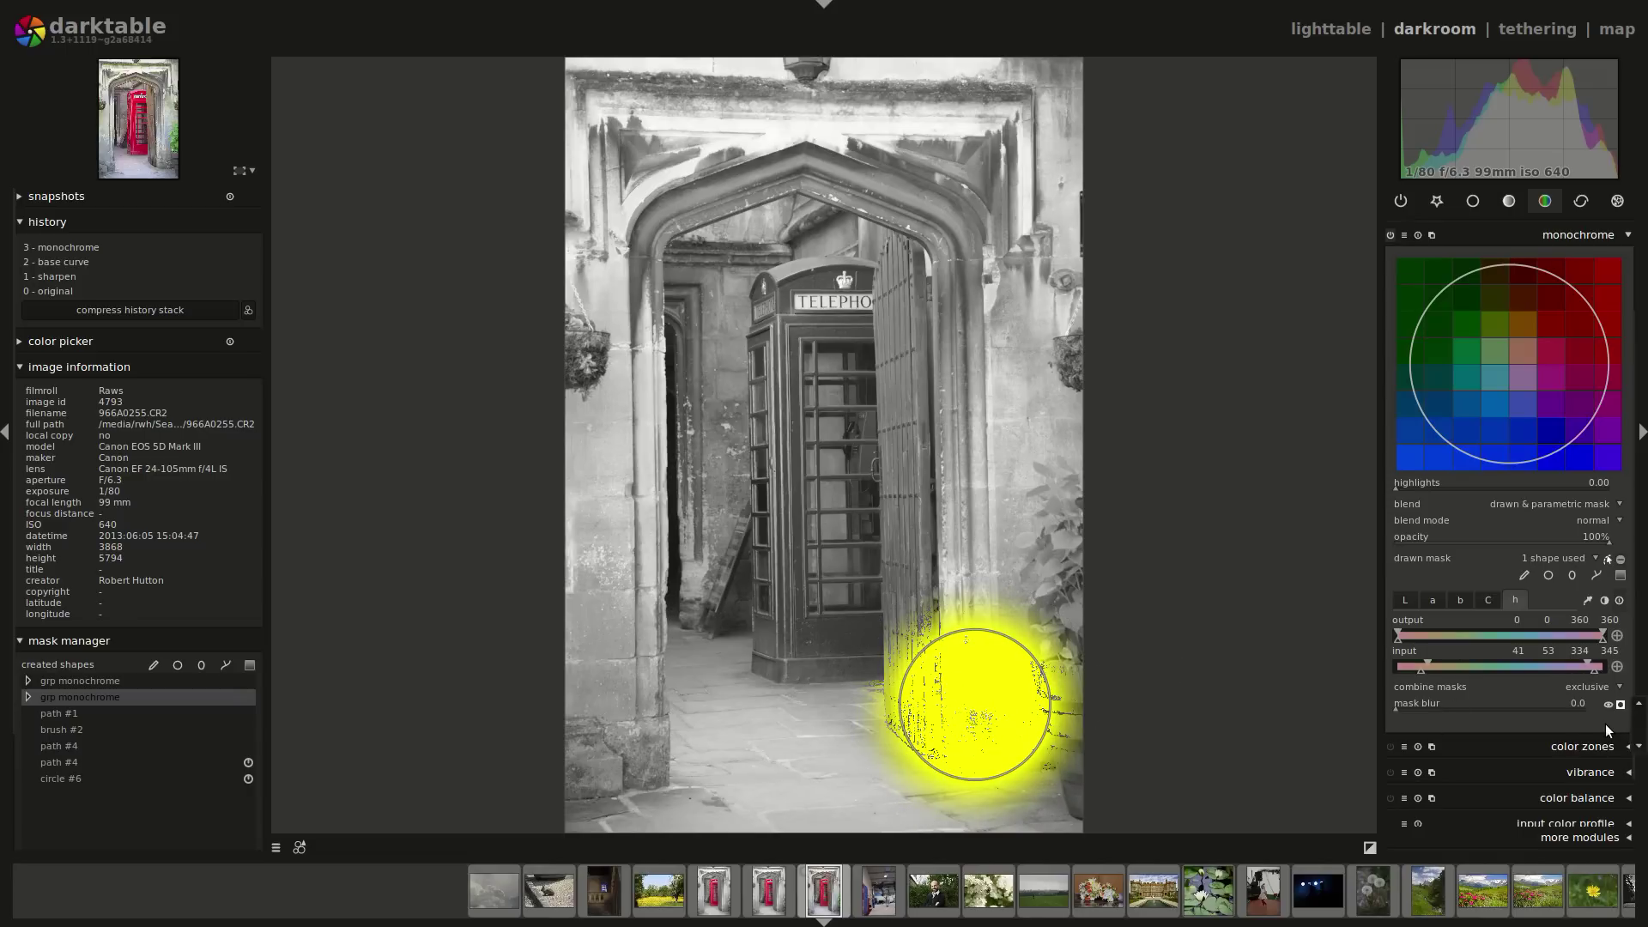
right_click(1051, 697)
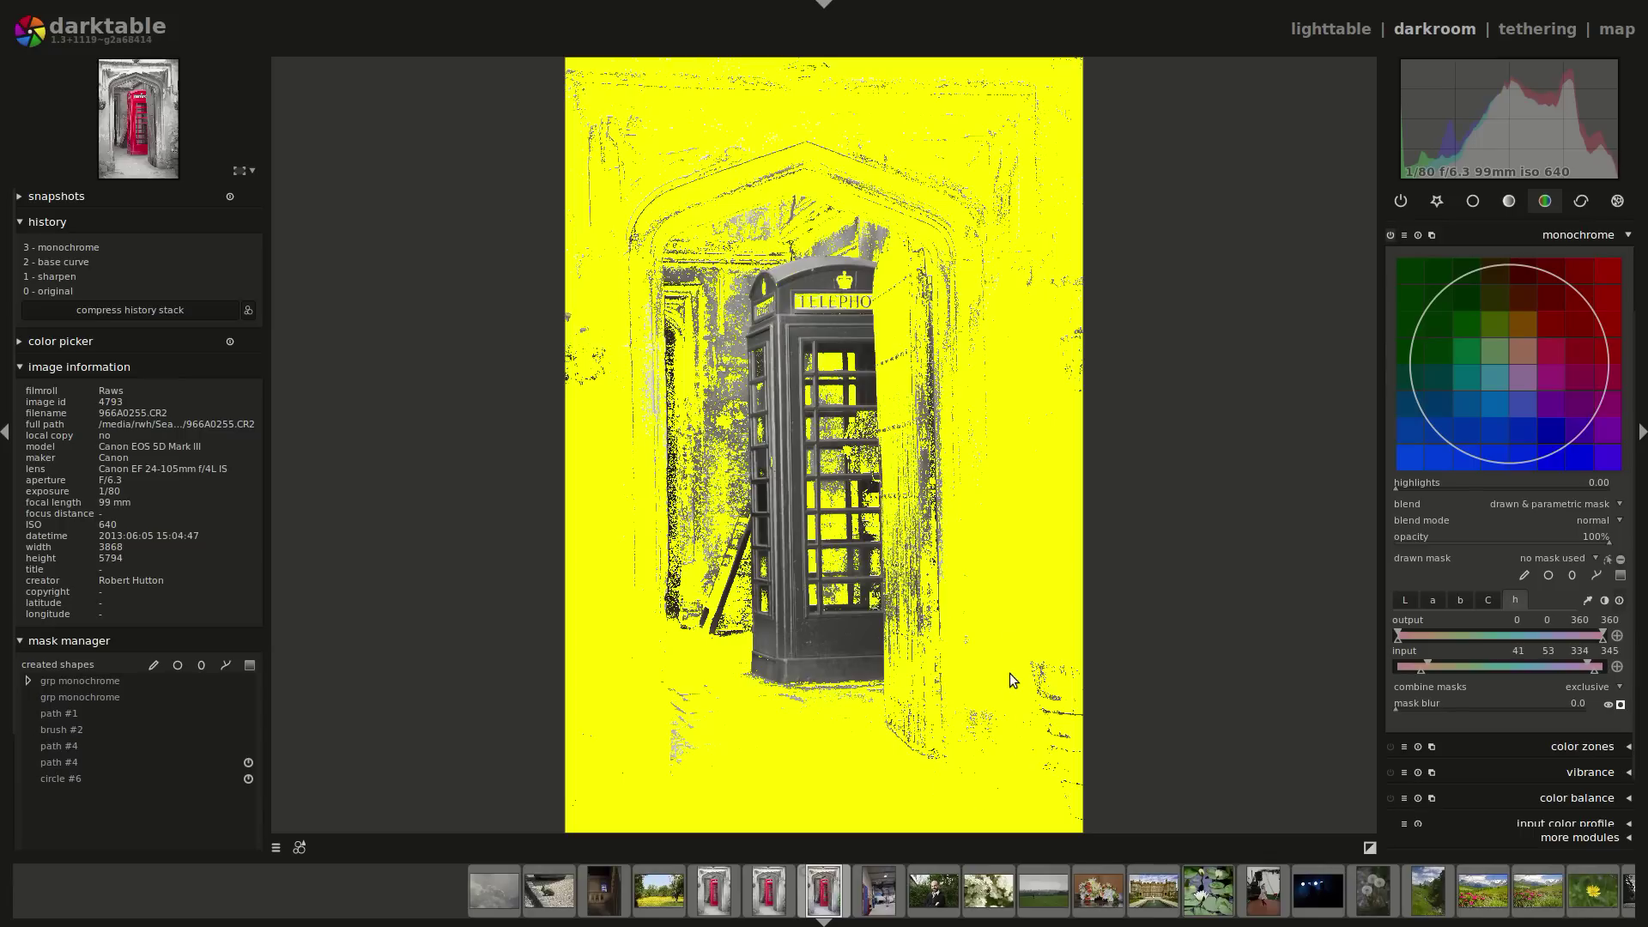
Try another circle mask at the foot of the gate, reposition it over the telephone box's lower half and remove it
left_click(1548, 575)
left_click(940, 695)
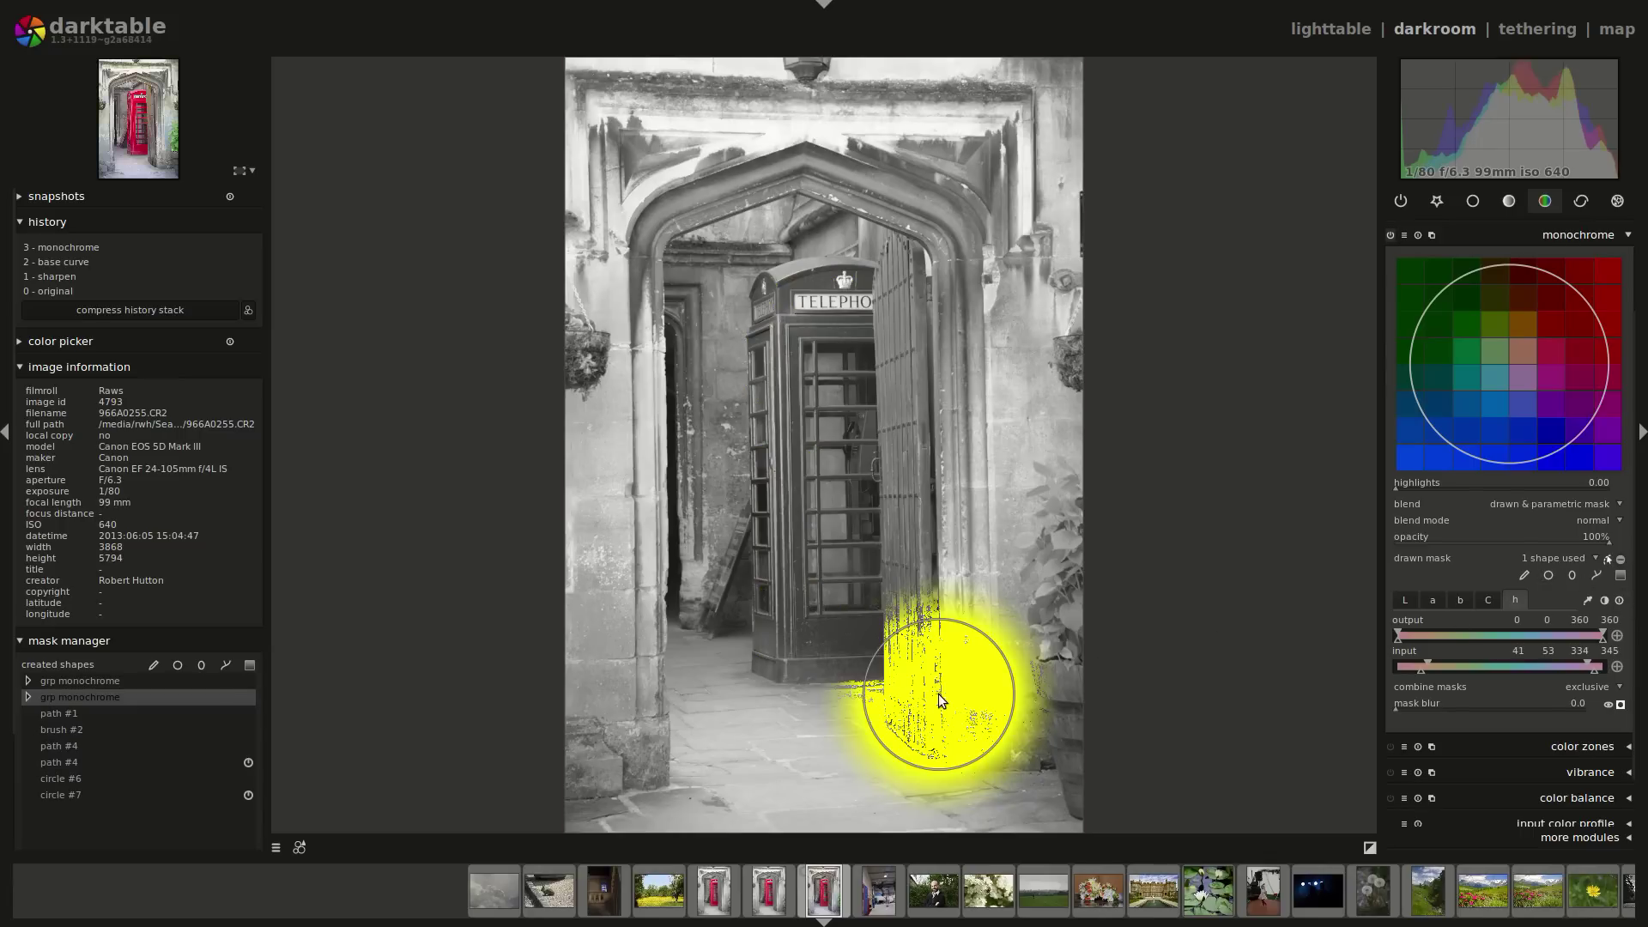
left_click_drag(941, 706, 961, 729)
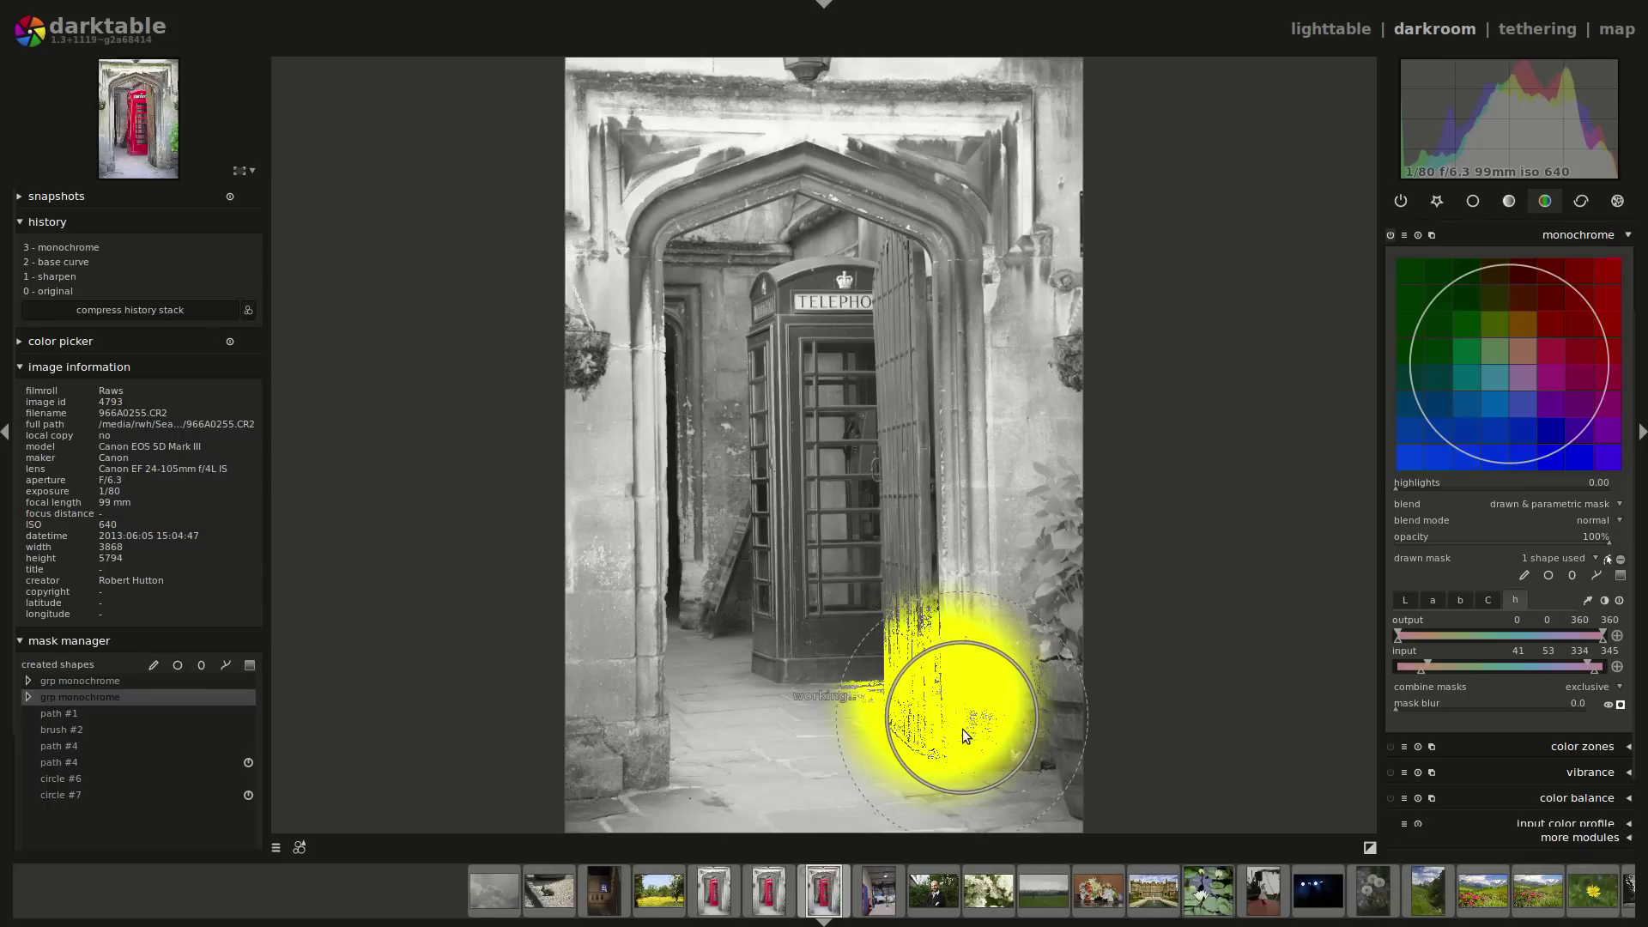
left_click(1620, 704)
mouse_move(895, 684)
left_mouse_down()
mouse_move(773, 592)
mouse_move(812, 587)
mouse_move(820, 566)
mouse_move(795, 543)
mouse_move(790, 571)
mouse_move(716, 594)
mouse_move(750, 596)
mouse_move(825, 666)
left_mouse_up()
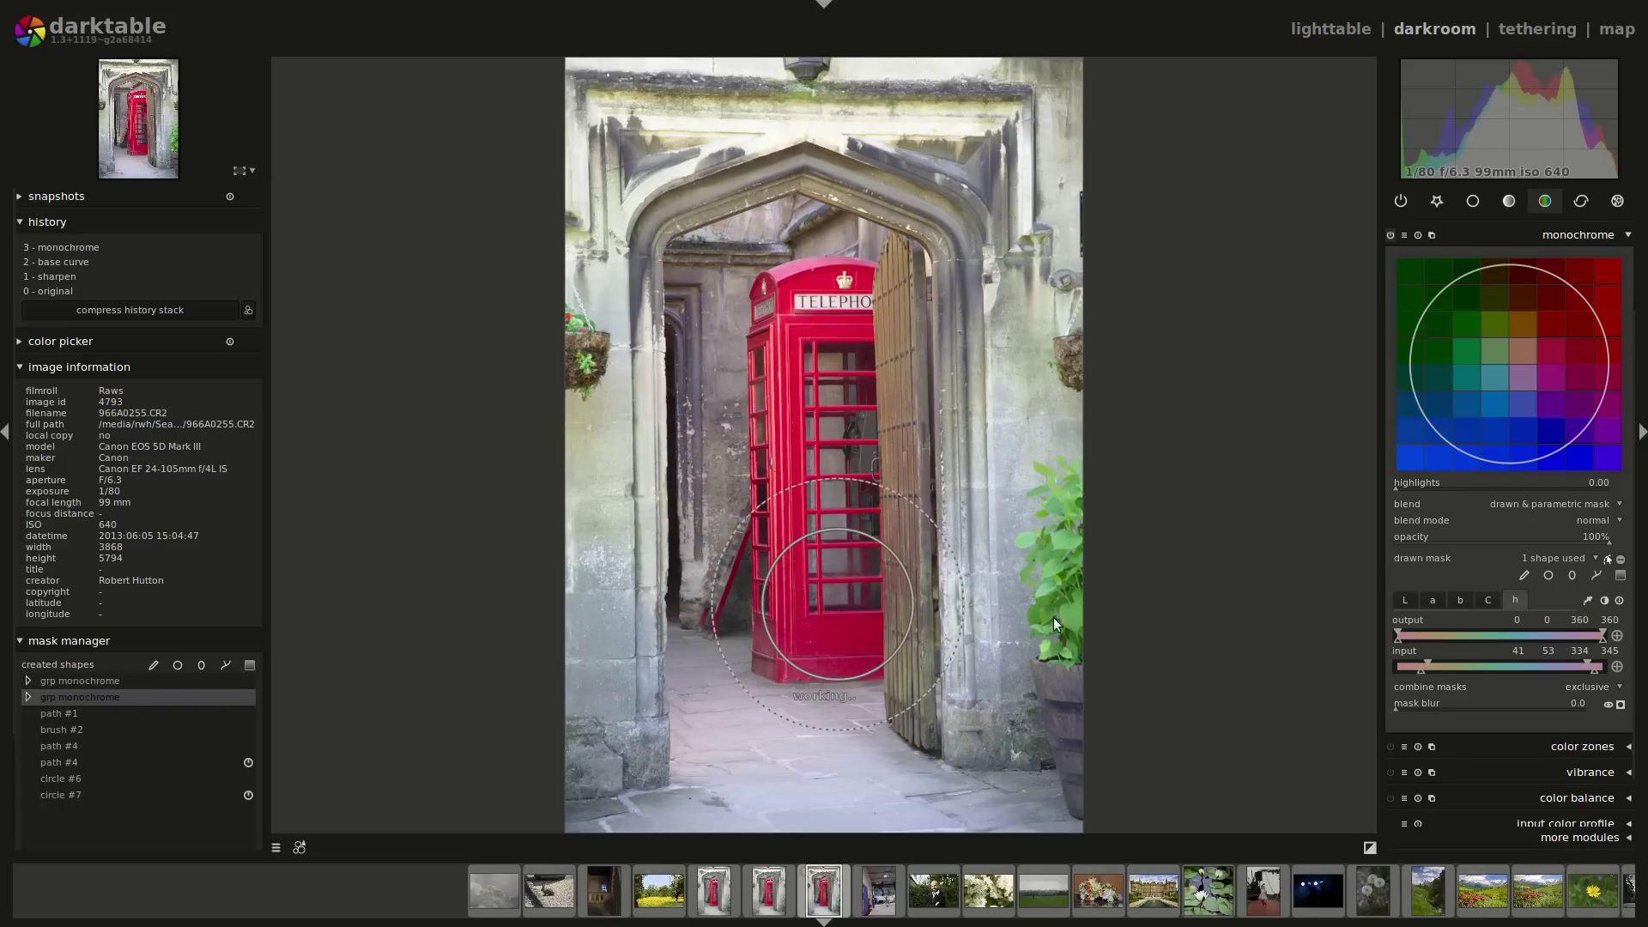
right_click(915, 625)
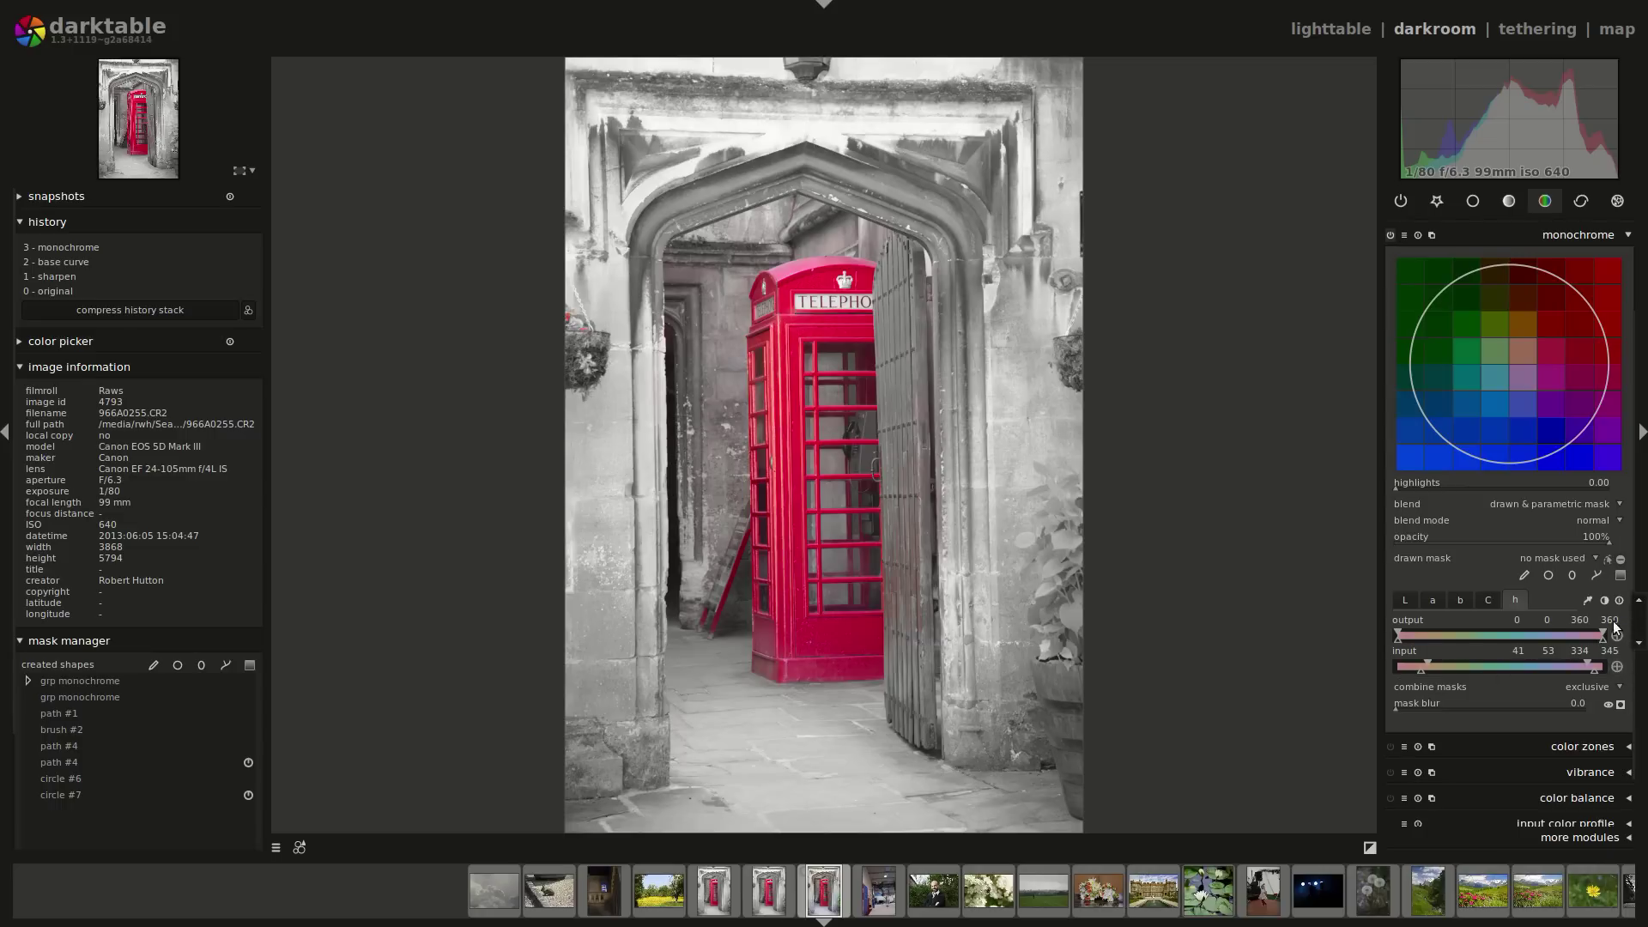
Invert the polarity of the monochrome mask's input hue range
left_click(1619, 668)
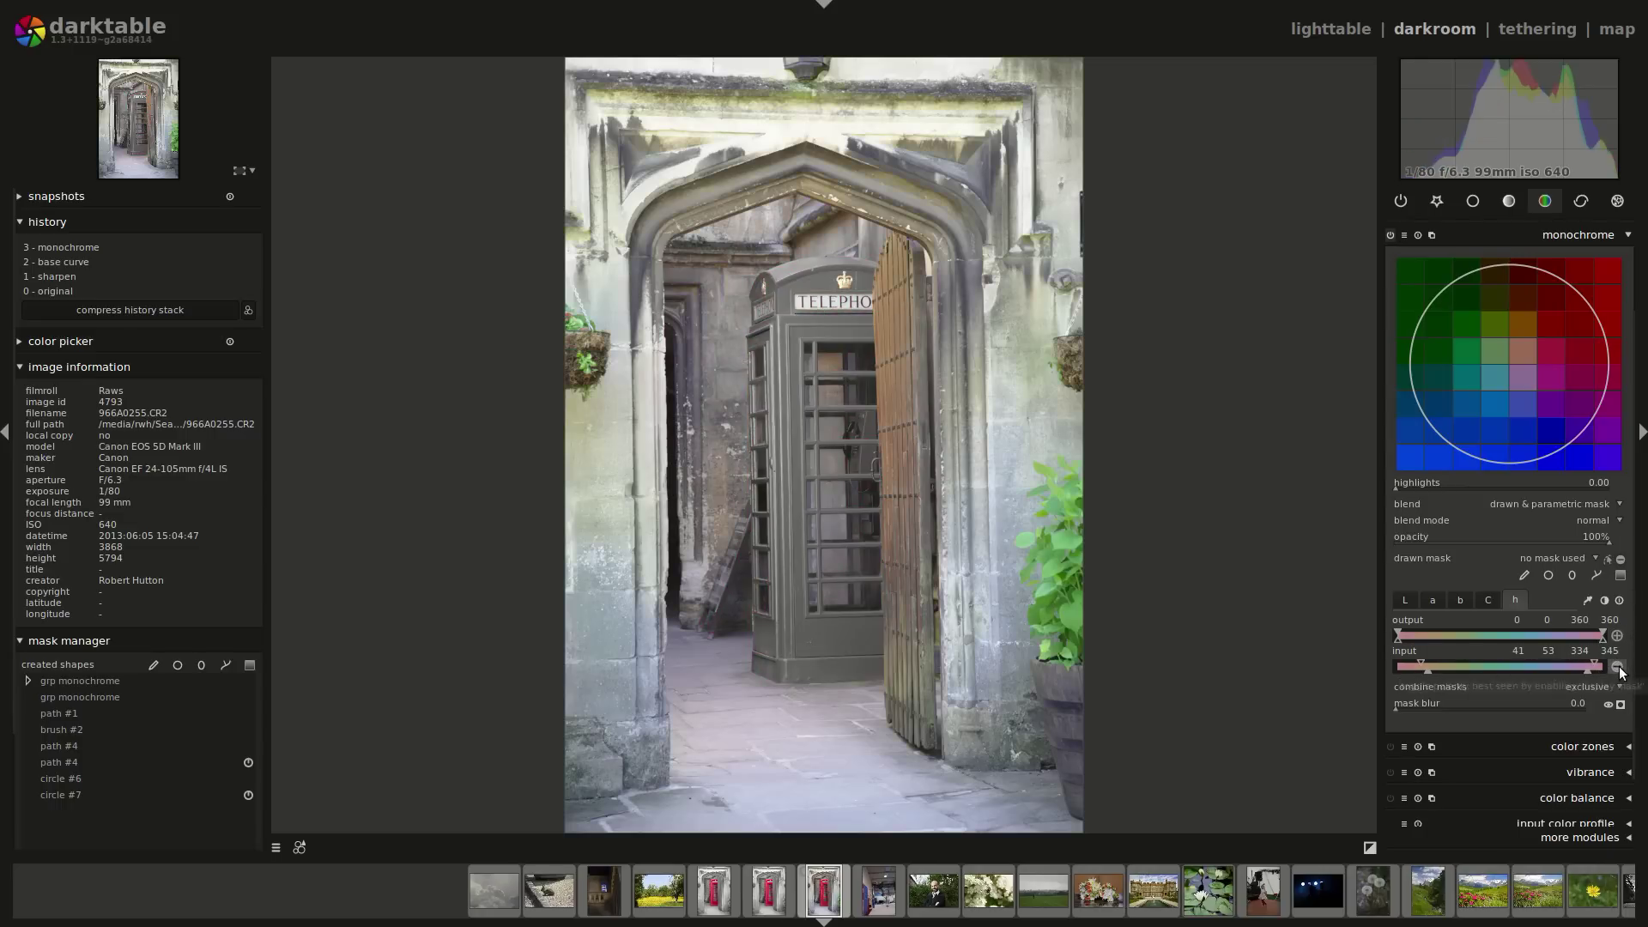
Toggle the monochrome mask's input hue range back to normal polarity and open the combine masks options
left_click(1619, 669)
left_click(1619, 668)
left_click(1617, 667)
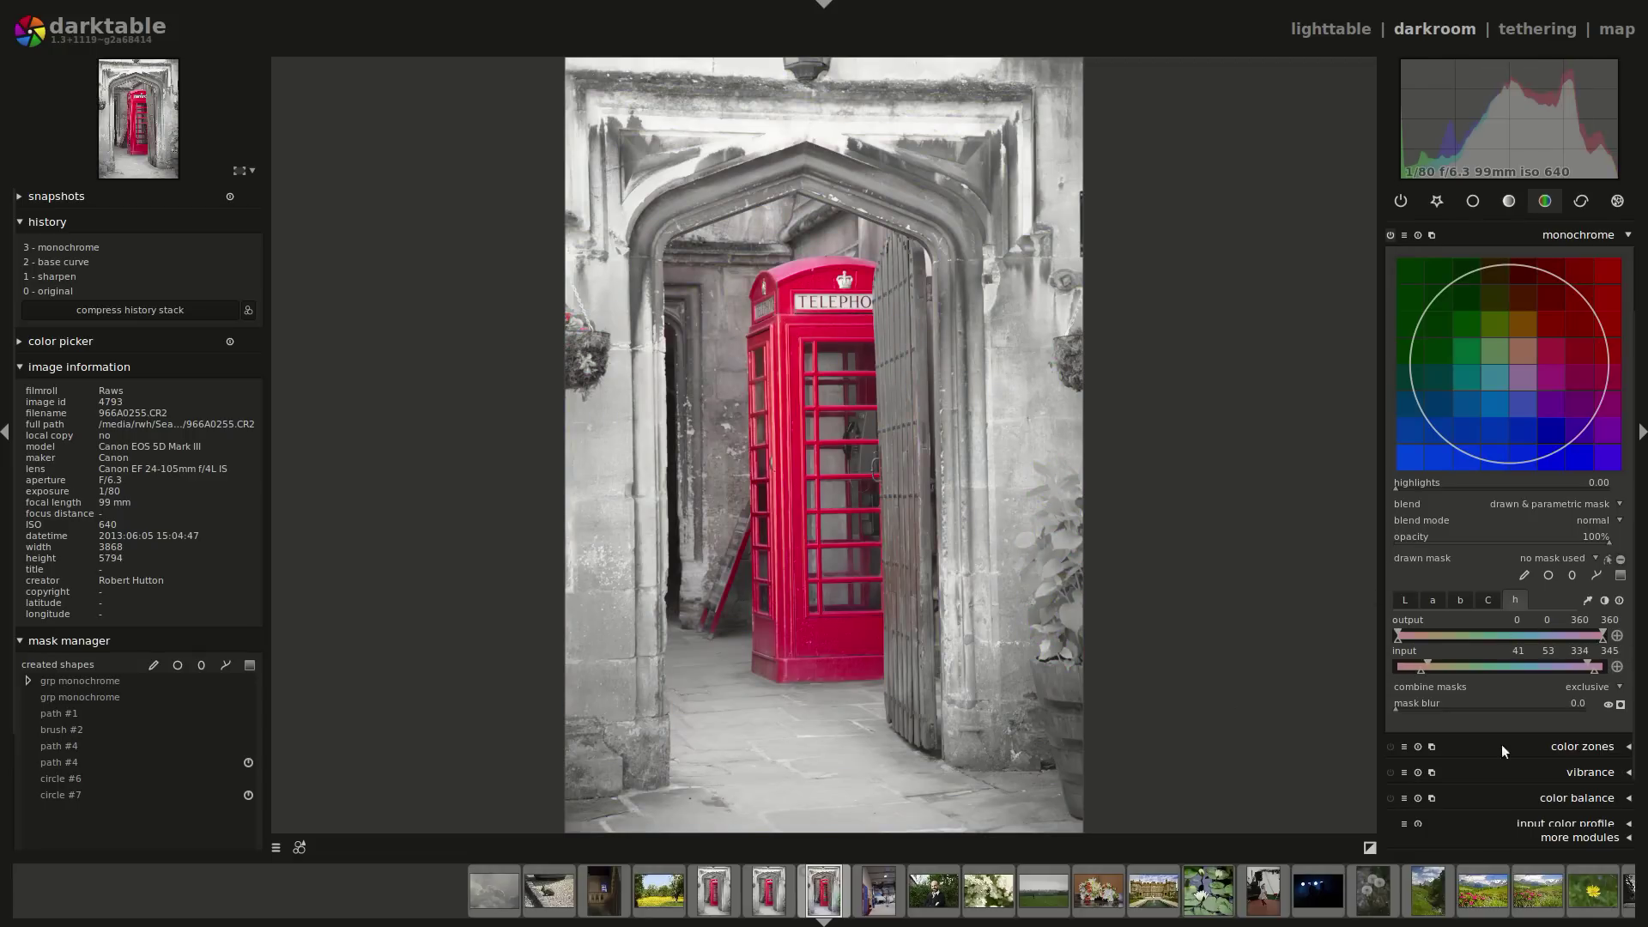
left_click(1603, 688)
left_click(1575, 688)
left_click(1579, 689)
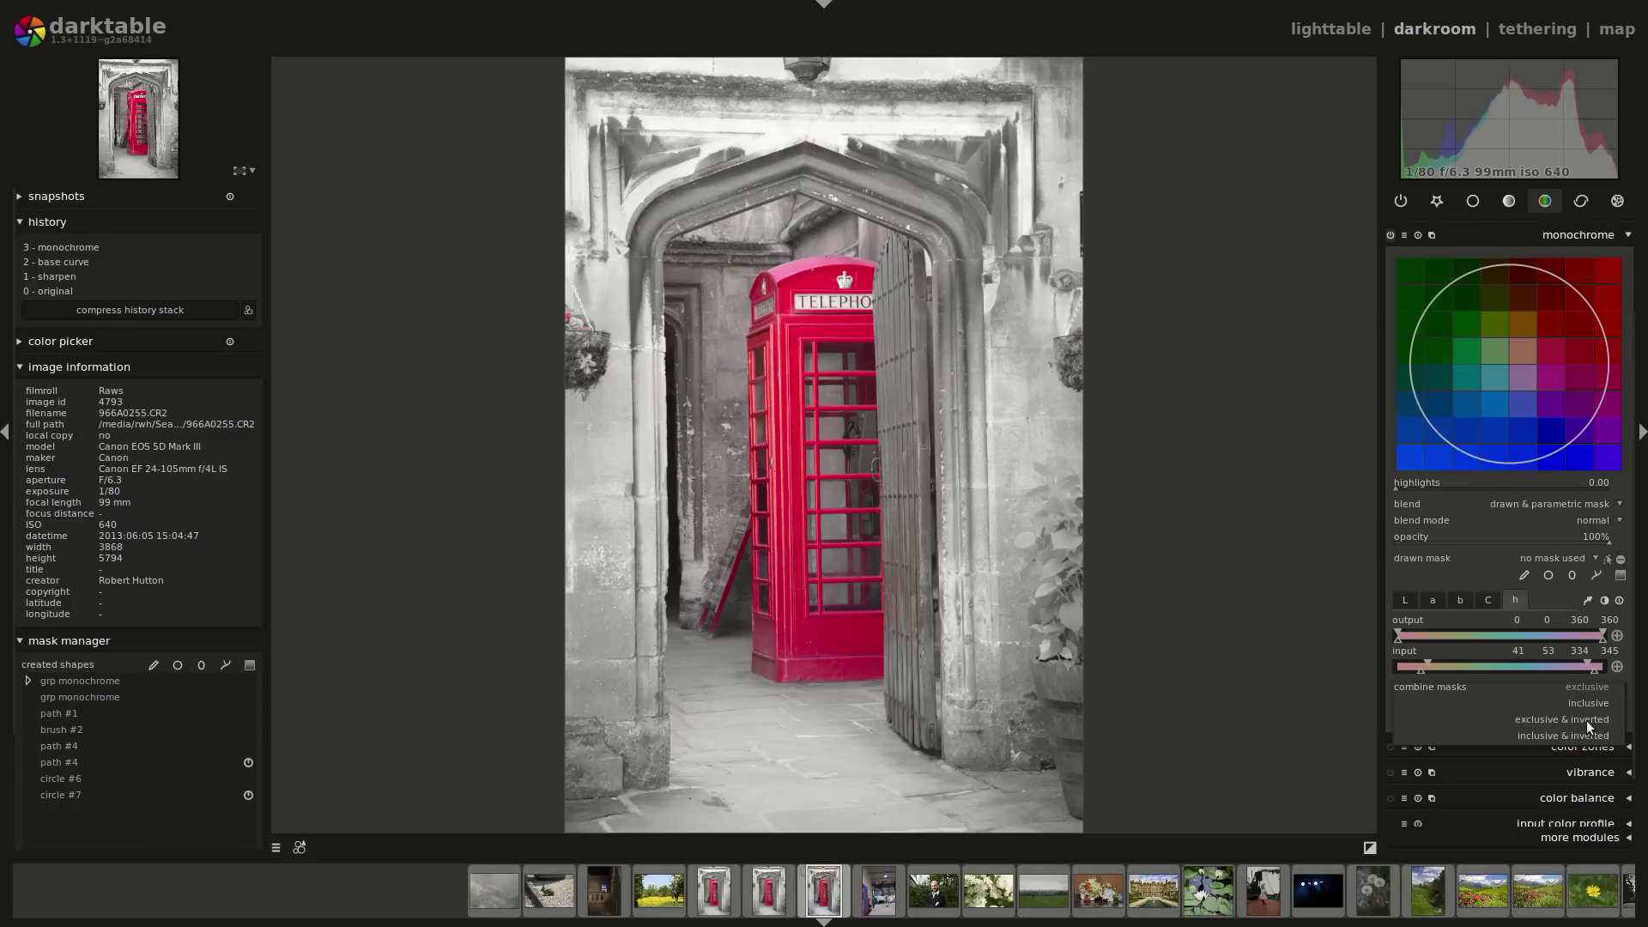
Invert the polarity of the input hue range again and set combine masks to exclusive & inverted
left_click(1618, 669)
left_click(1618, 669)
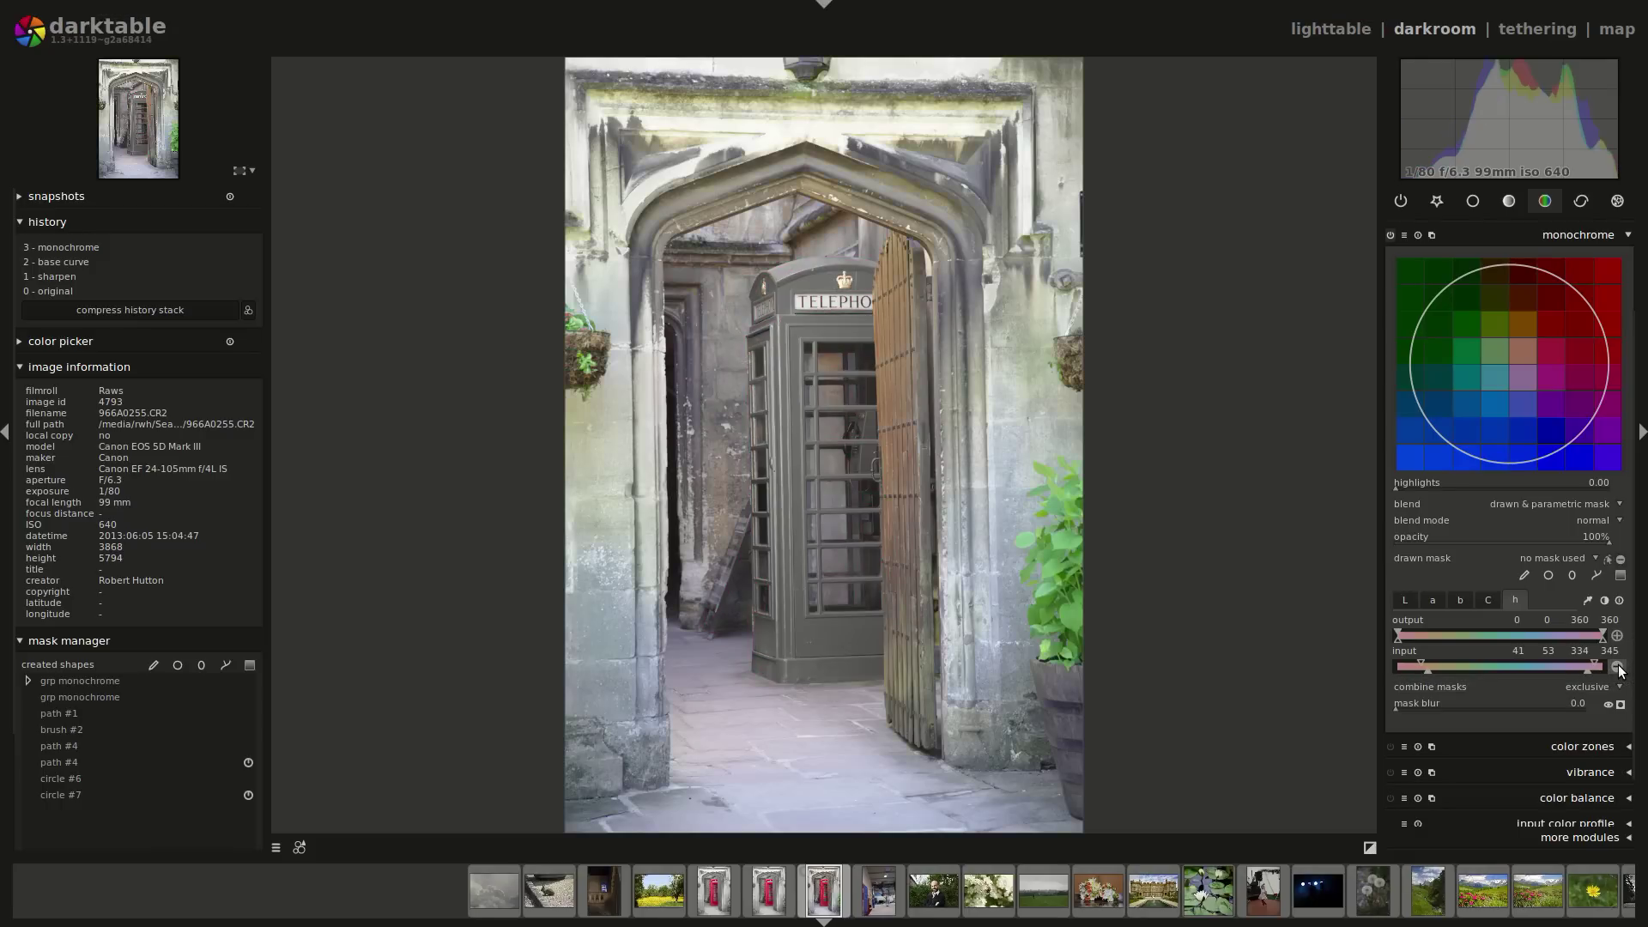
left_click(1598, 689)
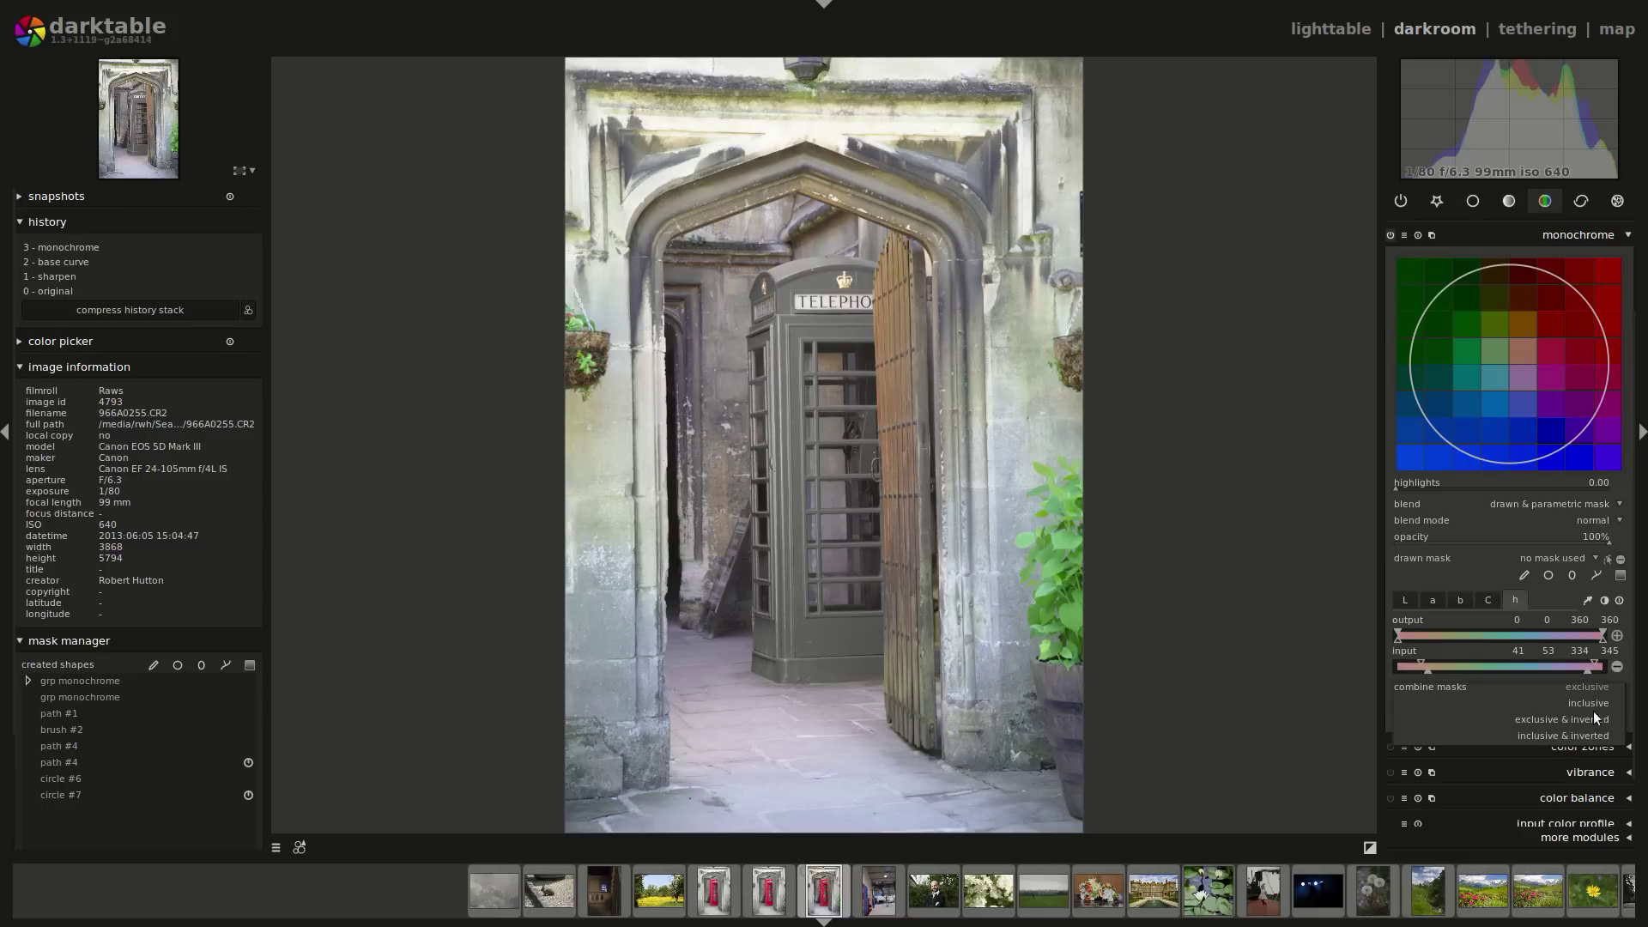
left_click(1593, 720)
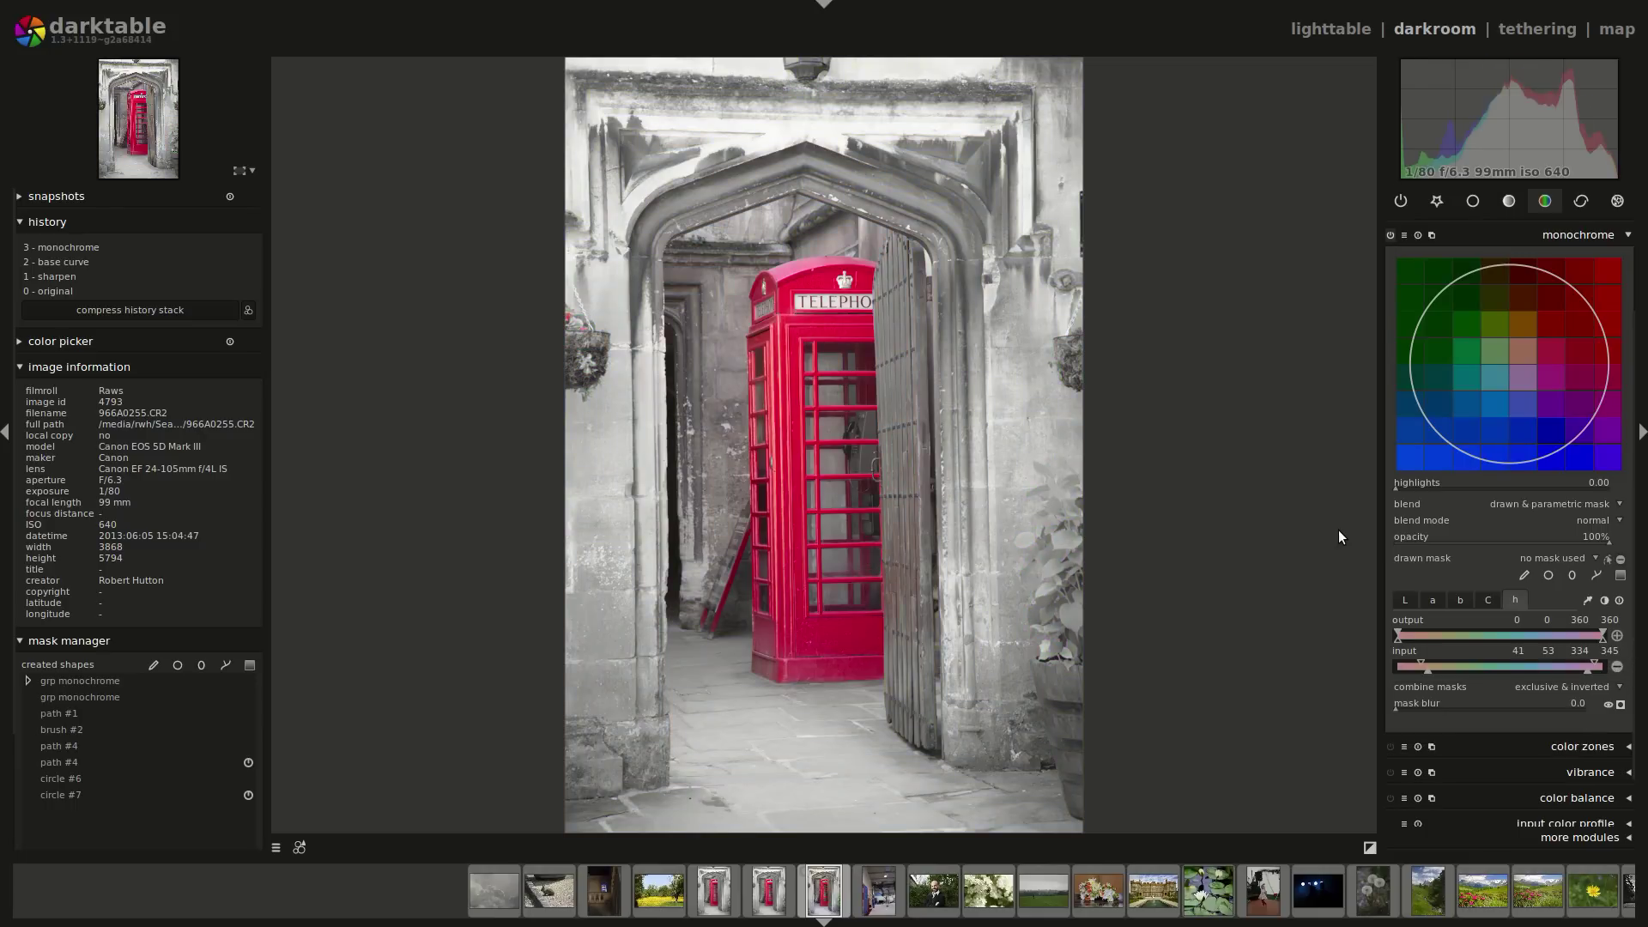
Try a circle mask over the telephone box's lower part, reposition it and remove it
left_click(1549, 575)
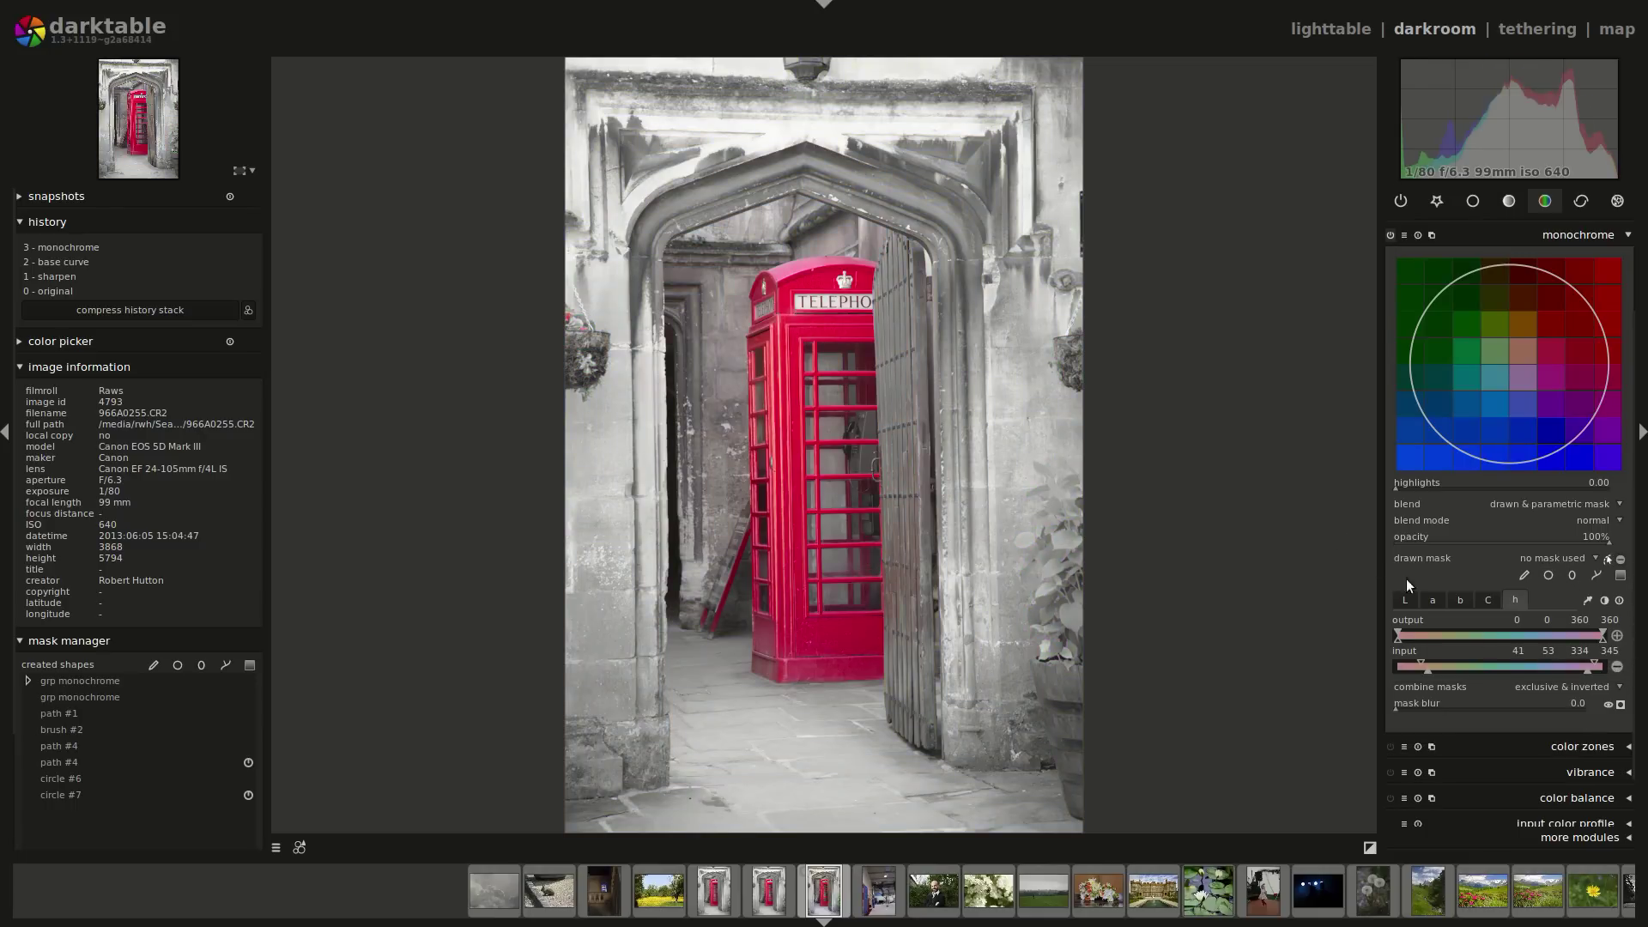
left_click(766, 628)
mouse_move(807, 633)
left_mouse_down()
mouse_move(833, 616)
mouse_move(818, 642)
mouse_move(796, 600)
mouse_move(786, 622)
left_mouse_up()
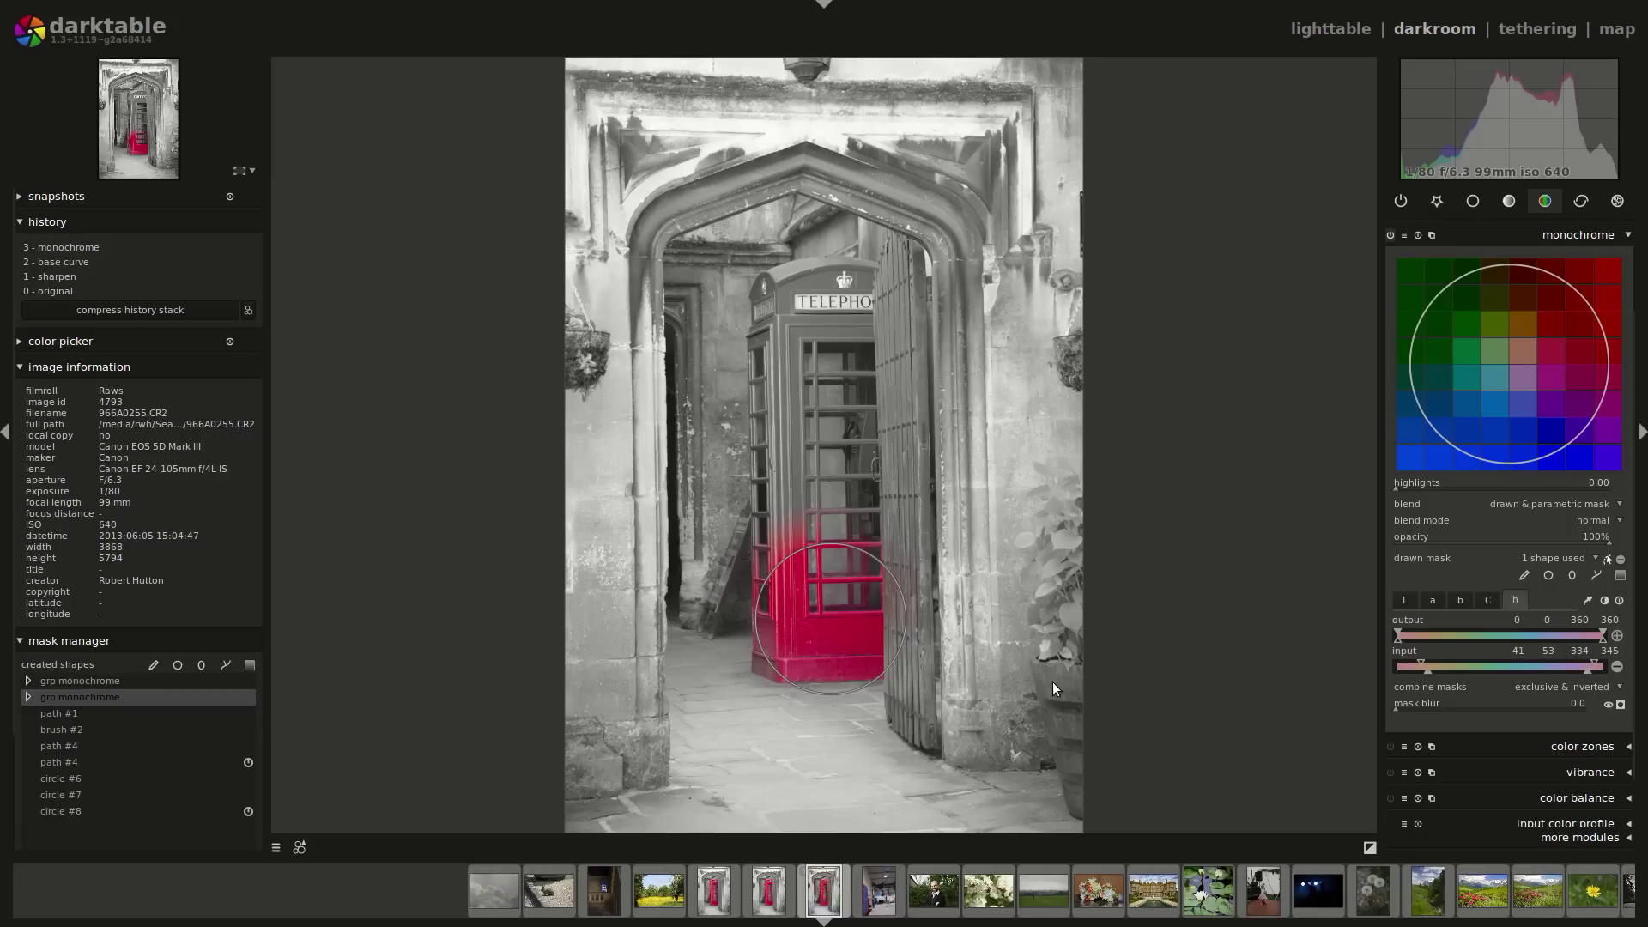
right_click(765, 575)
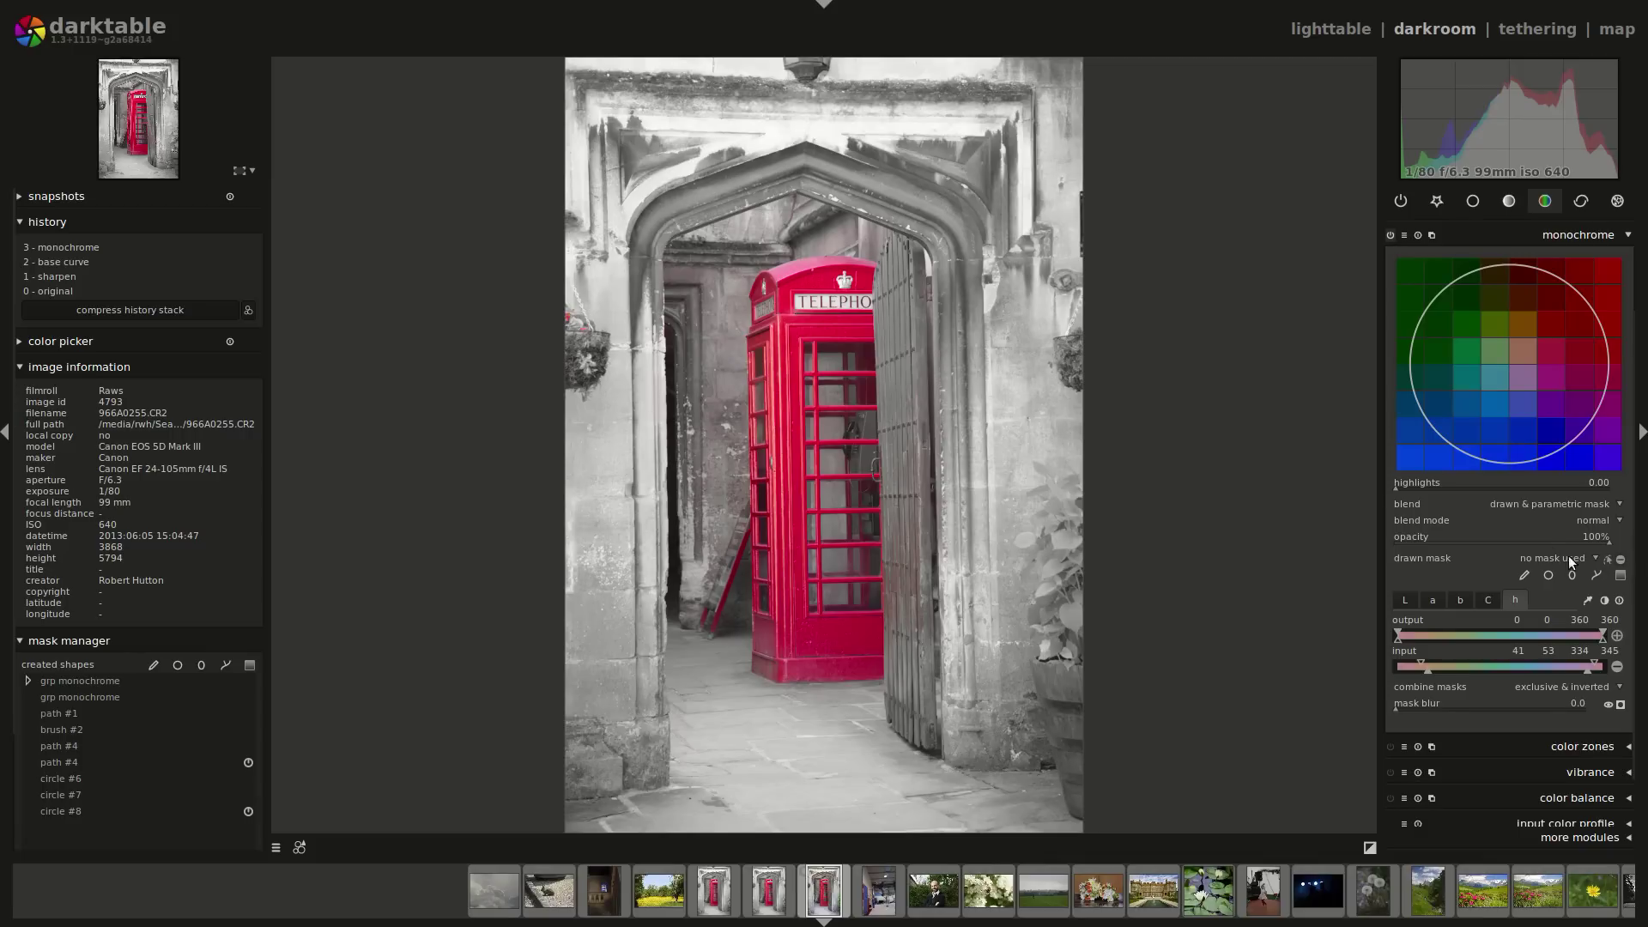
Draw a closed path mask around the telephone box, placing nodes along its roof, sides and base
left_click(744, 295)
left_click(878, 268)
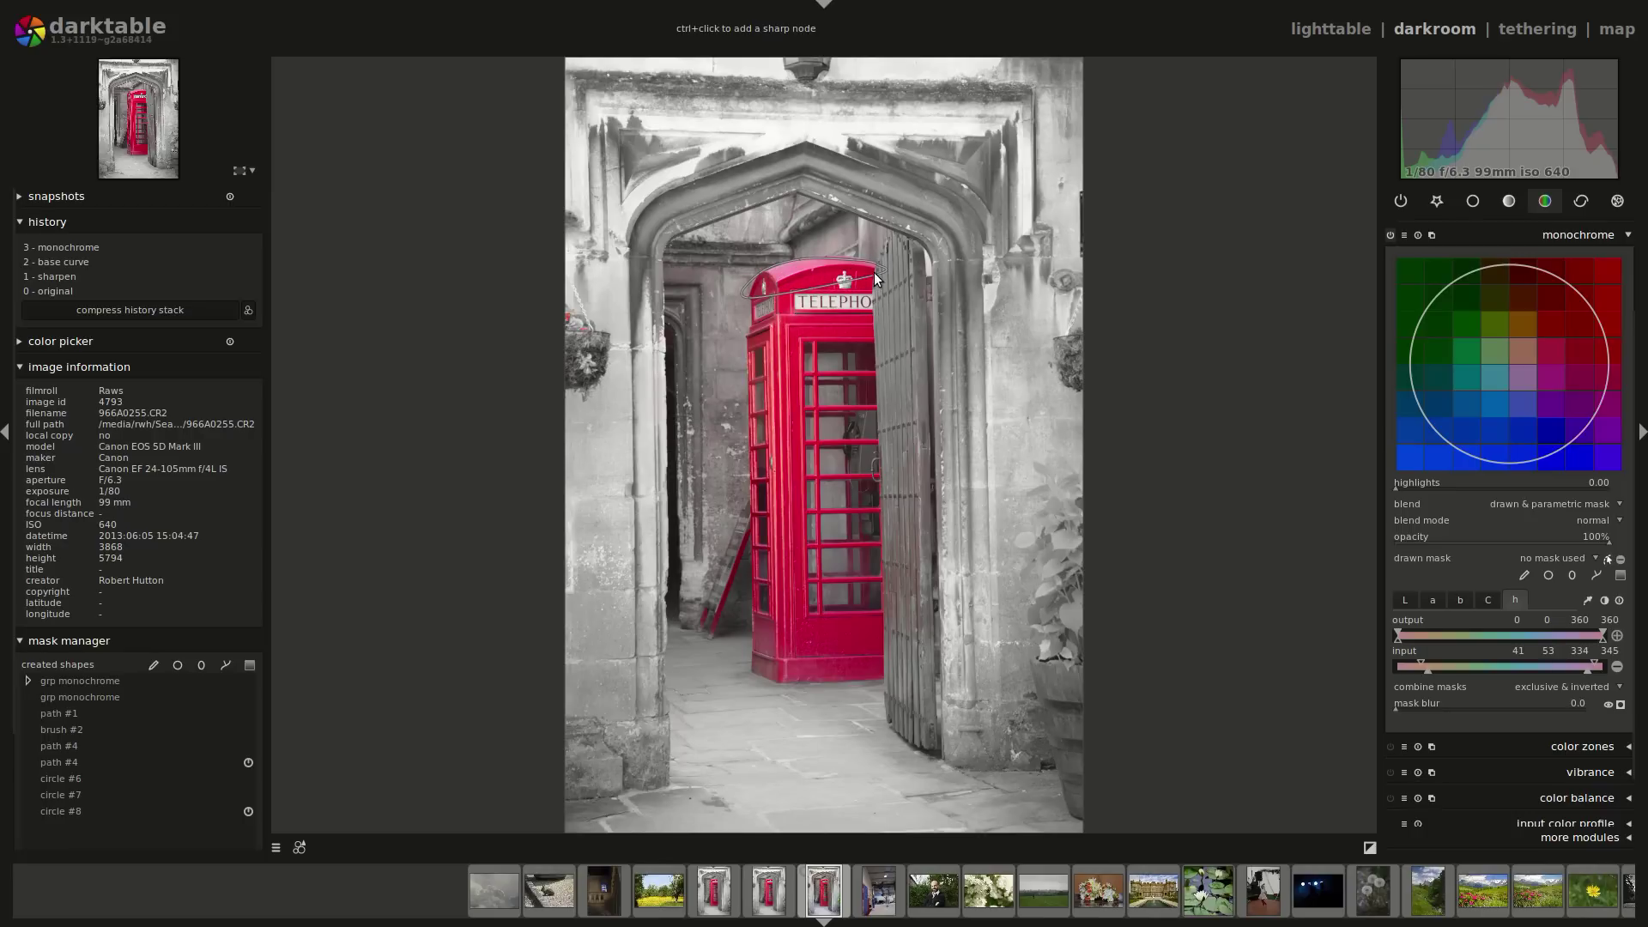
left_click(872, 299)
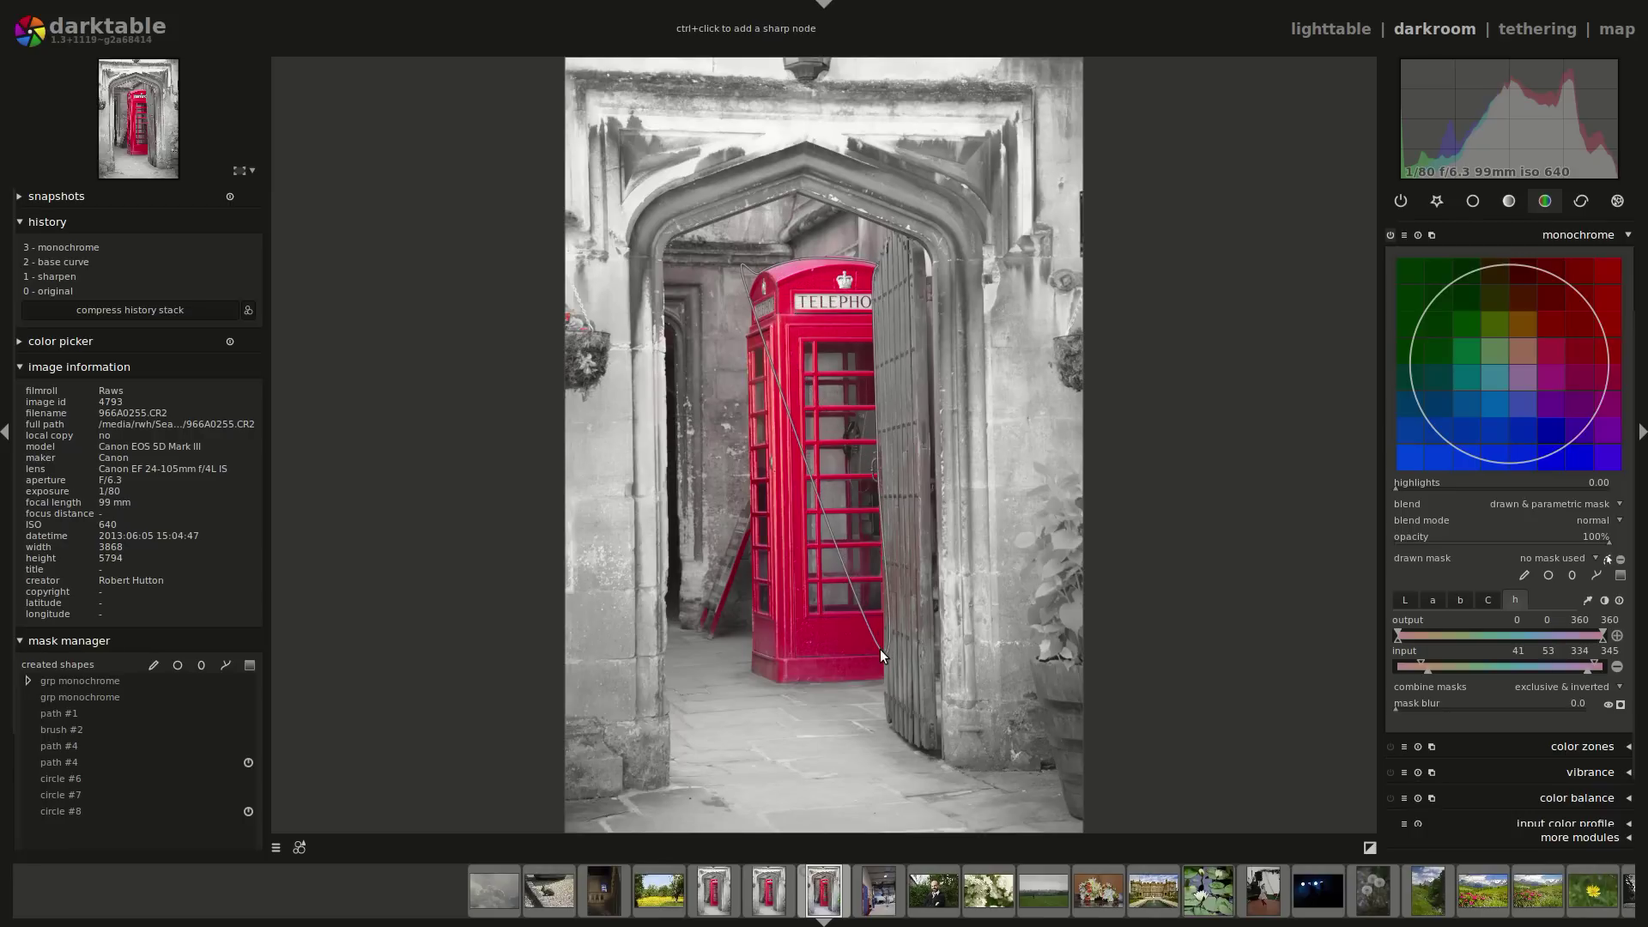
left_click(882, 678)
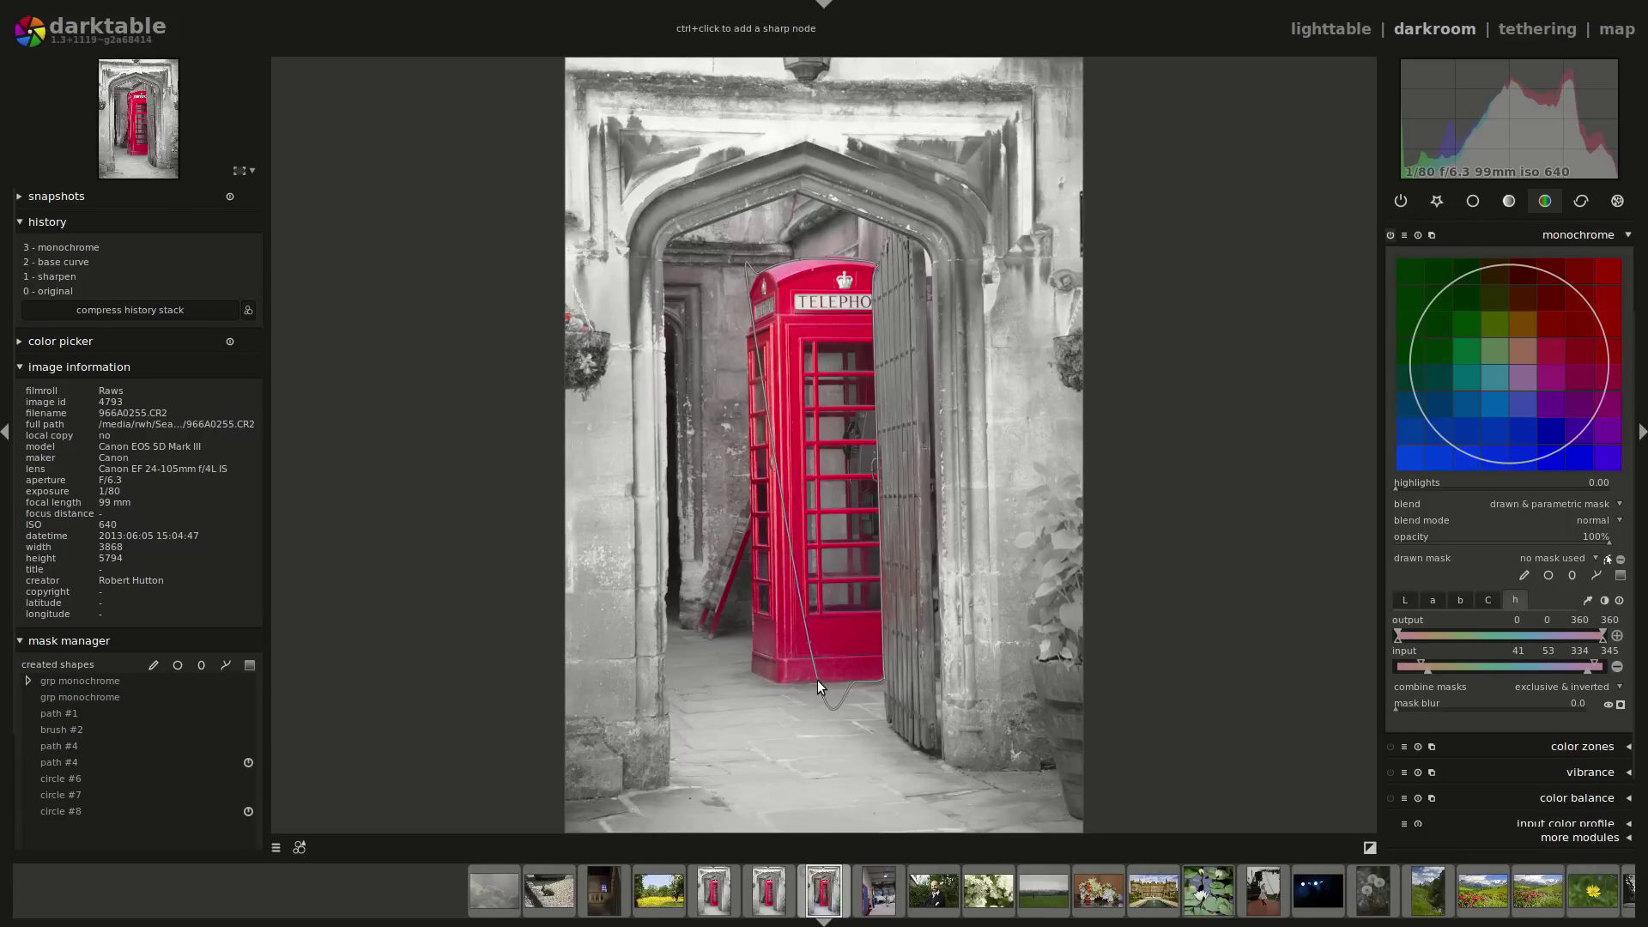
left_click(751, 670)
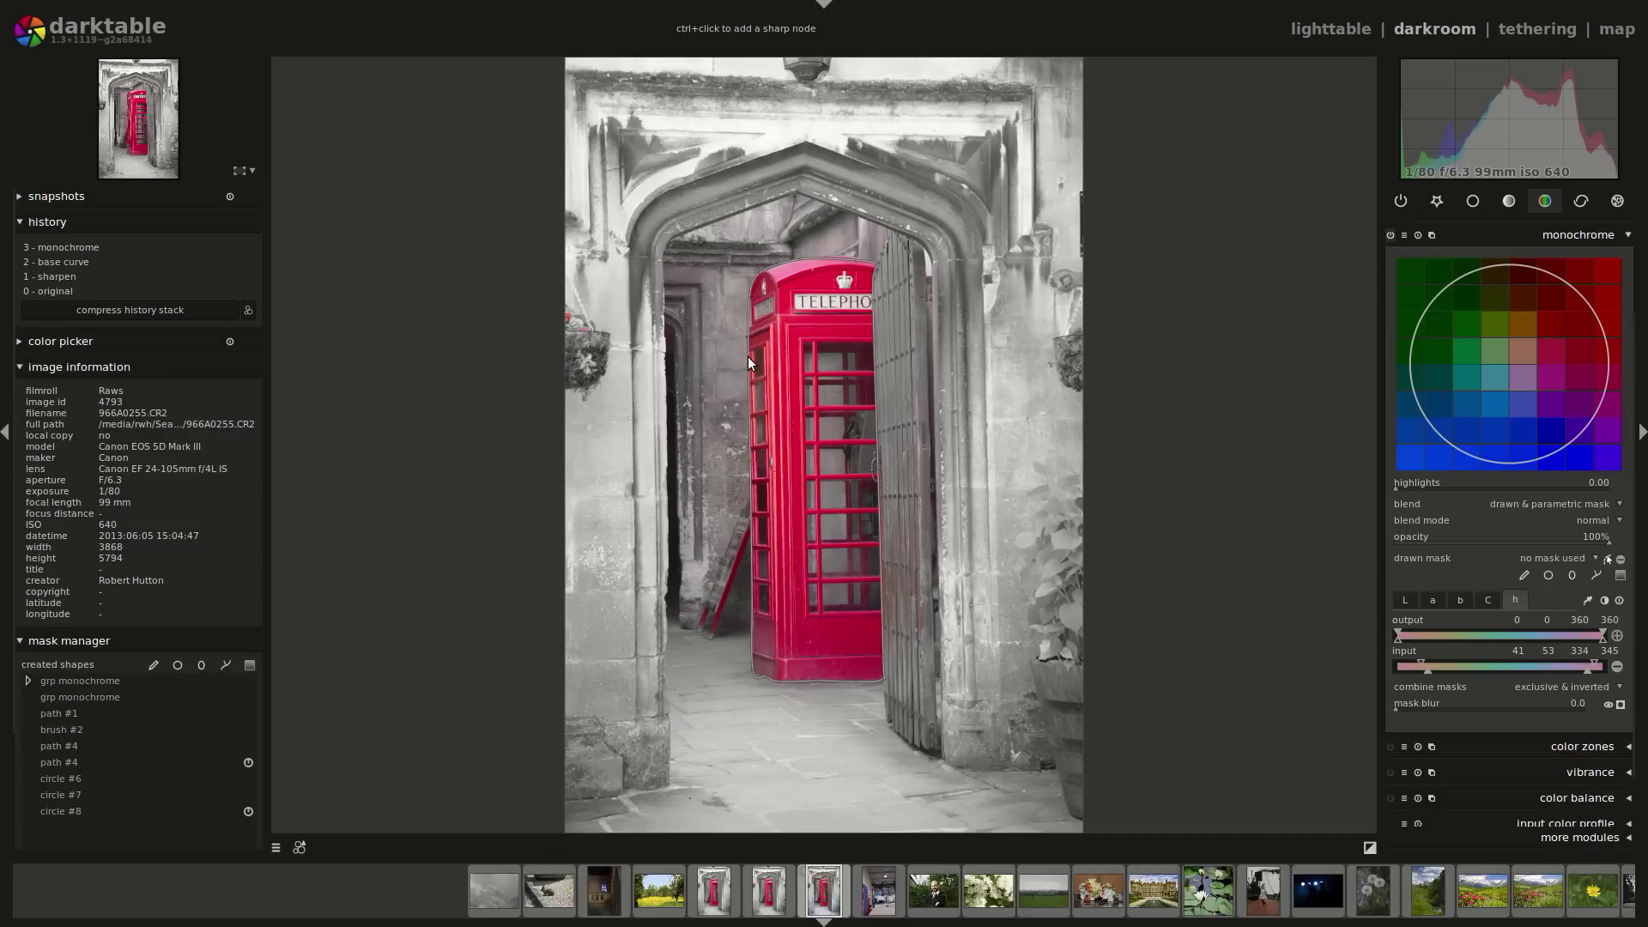
left_click(751, 282)
right_click(705, 318)
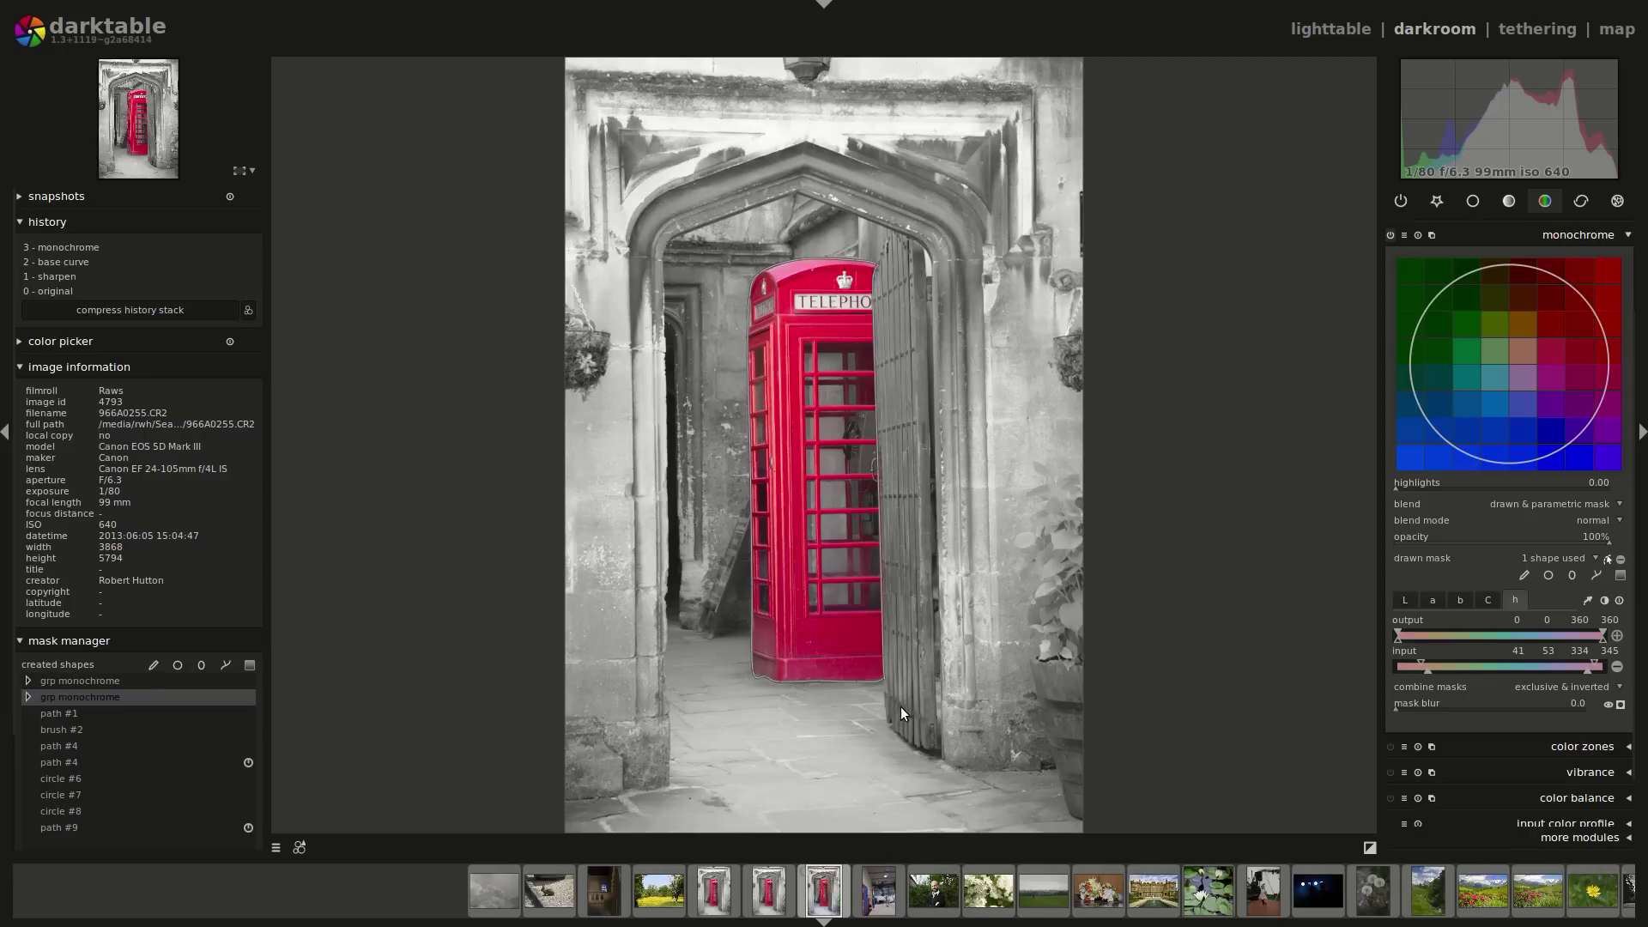
Refine the path's nodes at the left corner of the telephone box's base to follow its outline
scroll(703, 671, "up", 4)
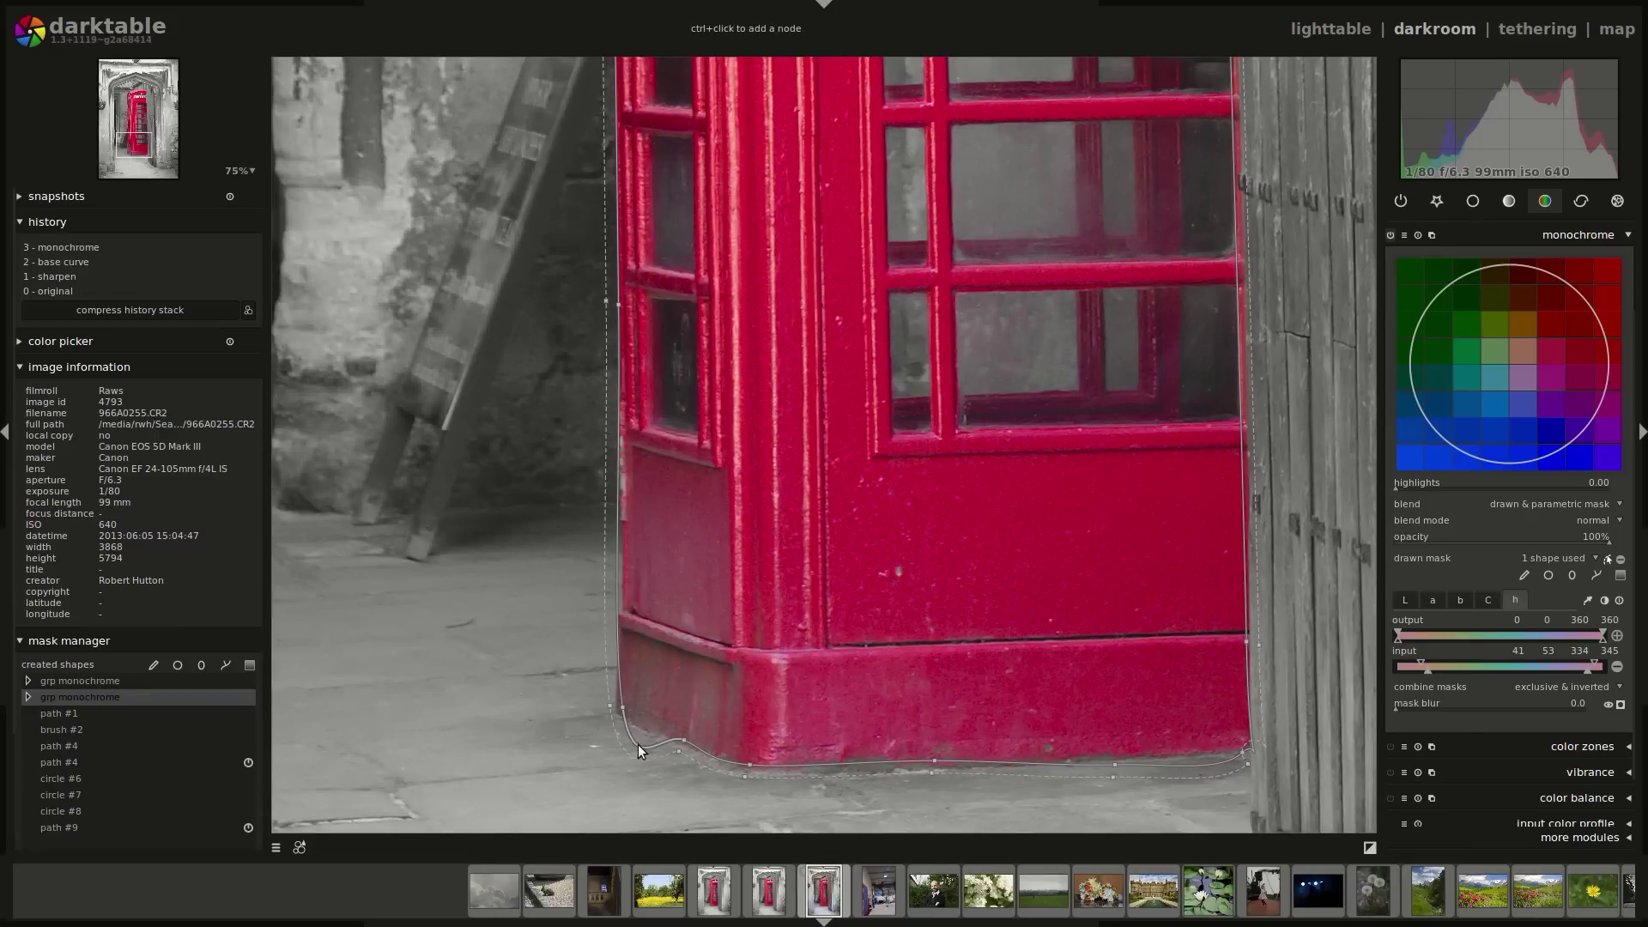
left_click_drag(620, 708, 615, 709)
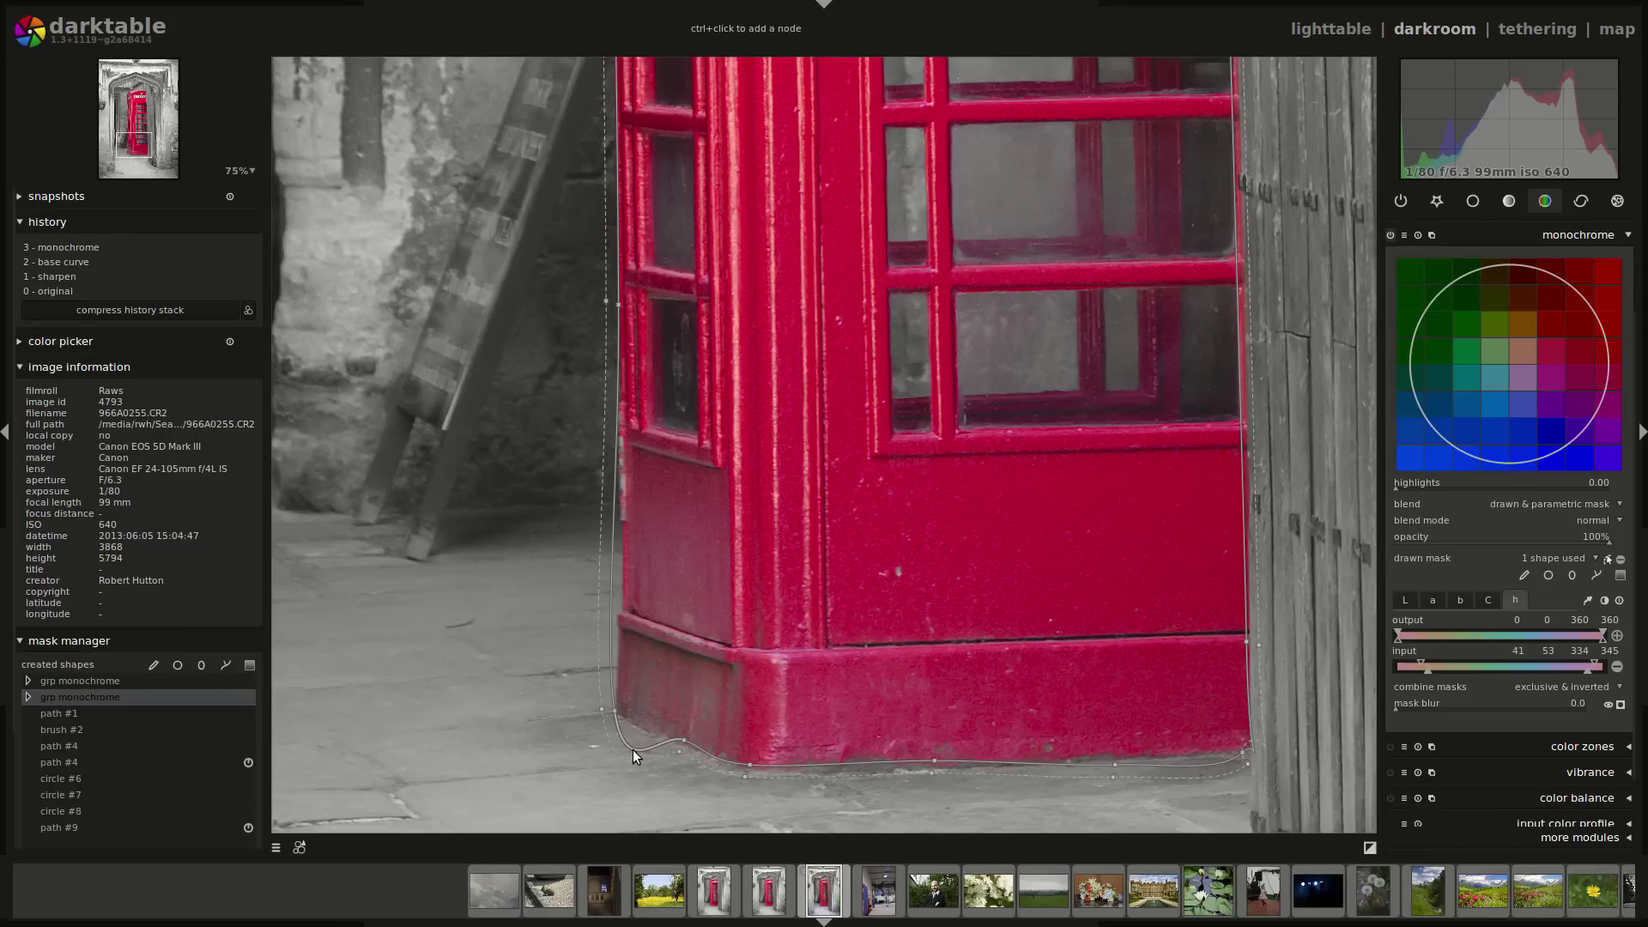
left_click_drag(680, 740, 672, 746)
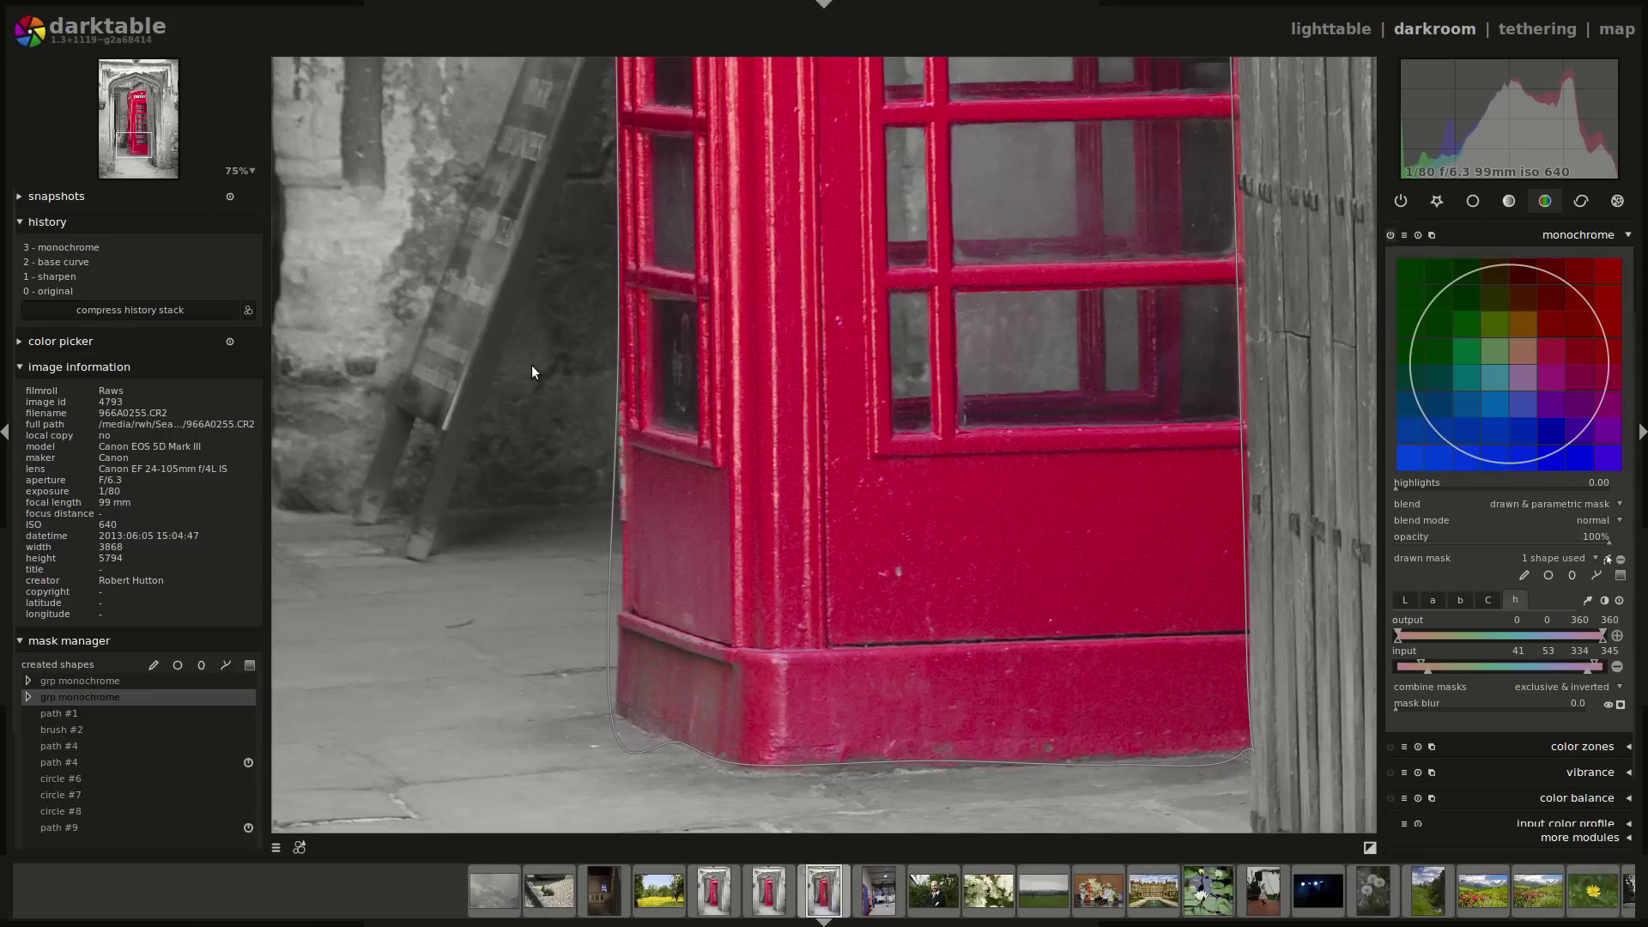
Try shifting the path segment beside the ladder away from the telephone box and return it to the box's edge
scroll(530, 362, "down", 2)
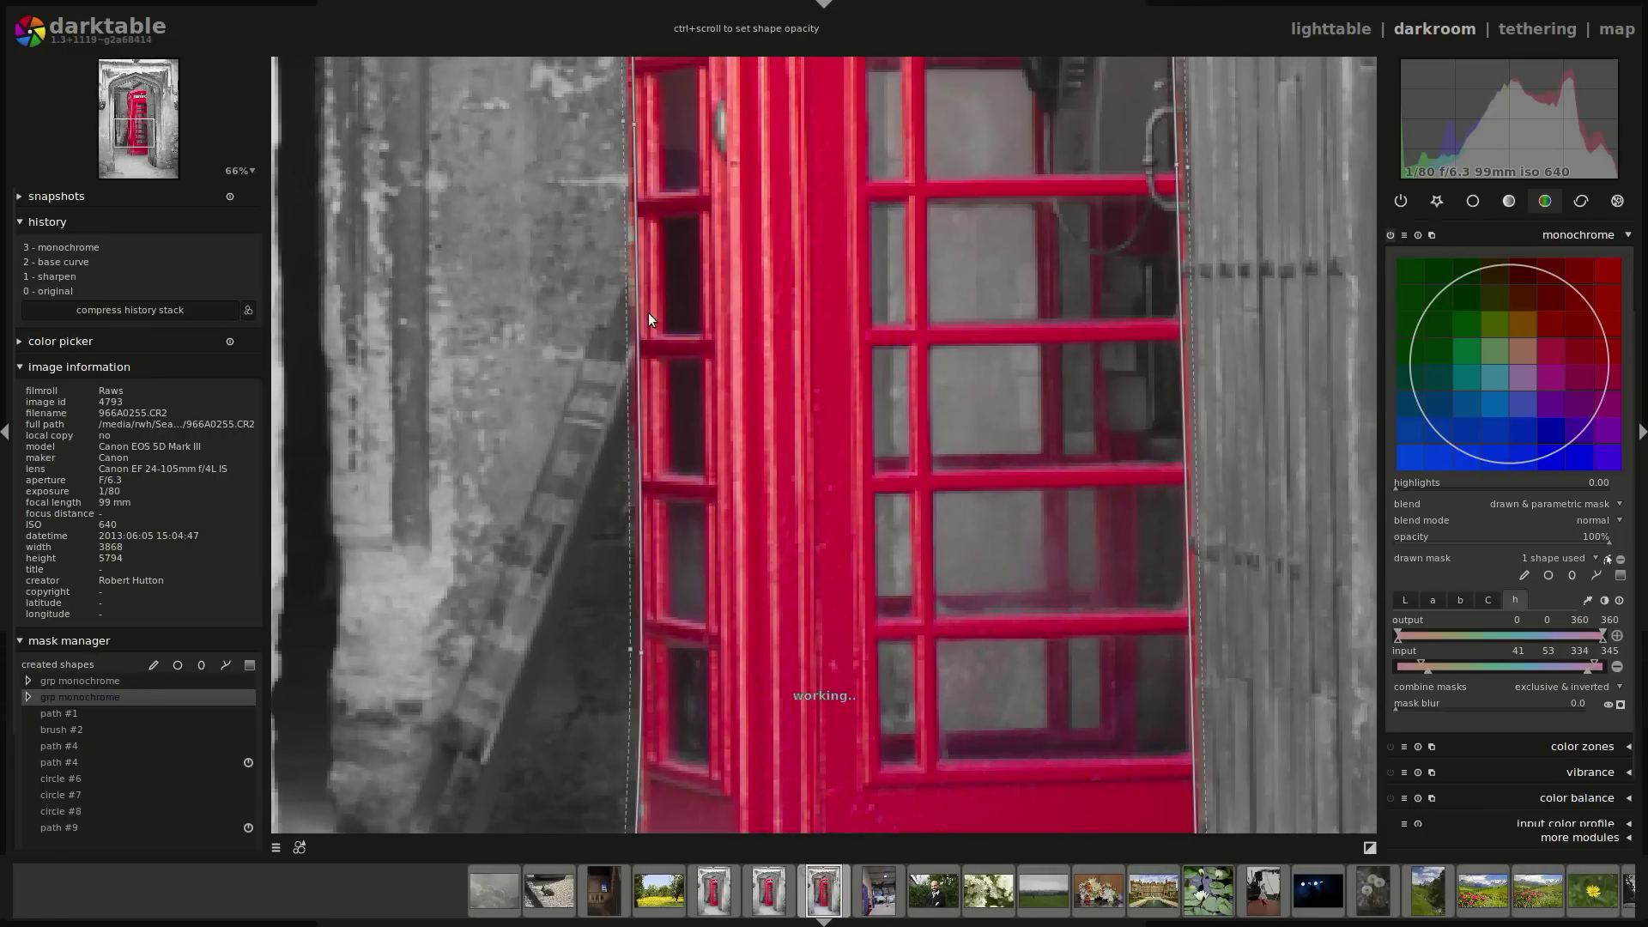
left_click_drag(628, 276, 608, 295)
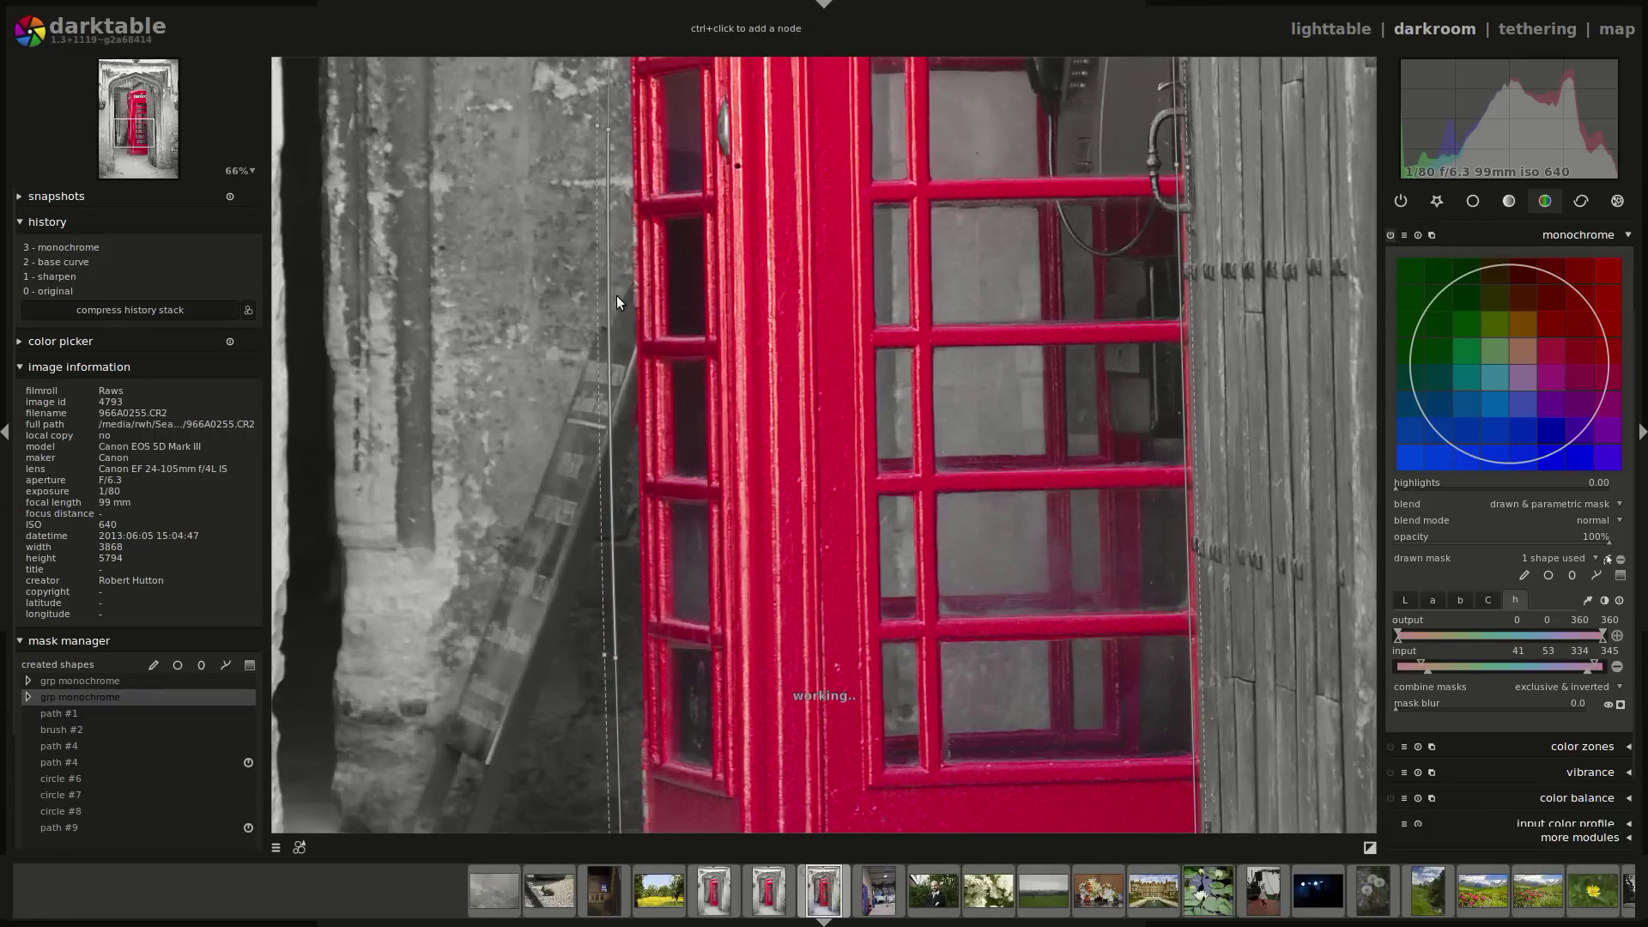
left_click_drag(604, 474, 640, 482)
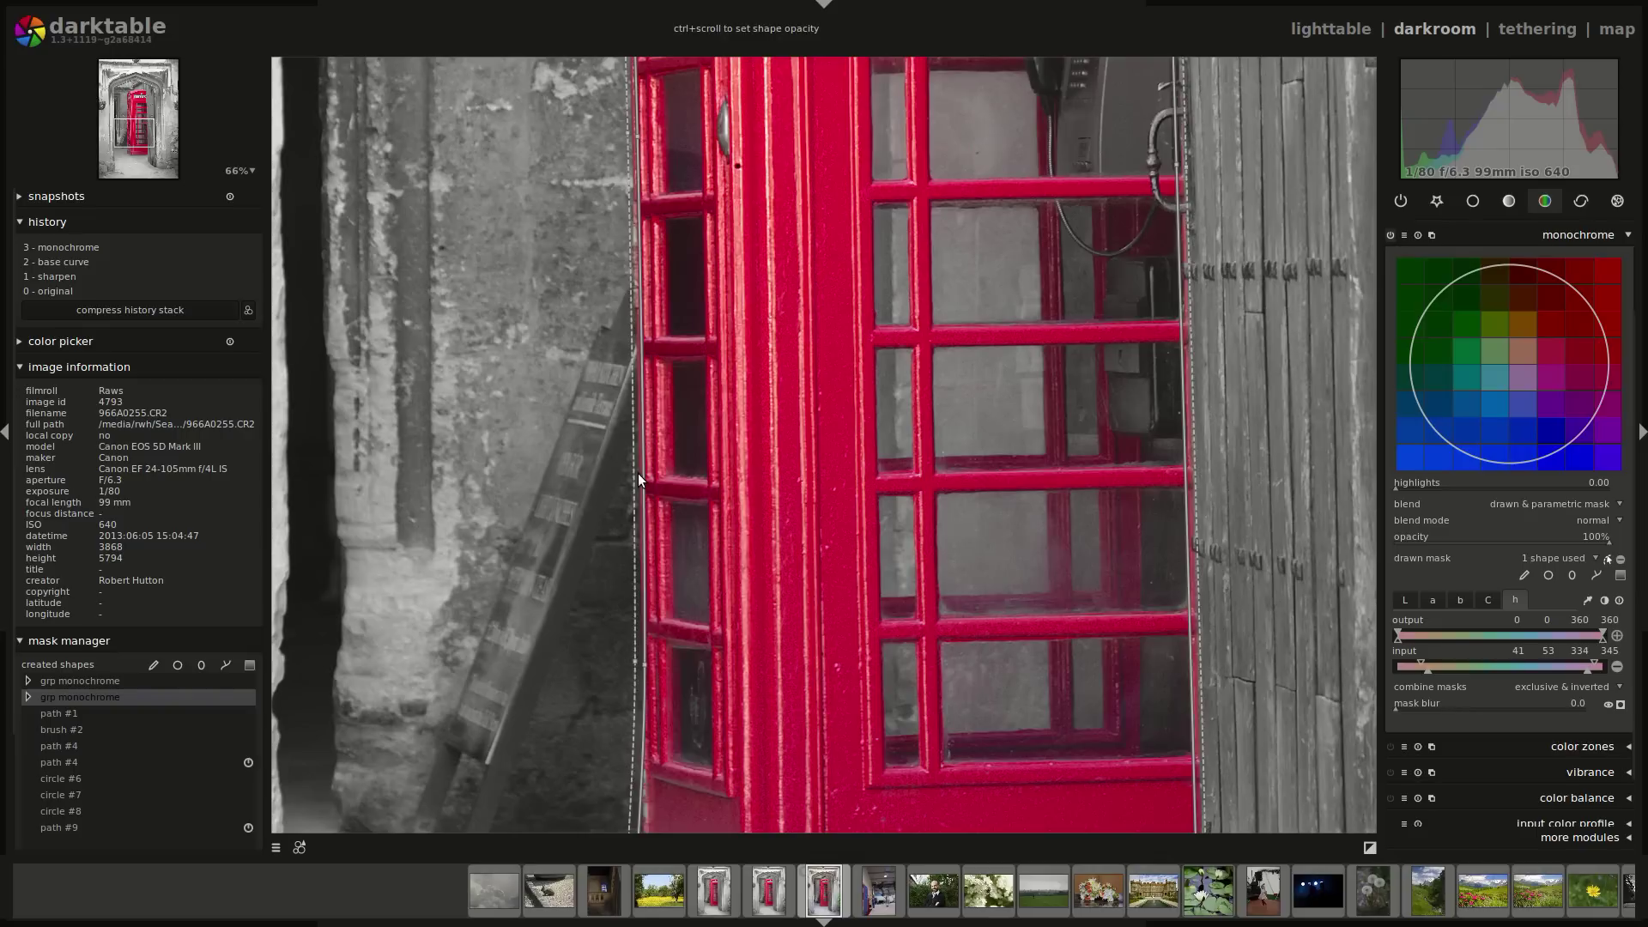
Adjust the path's feather width, leaving a narrow feathered border around the telephone box
scroll(631, 475, "up", 3)
scroll(632, 475, "up", 2)
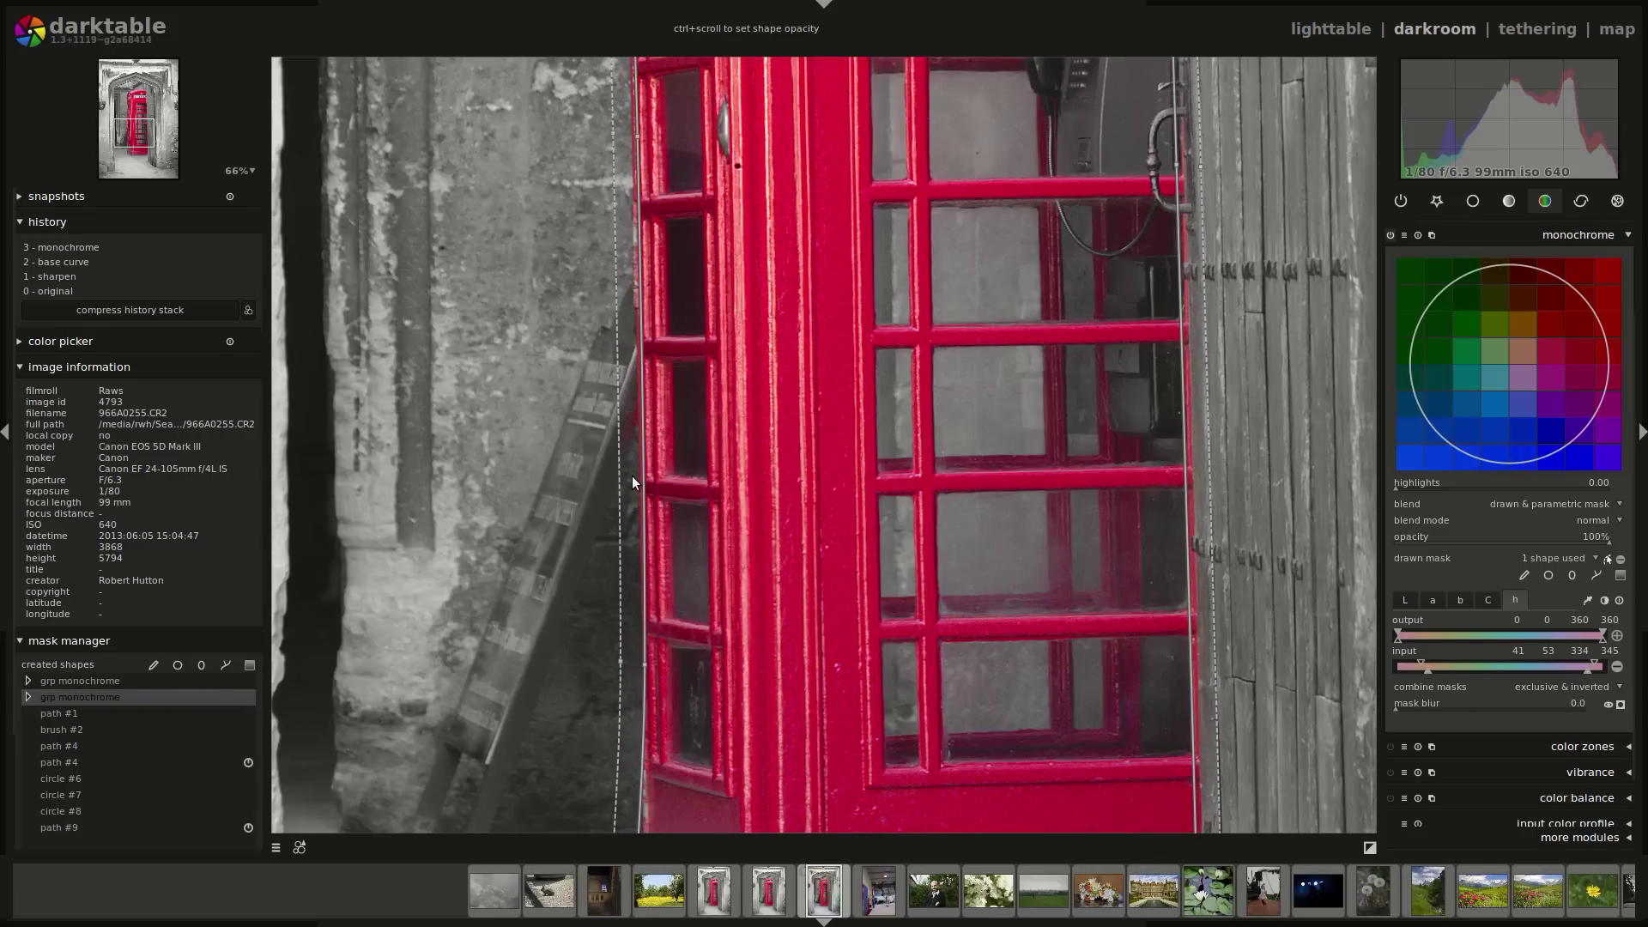
scroll(621, 438, "down", 2)
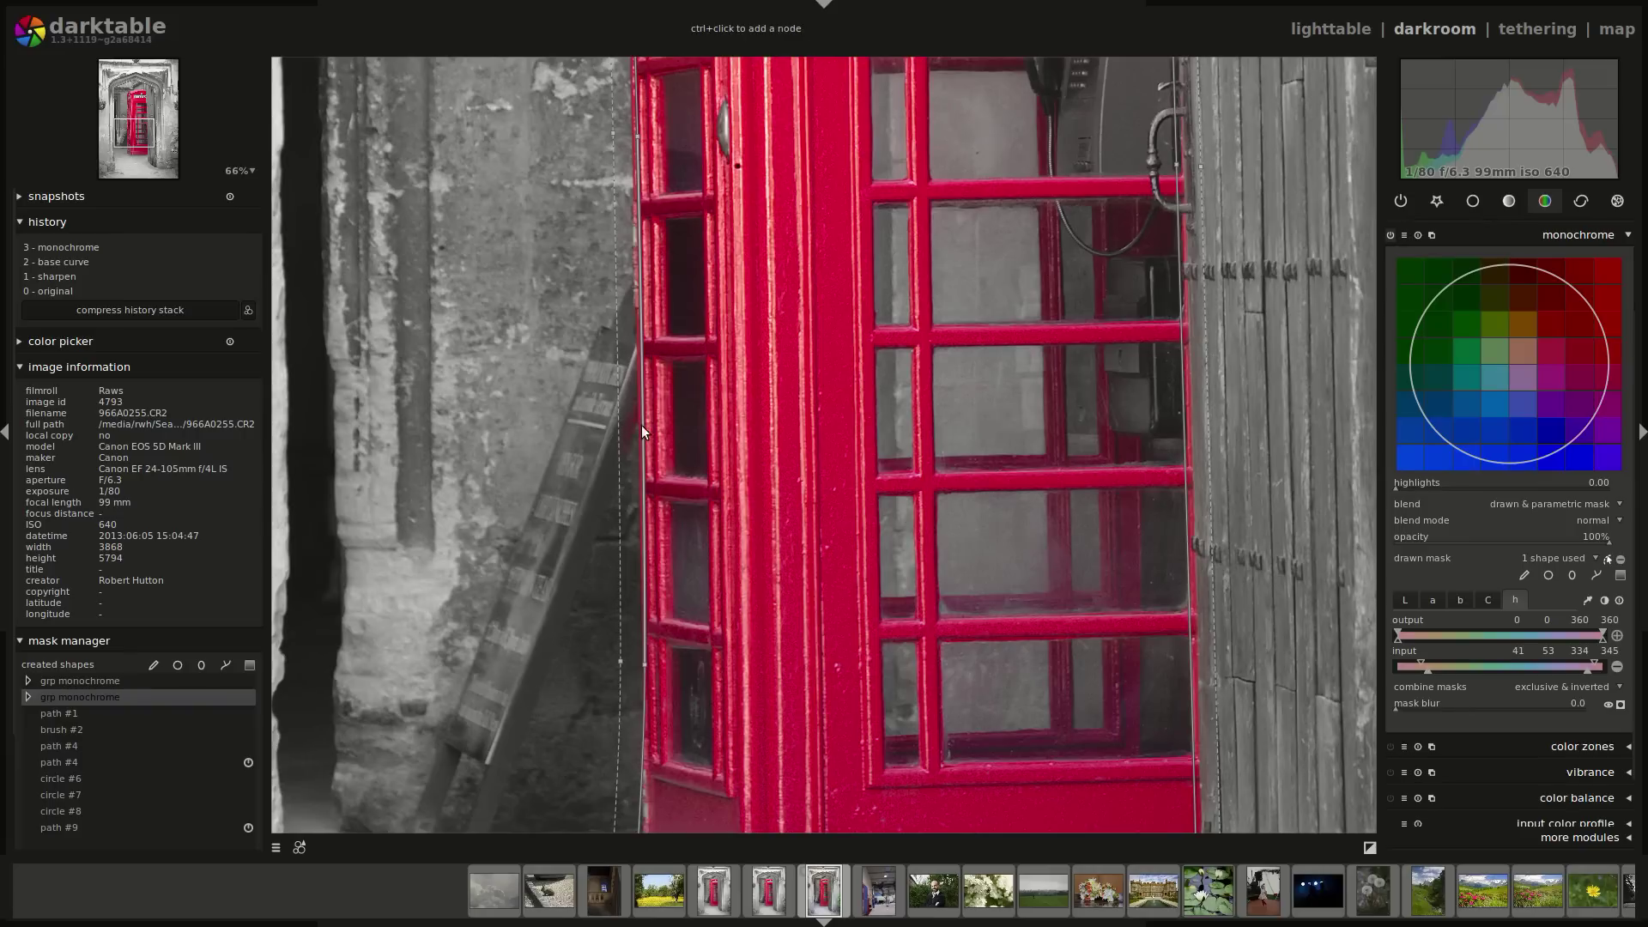
scroll(632, 455, "down", 4)
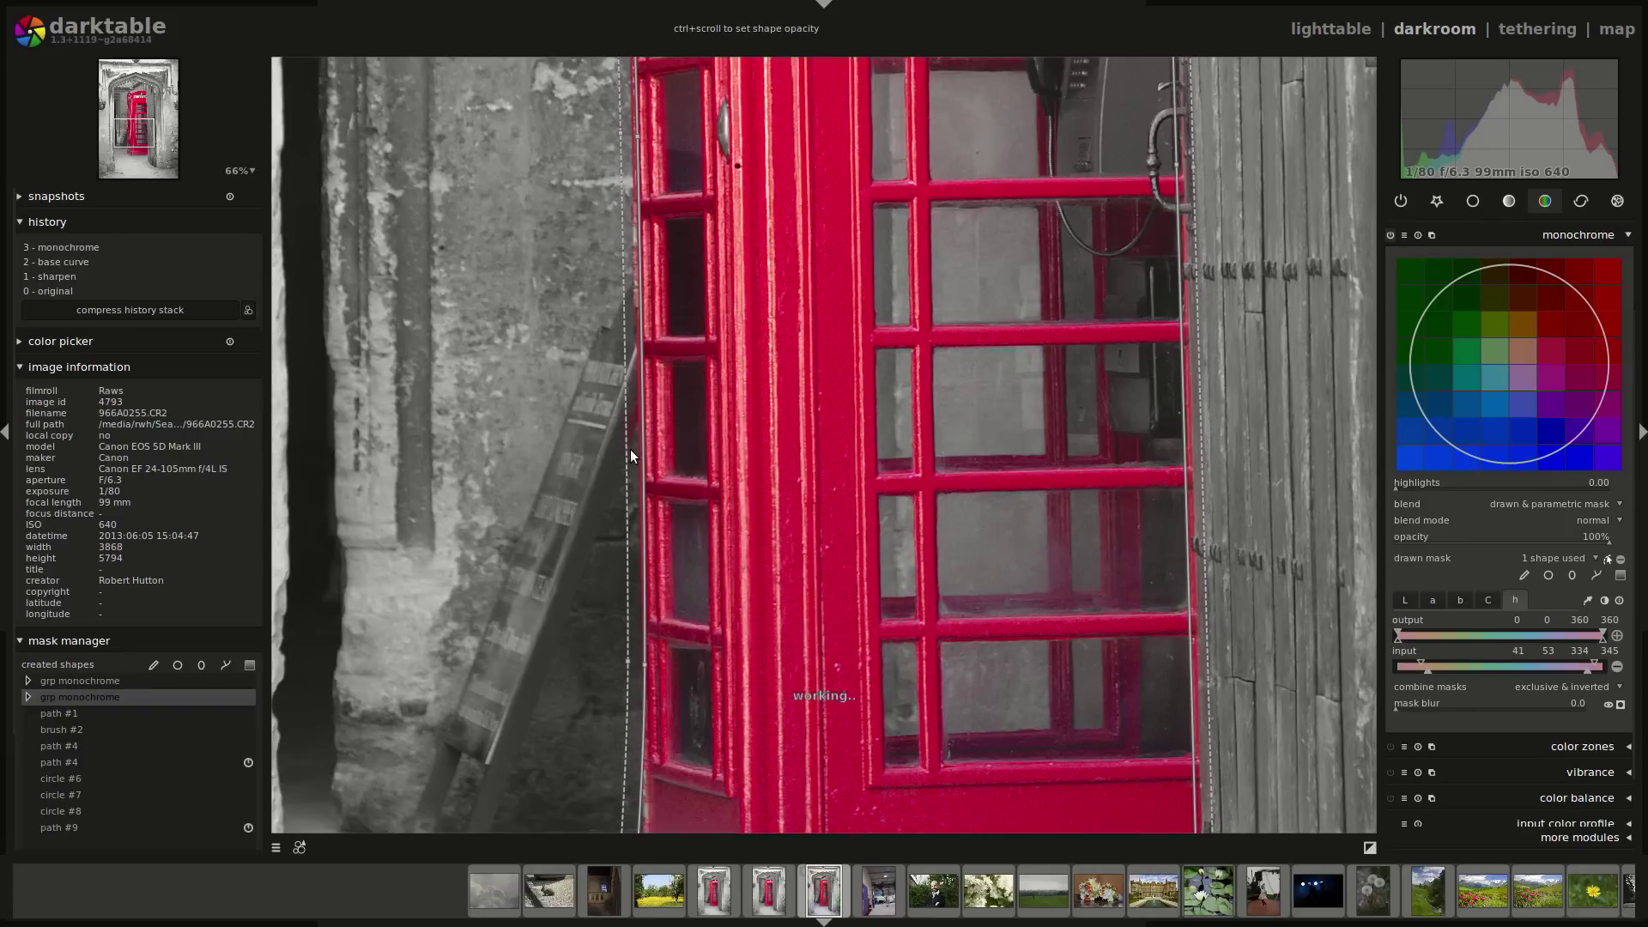
scroll(635, 459, "up", 2)
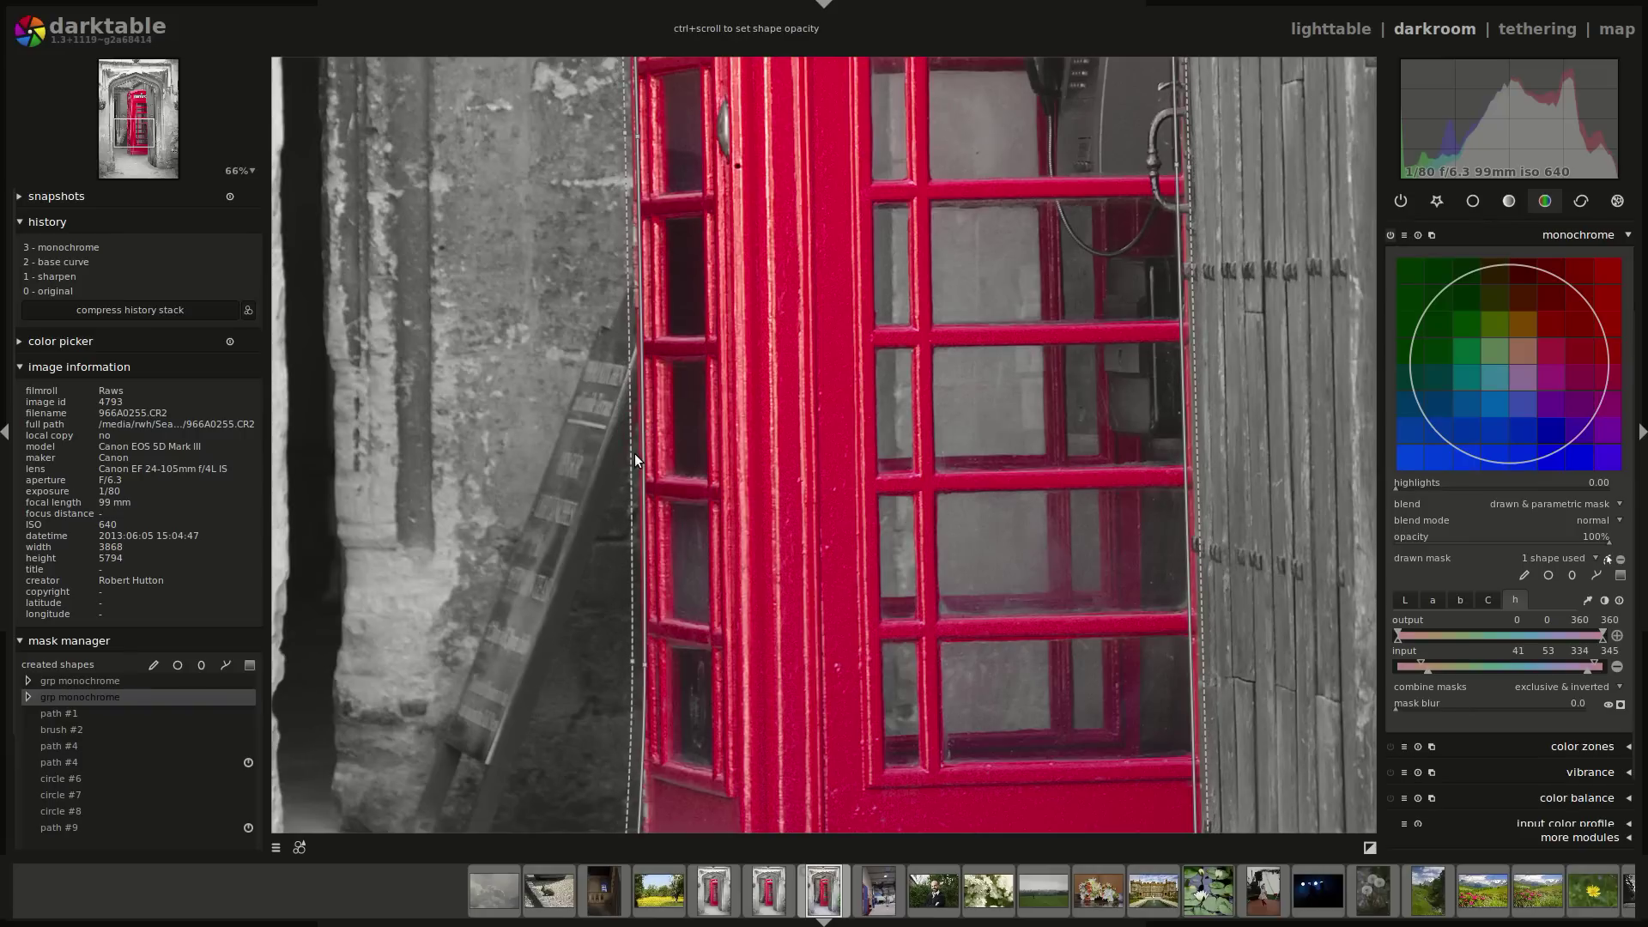
scroll(634, 457, "down", 1)
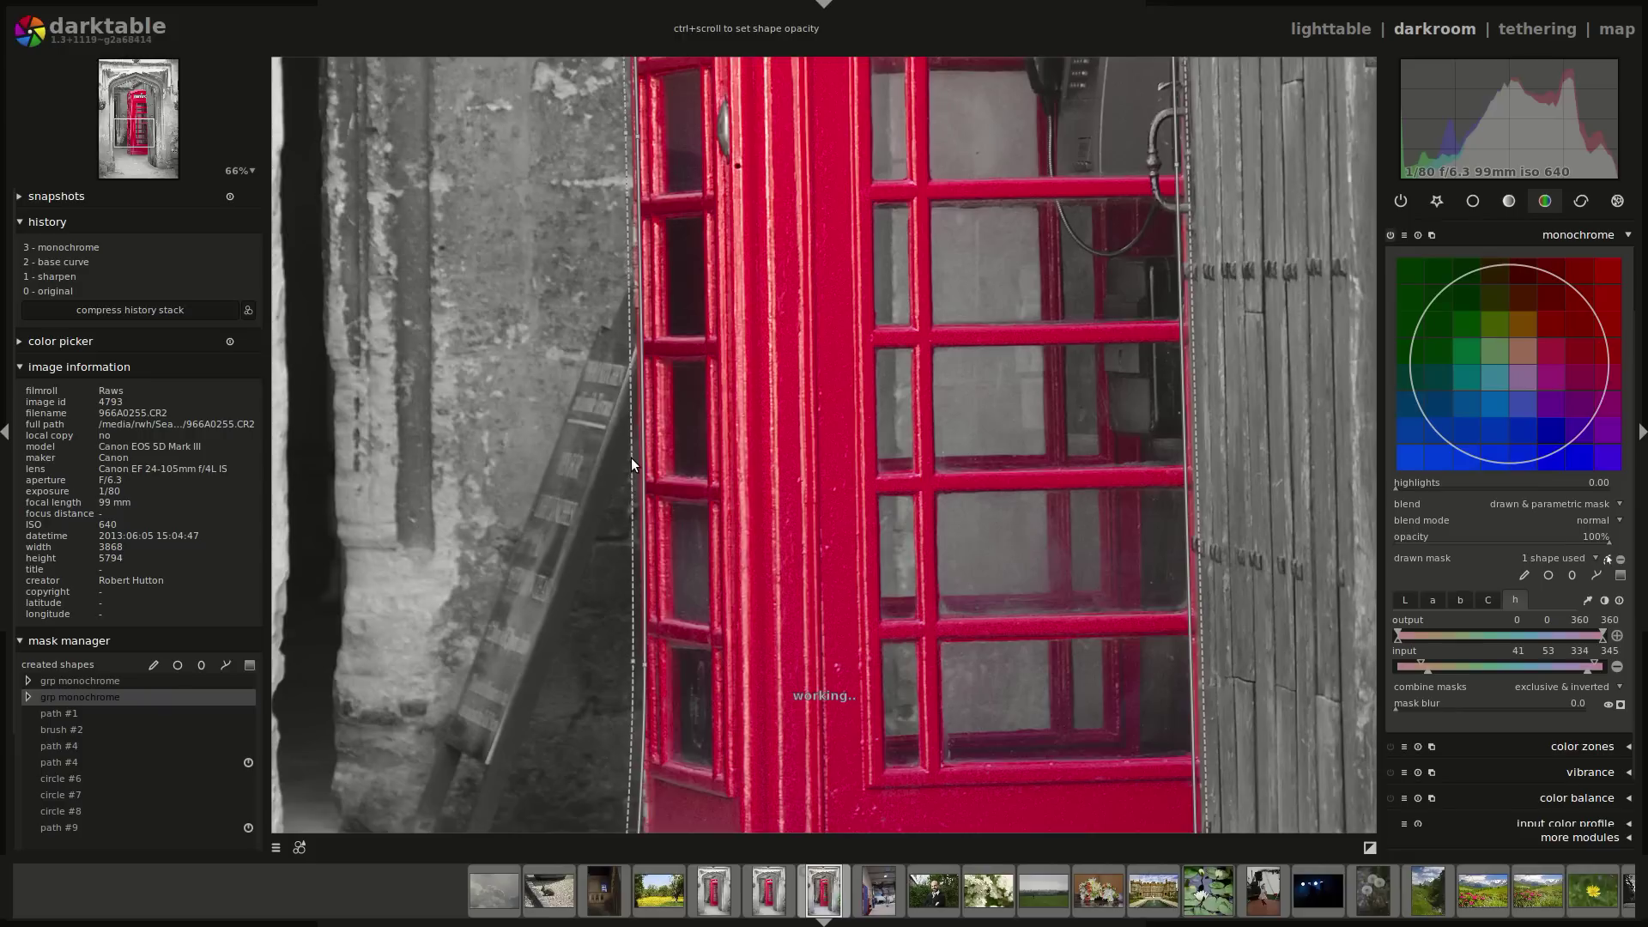
scroll(633, 457, "down", 2)
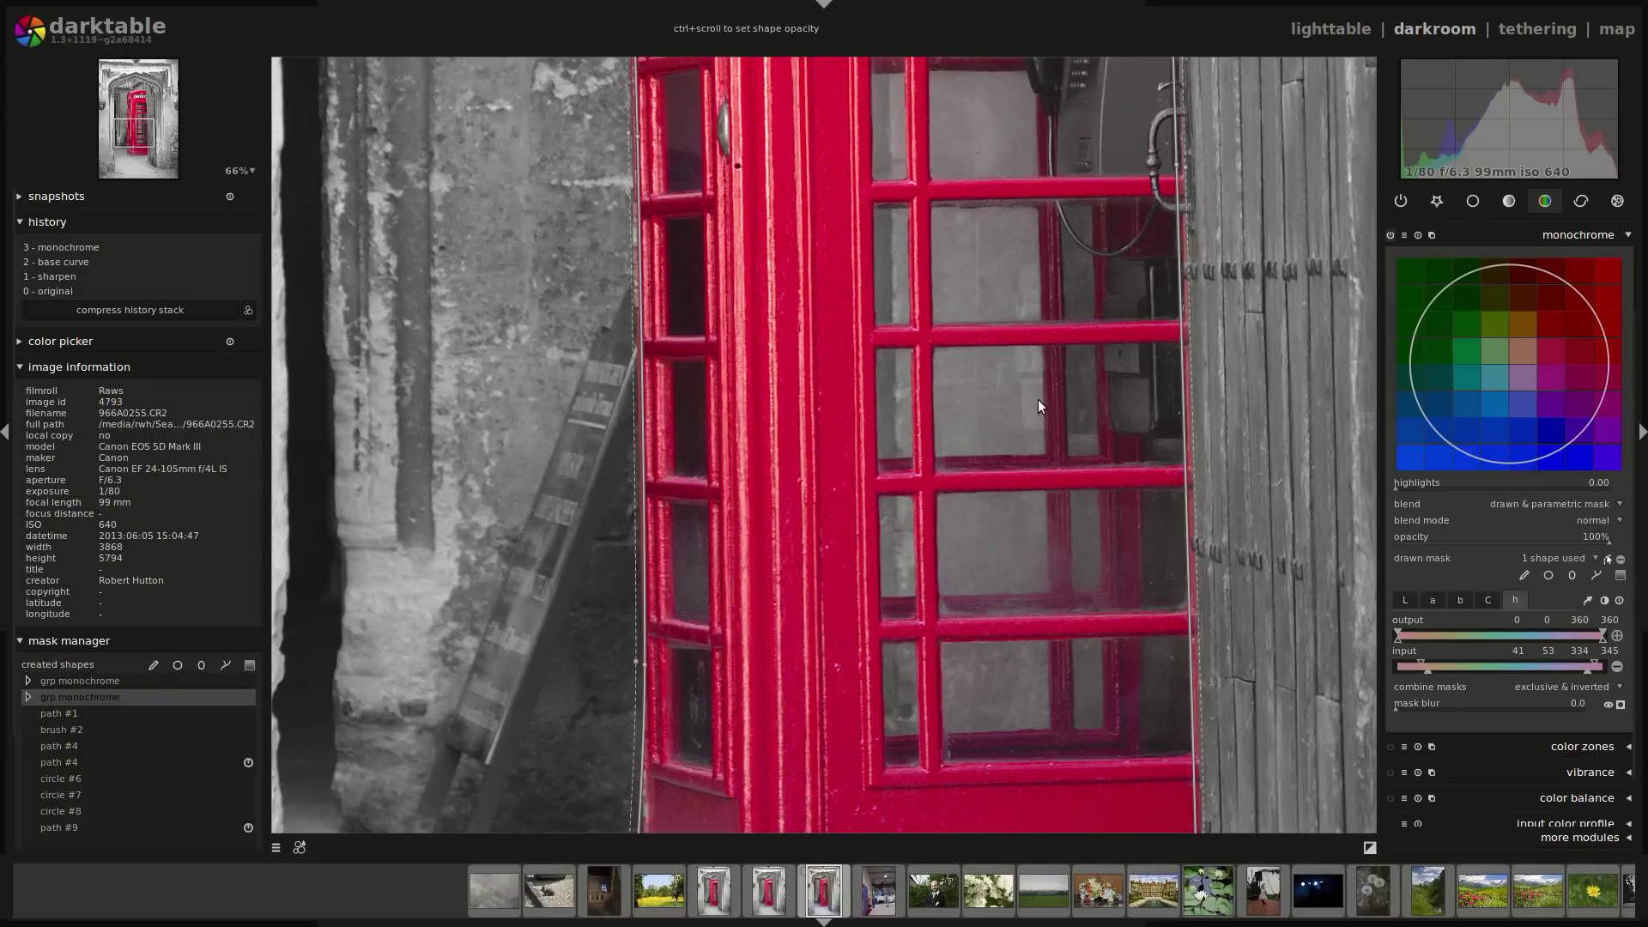
Try shifting the path segment beside the wooden gate outwards over the planks and return it to the box's edge
left_click_drag(1183, 335, 1245, 332)
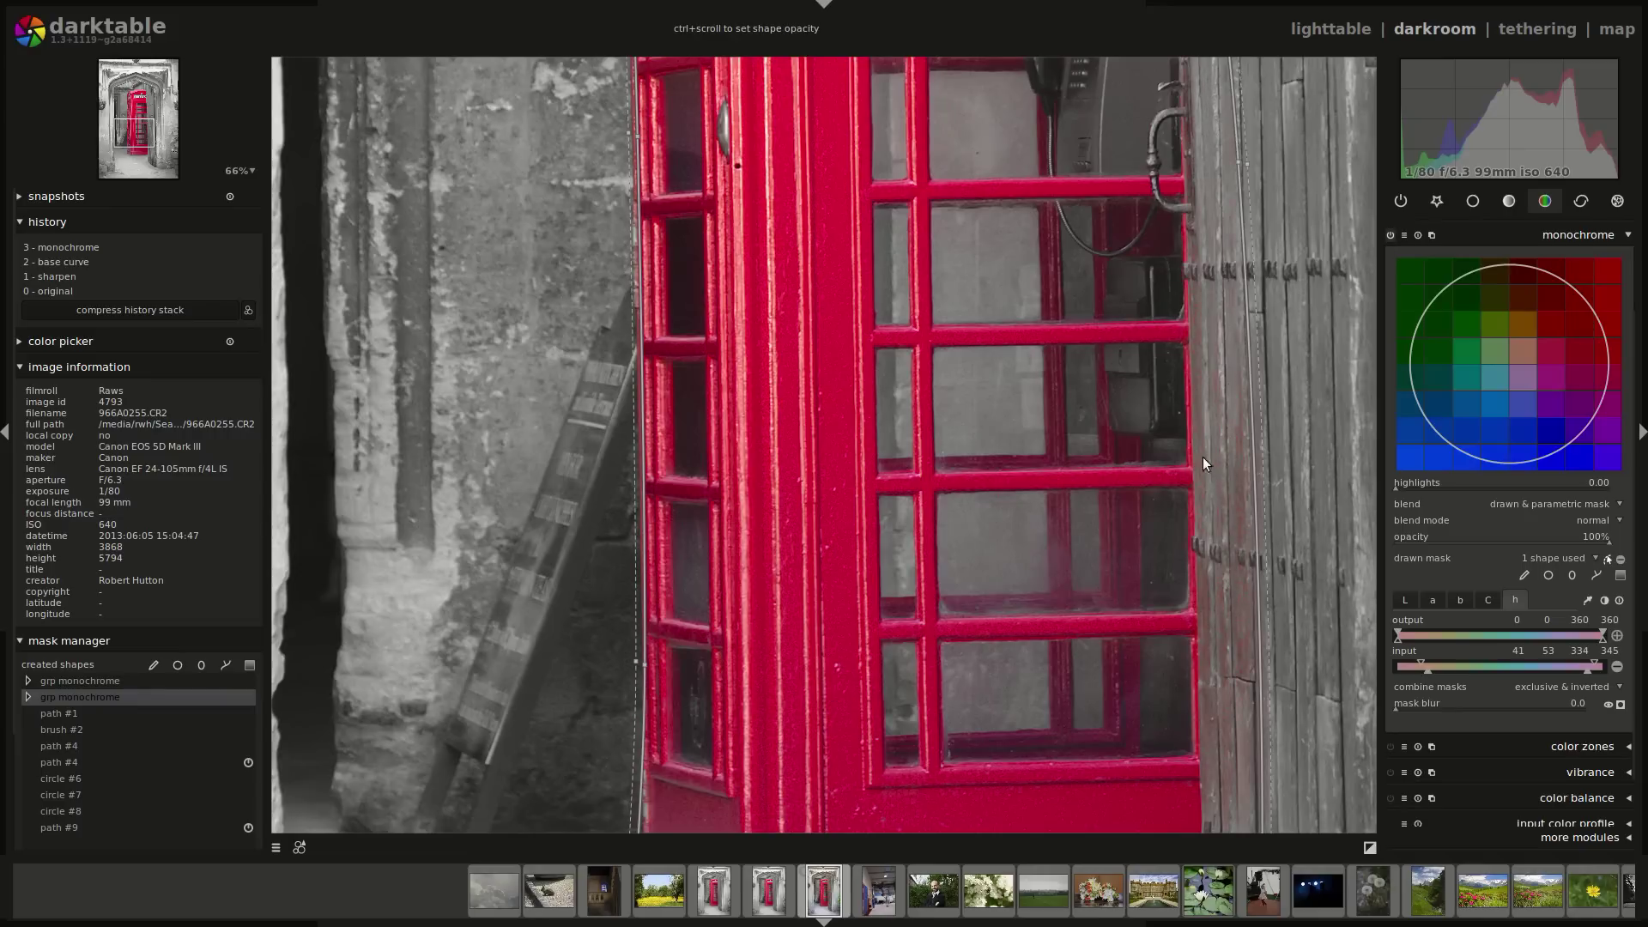
left_click_drag(1254, 455, 1196, 457)
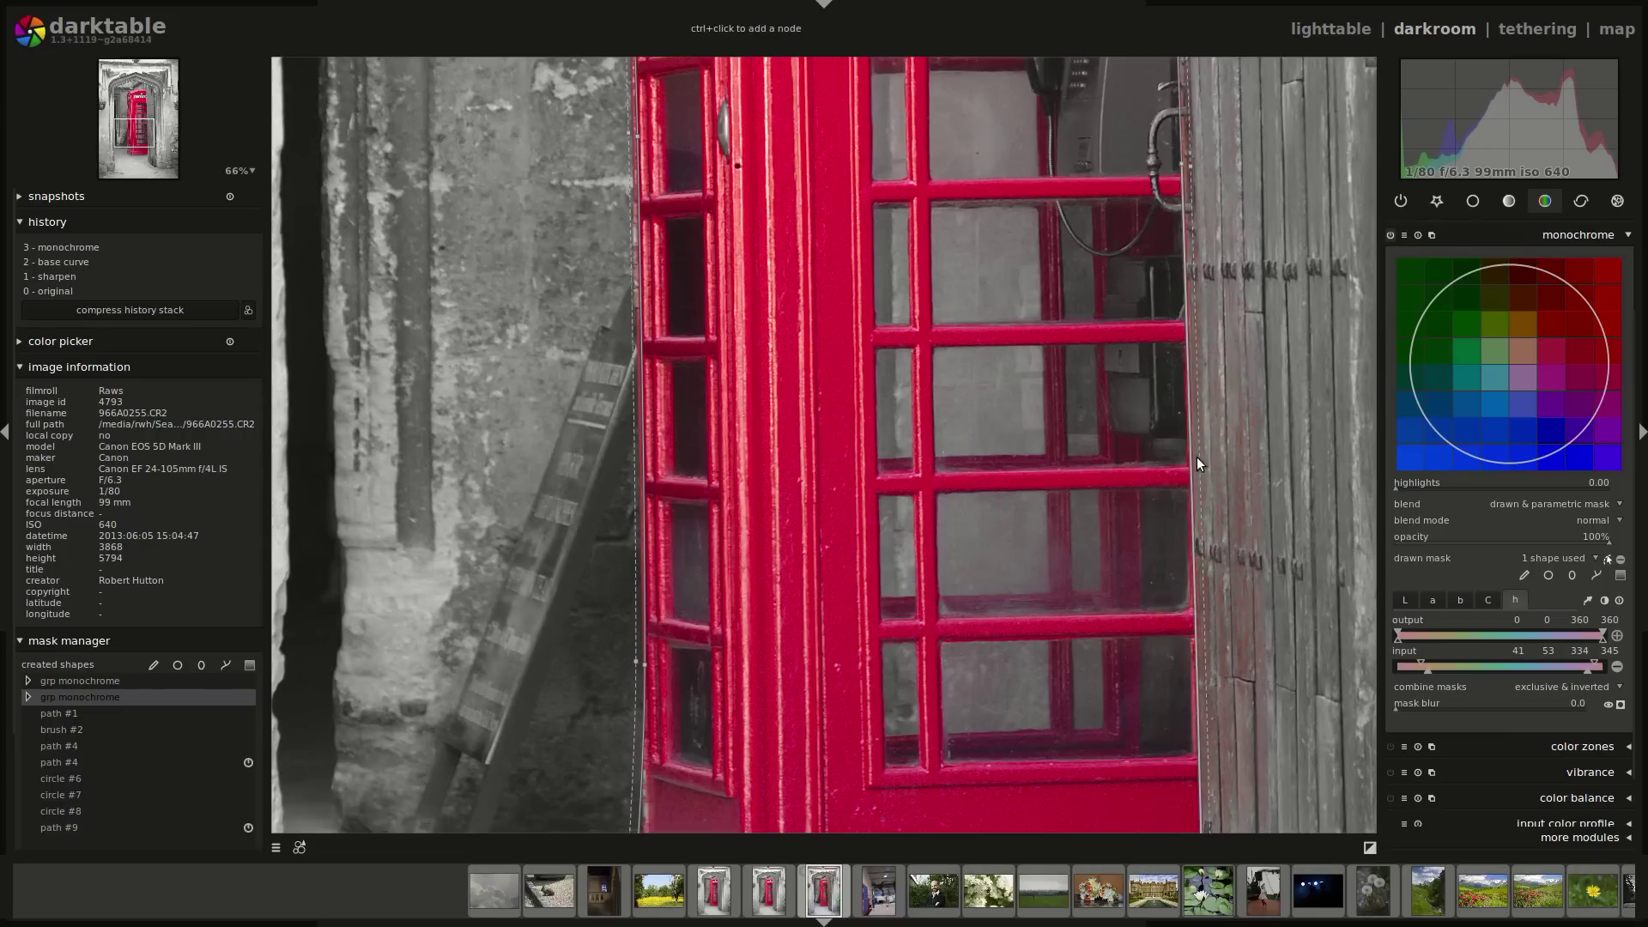
Add two nodes to the path beside the small side TELEPHONE sign, fit them to the box's outline and adjust the feather there
left_click_drag(1251, 165, 1244, 471)
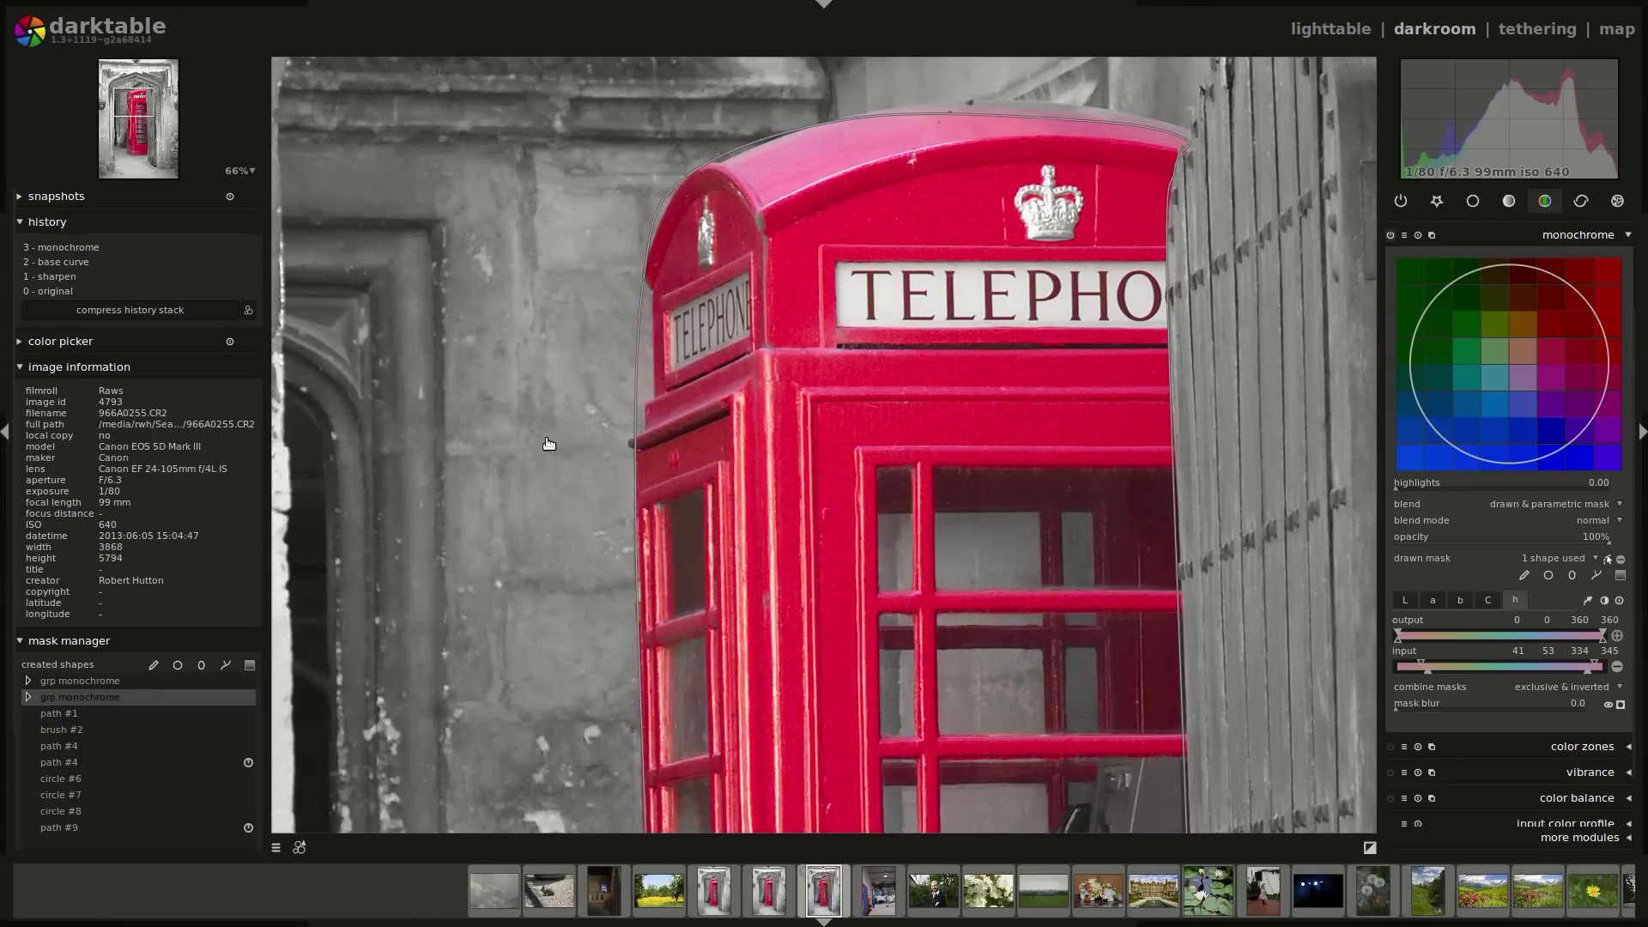
mouse_move(629, 419)
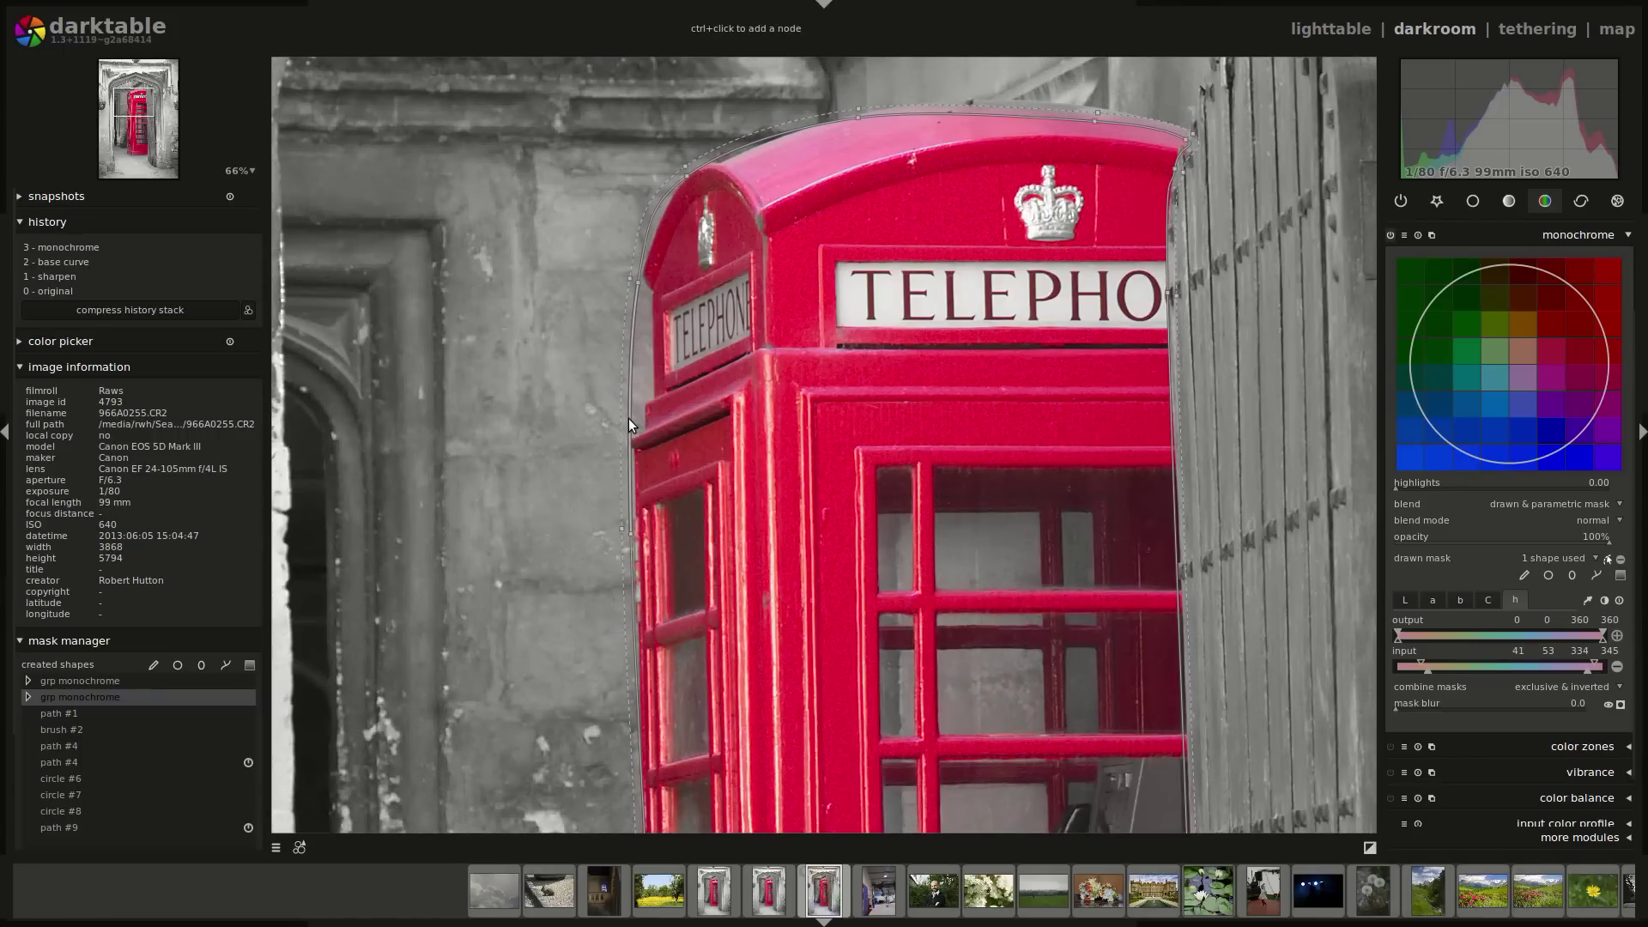
left_click(635, 312, "ctrl")
left_click_drag(635, 312, 649, 318)
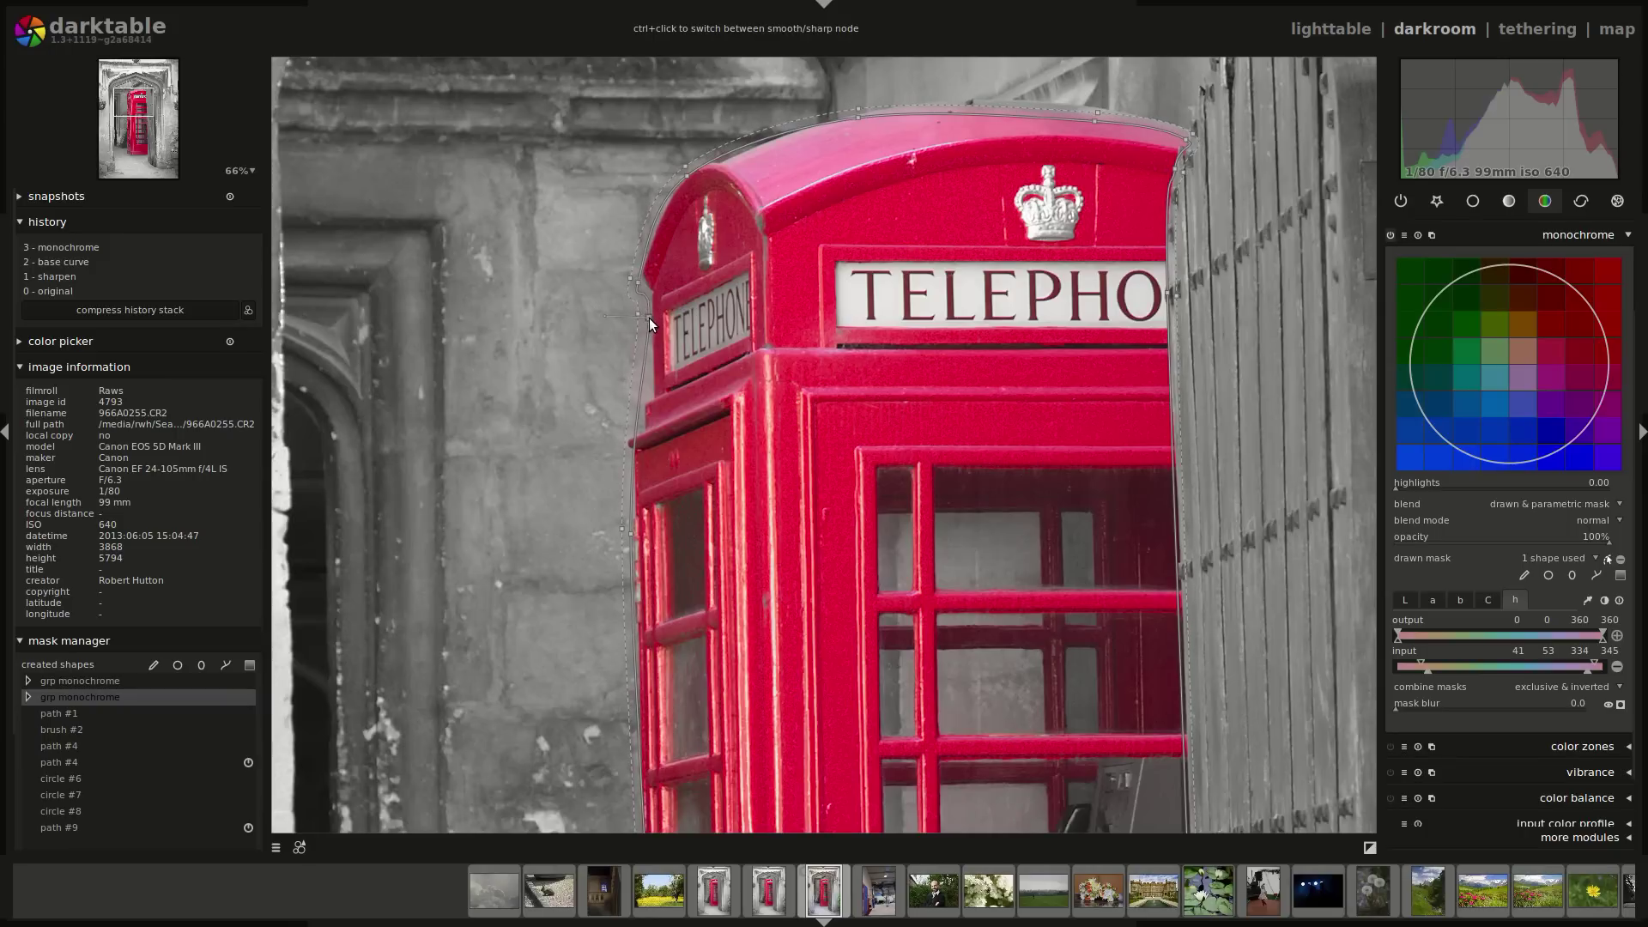
left_click(647, 398, "ctrl")
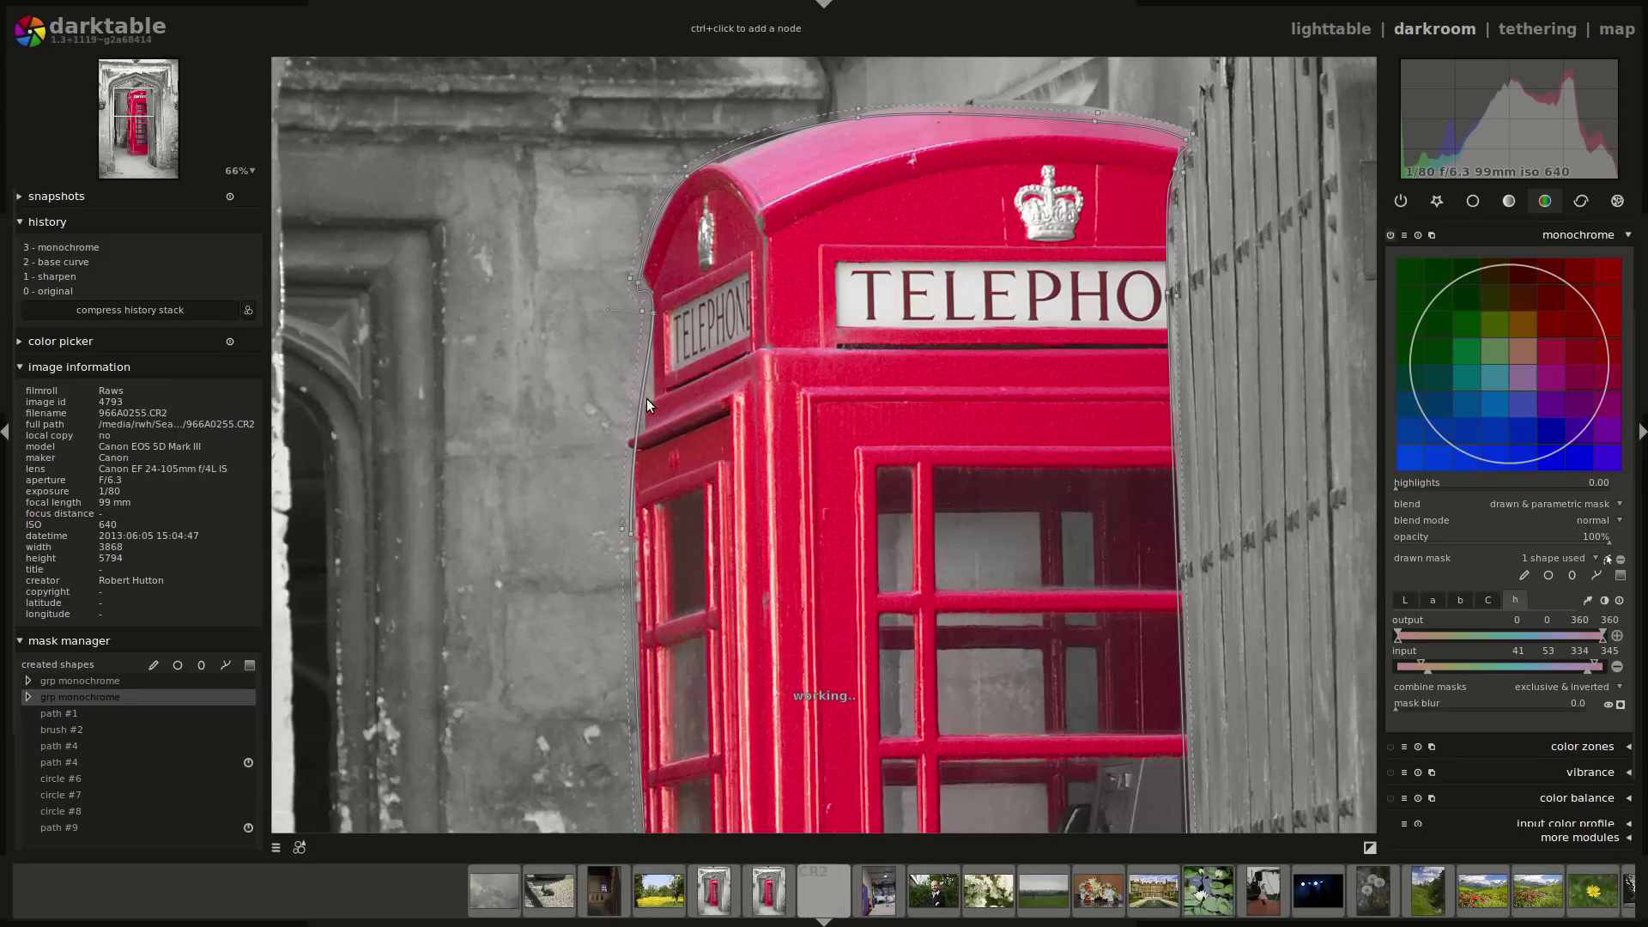
left_click_drag(640, 402, 645, 402)
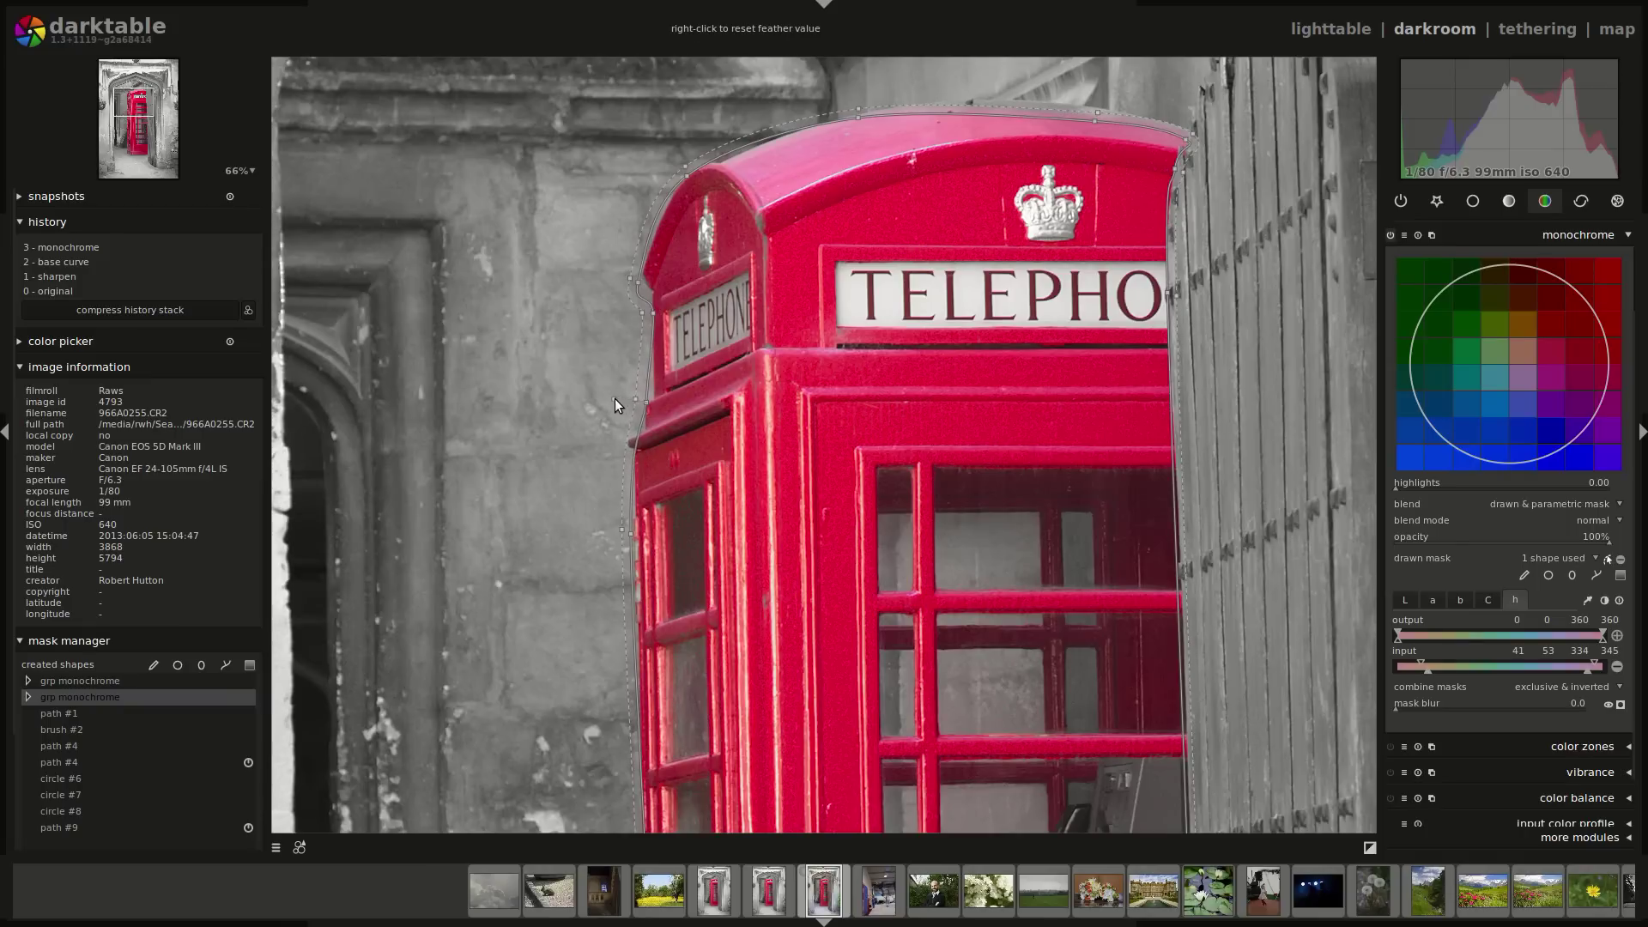
left_click_drag(646, 400, 598, 385)
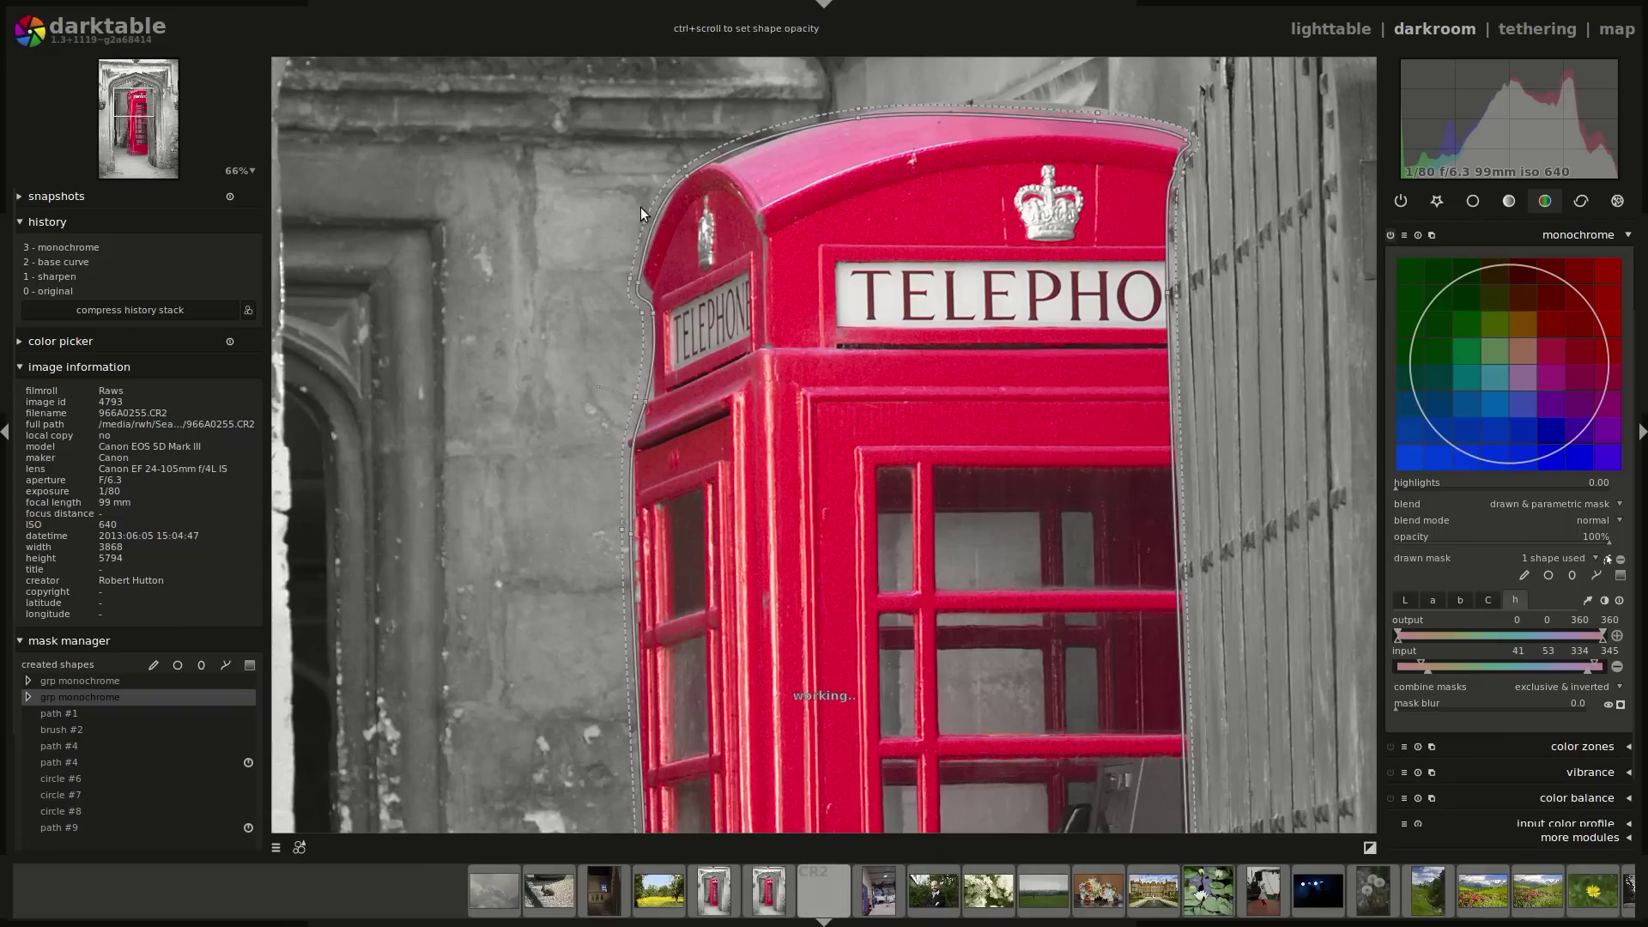
Raise the path segment above the crown to follow the top of the telephone box's roof
left_click_drag(1011, 116, 1024, 105)
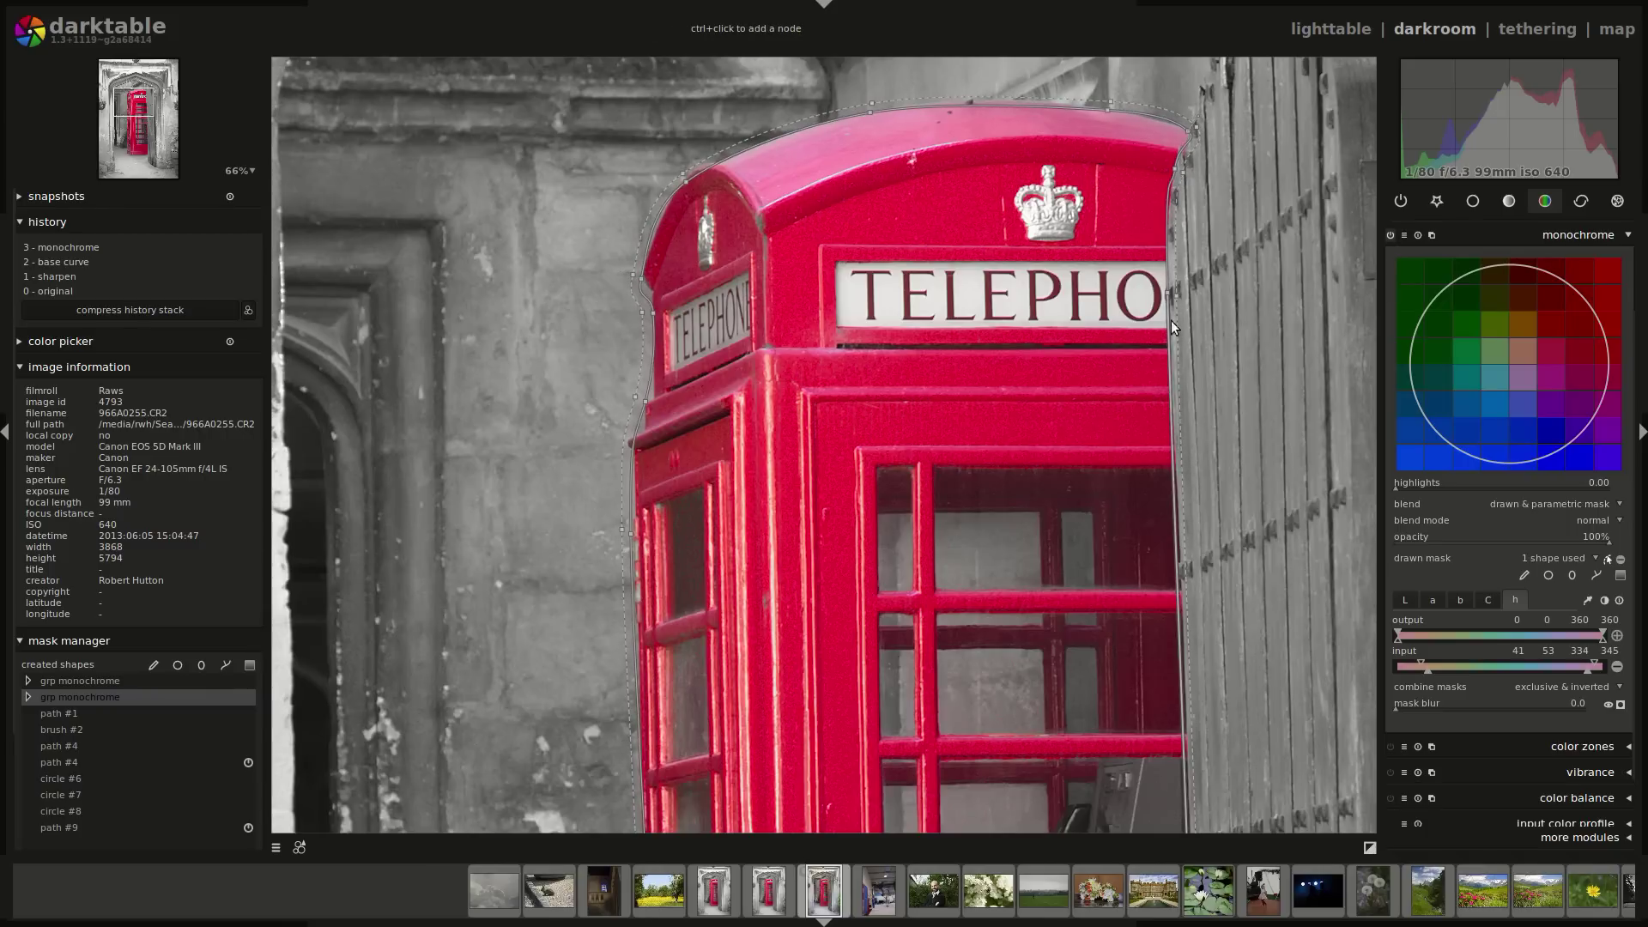
scroll(1300, 649, "down", 3)
left_click_drag(1241, 639, 1141, 584)
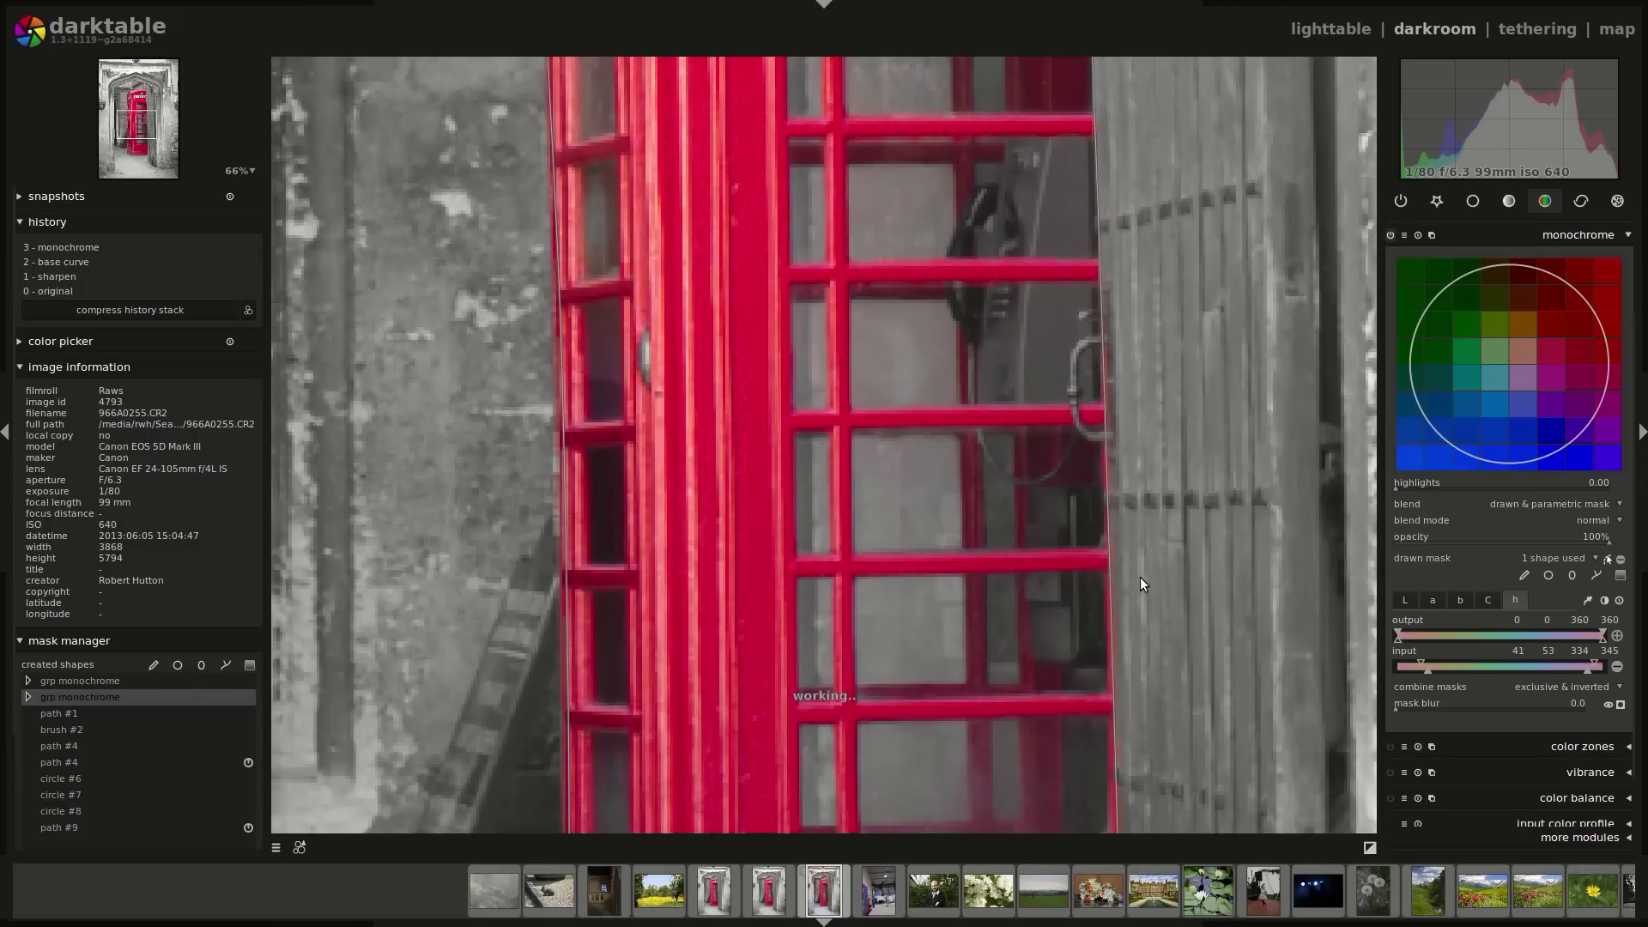
Lower the exposure of the whole photo to -1.58 EV
left_click_drag(1181, 707, 1150, 402)
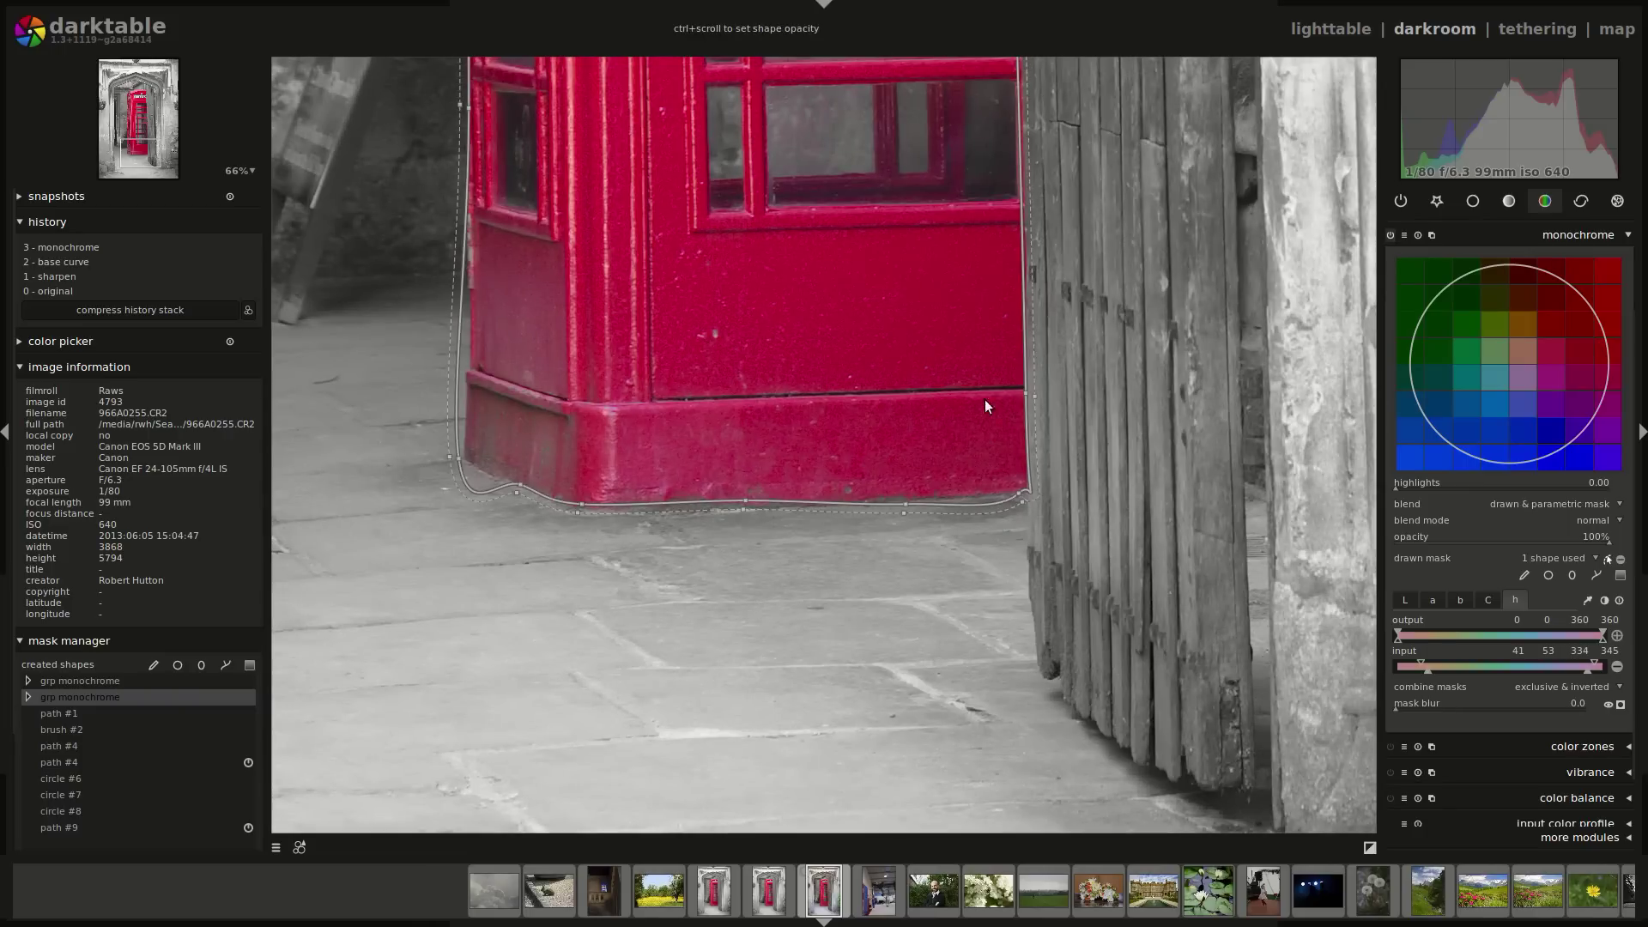
scroll(563, 598, "down", 3)
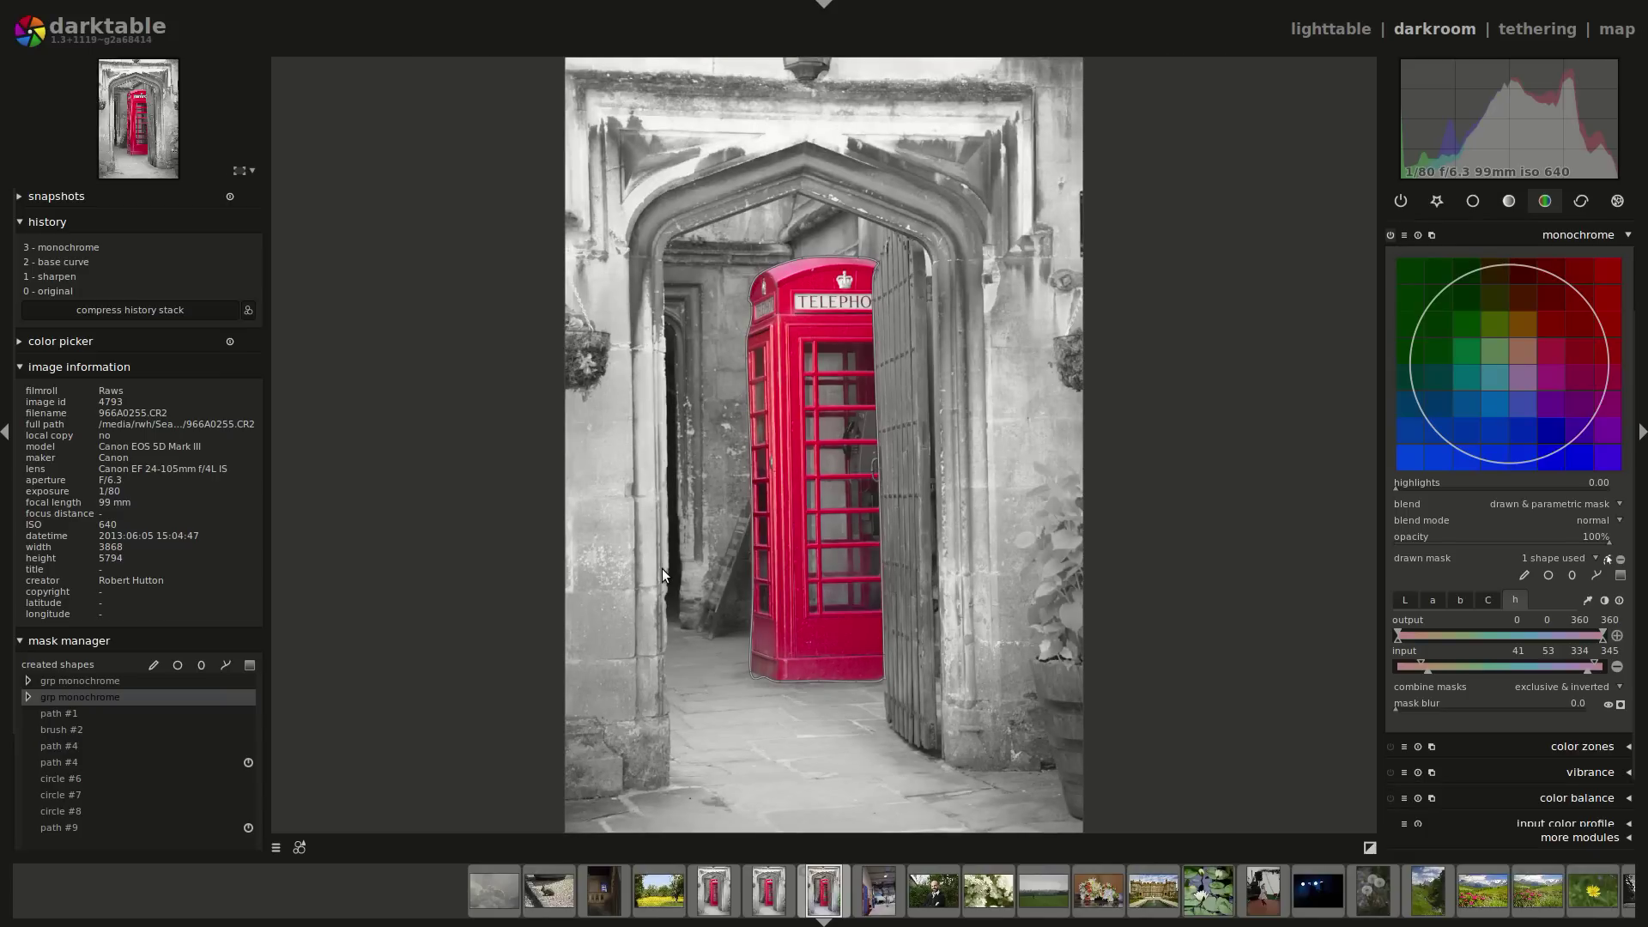
left_click(1594, 233)
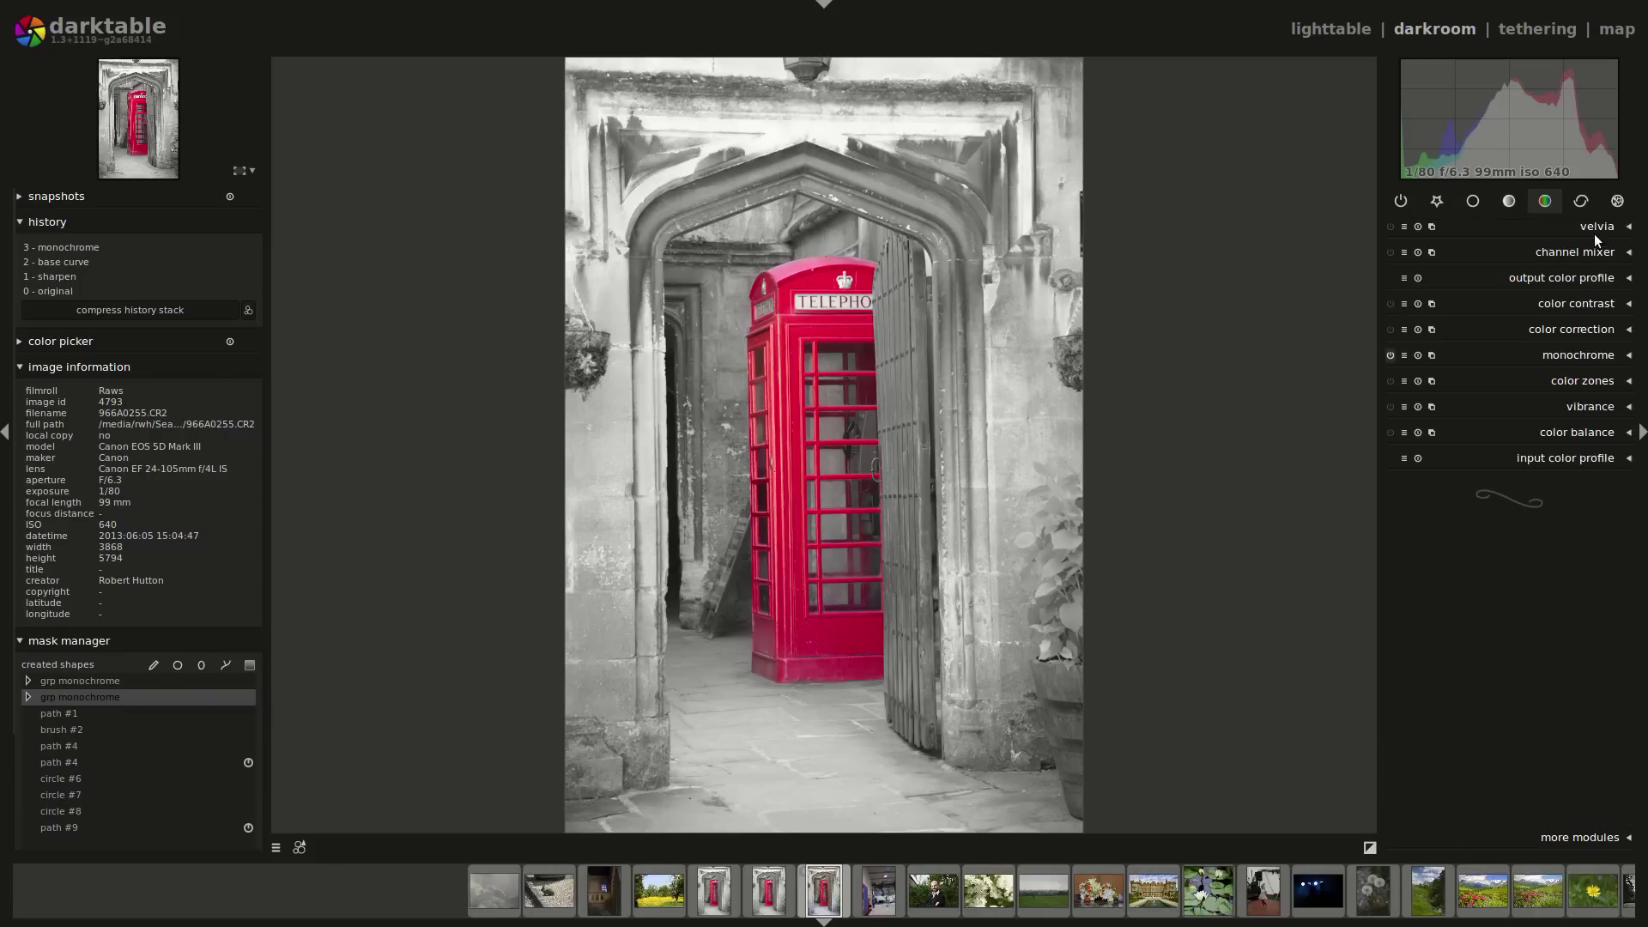
left_click(1471, 203)
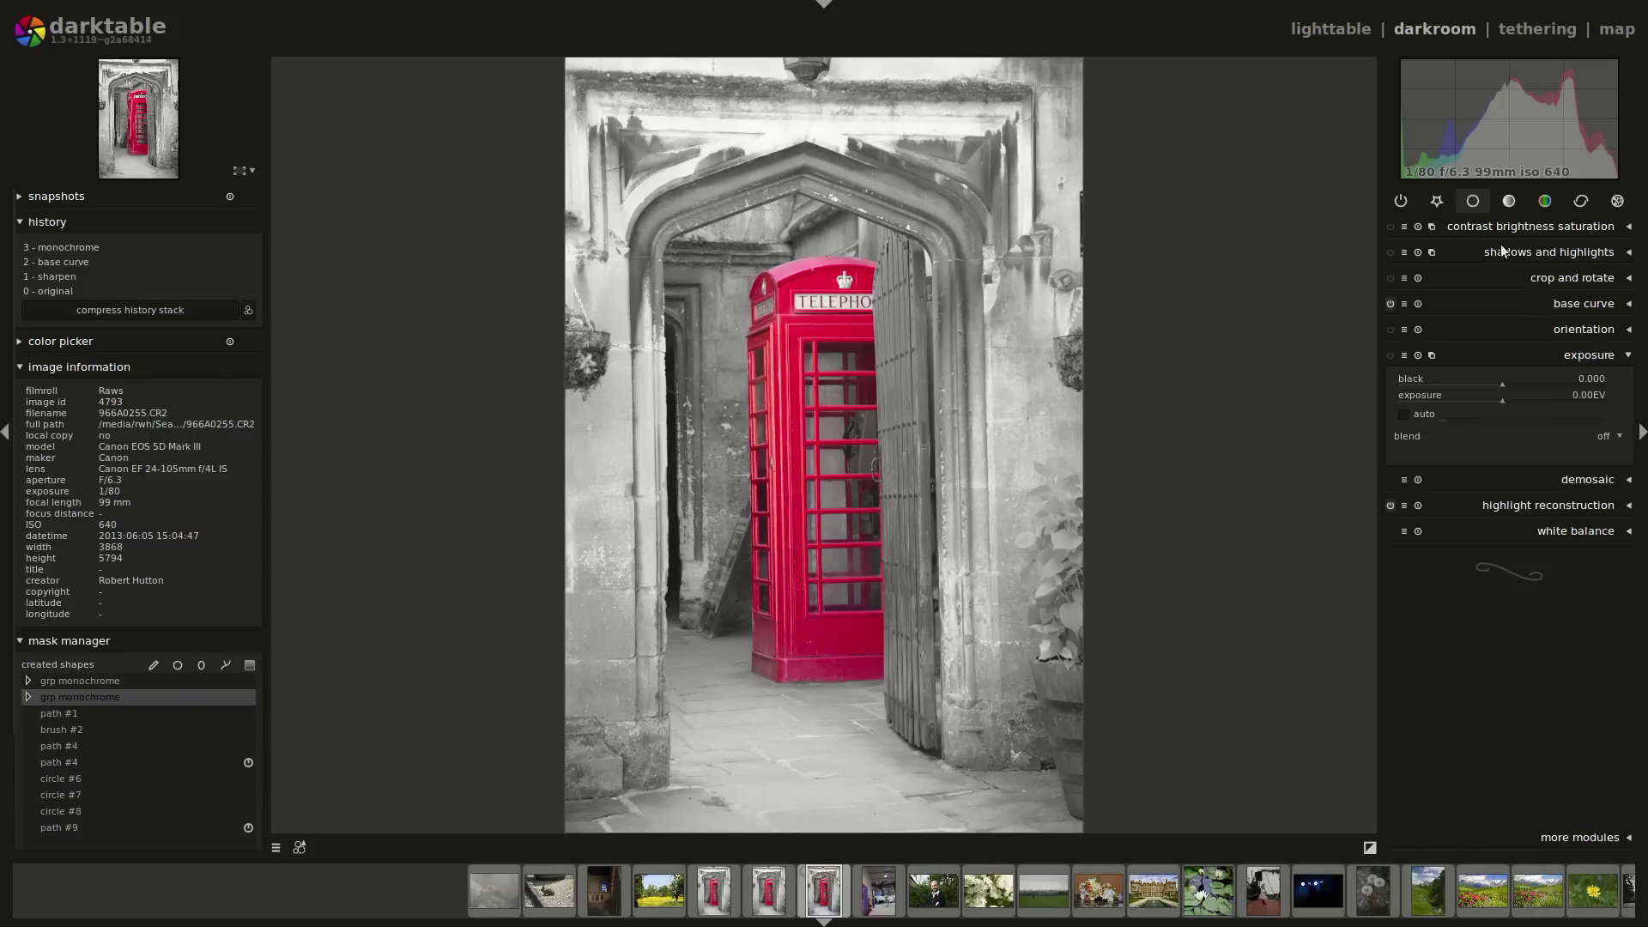
left_click_drag(1482, 409, 1504, 409)
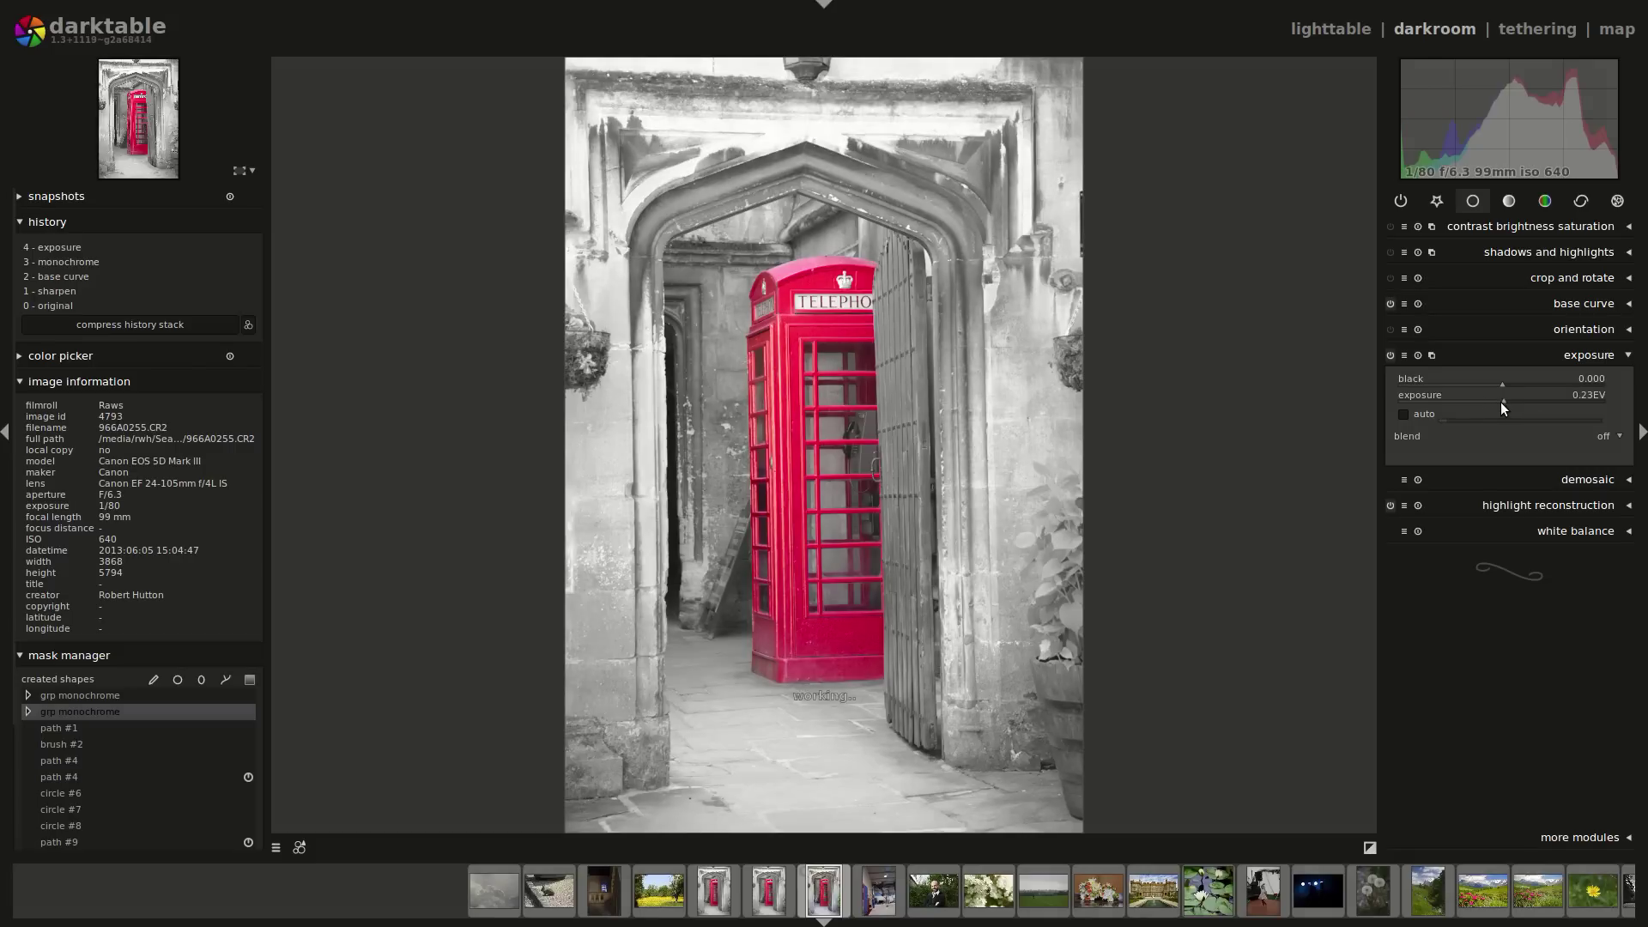
scroll(1501, 402, "down", 18)
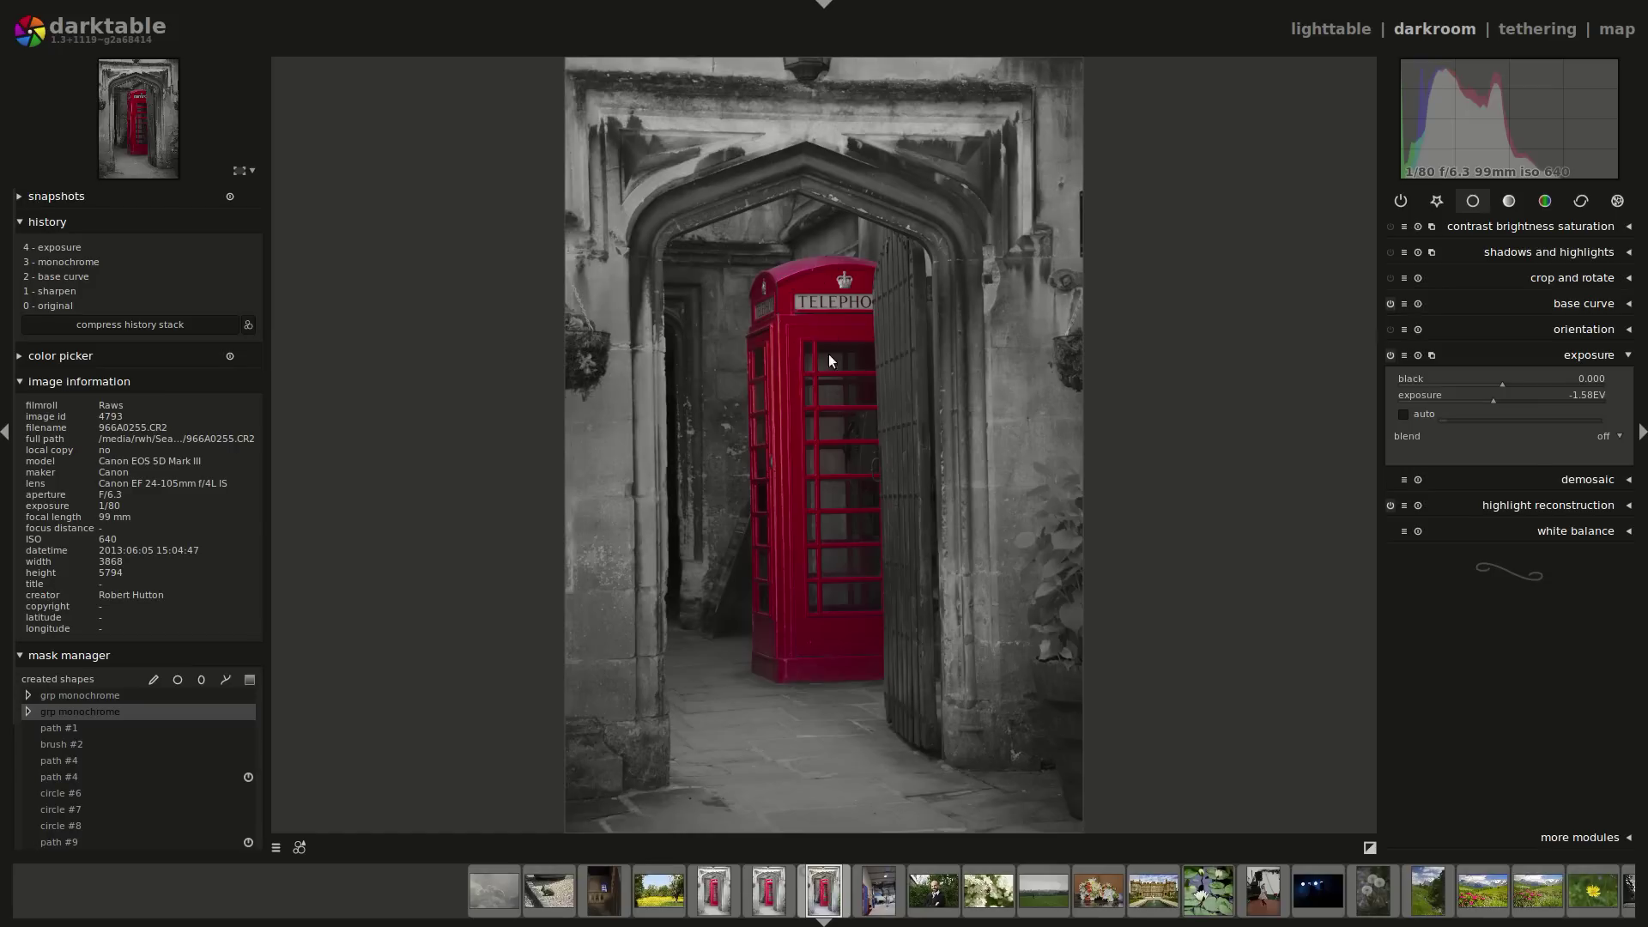
Blend the exposure change through a drawn mask reusing the telephone box's monochrome shape group, invert its polarity and hide the outline
left_click(1602, 437)
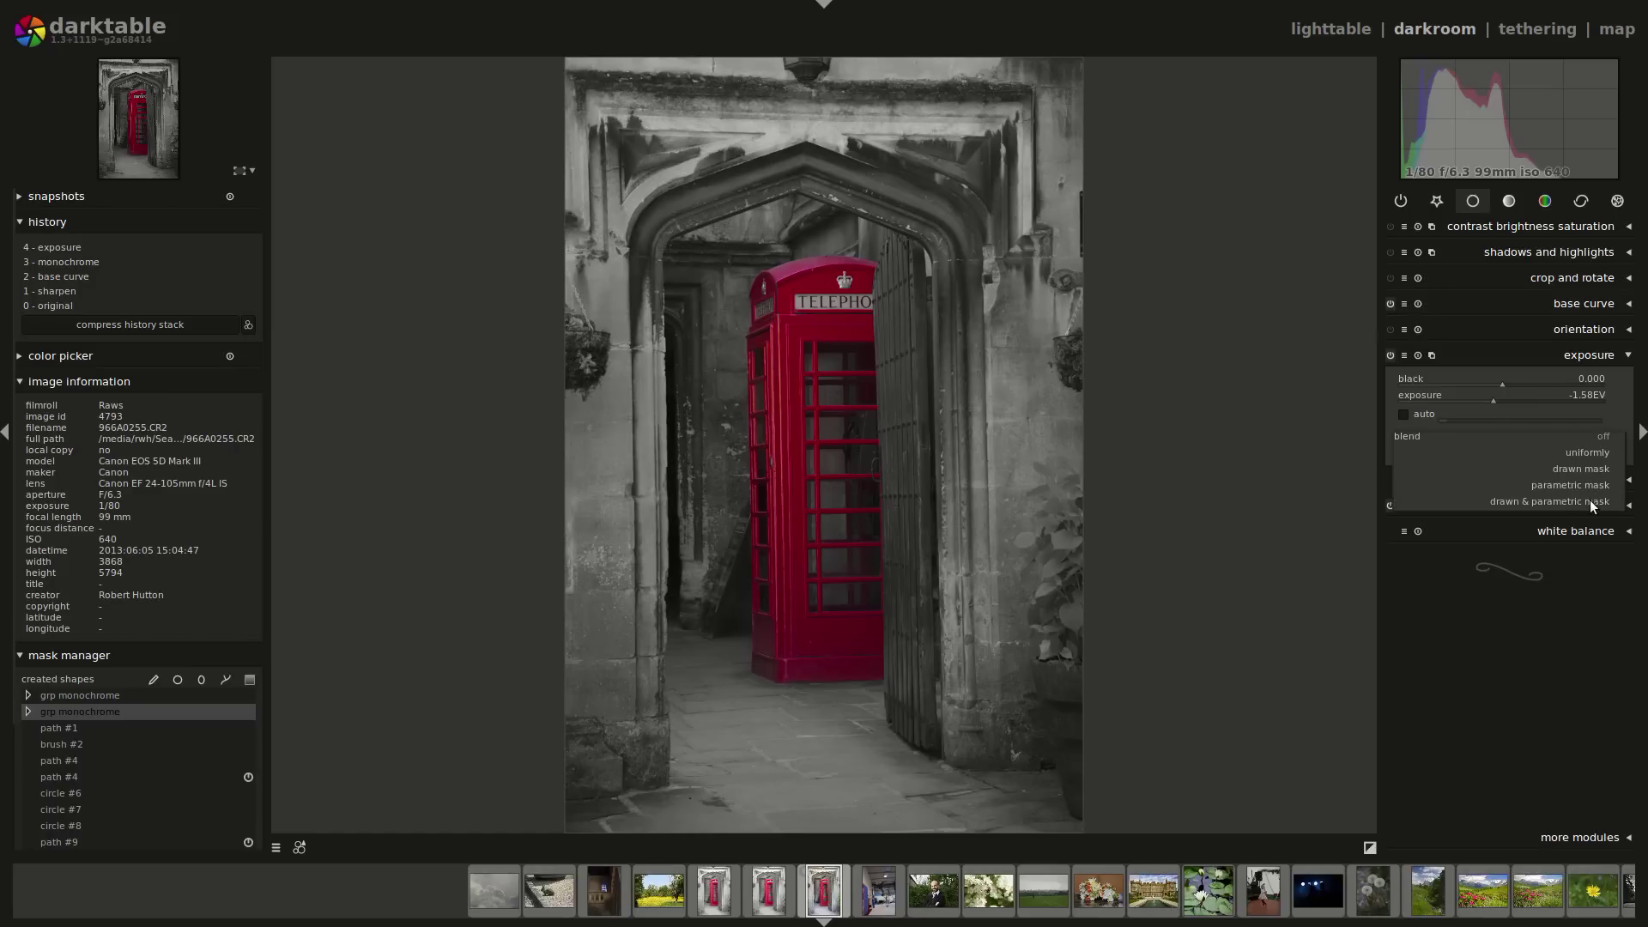
left_click(1592, 469)
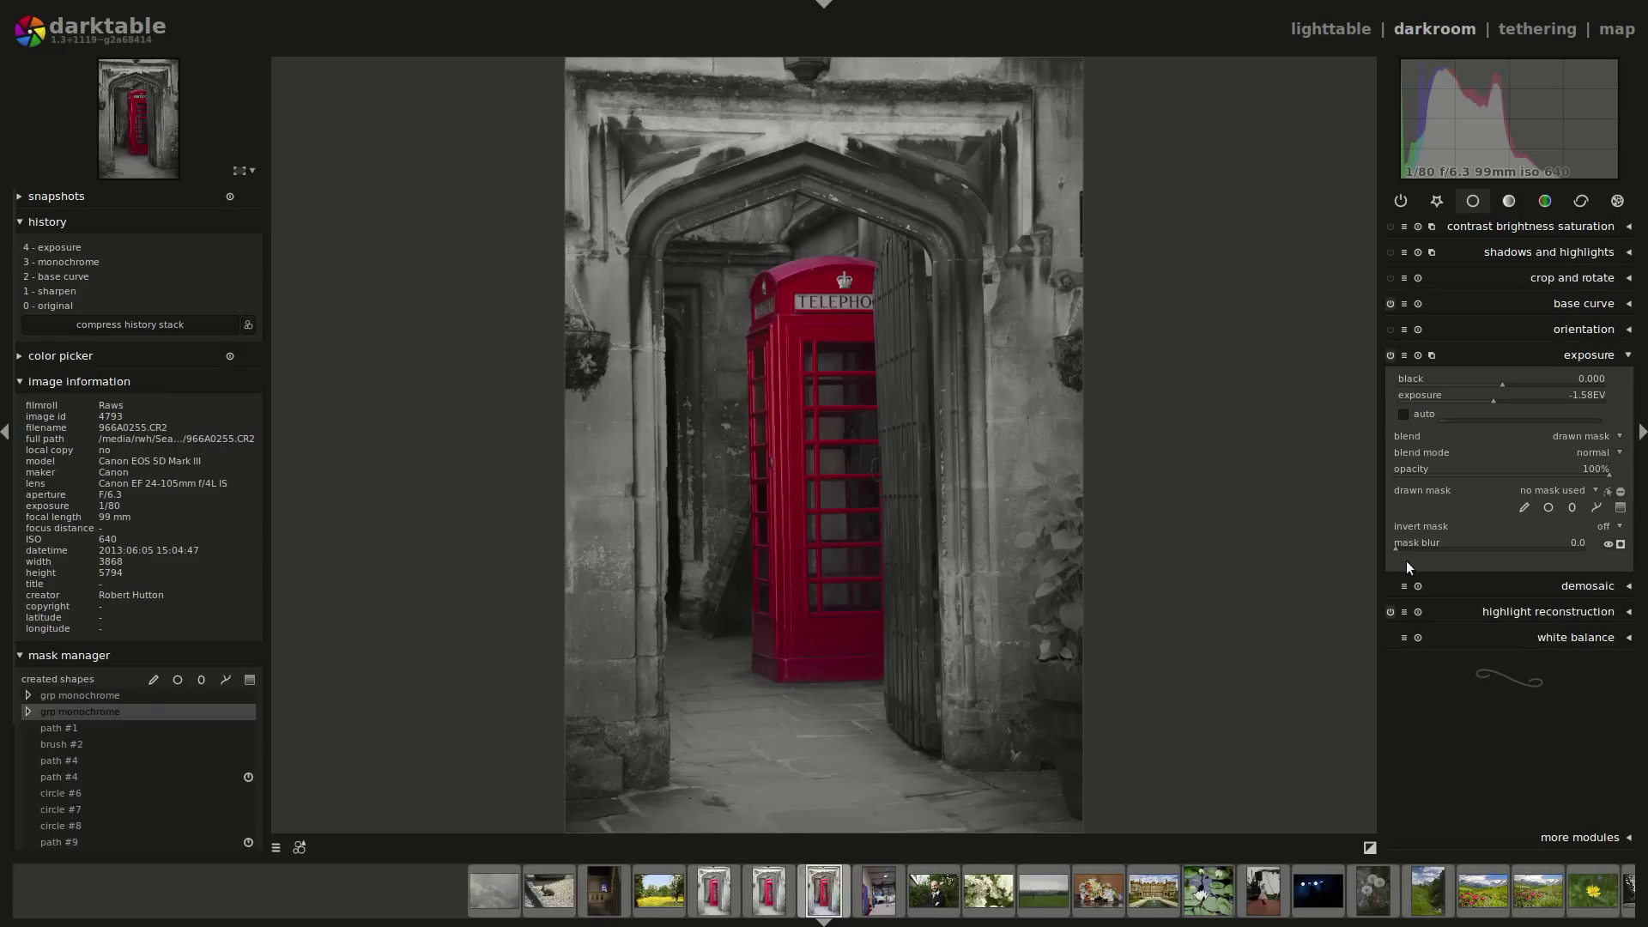
left_click(1574, 496)
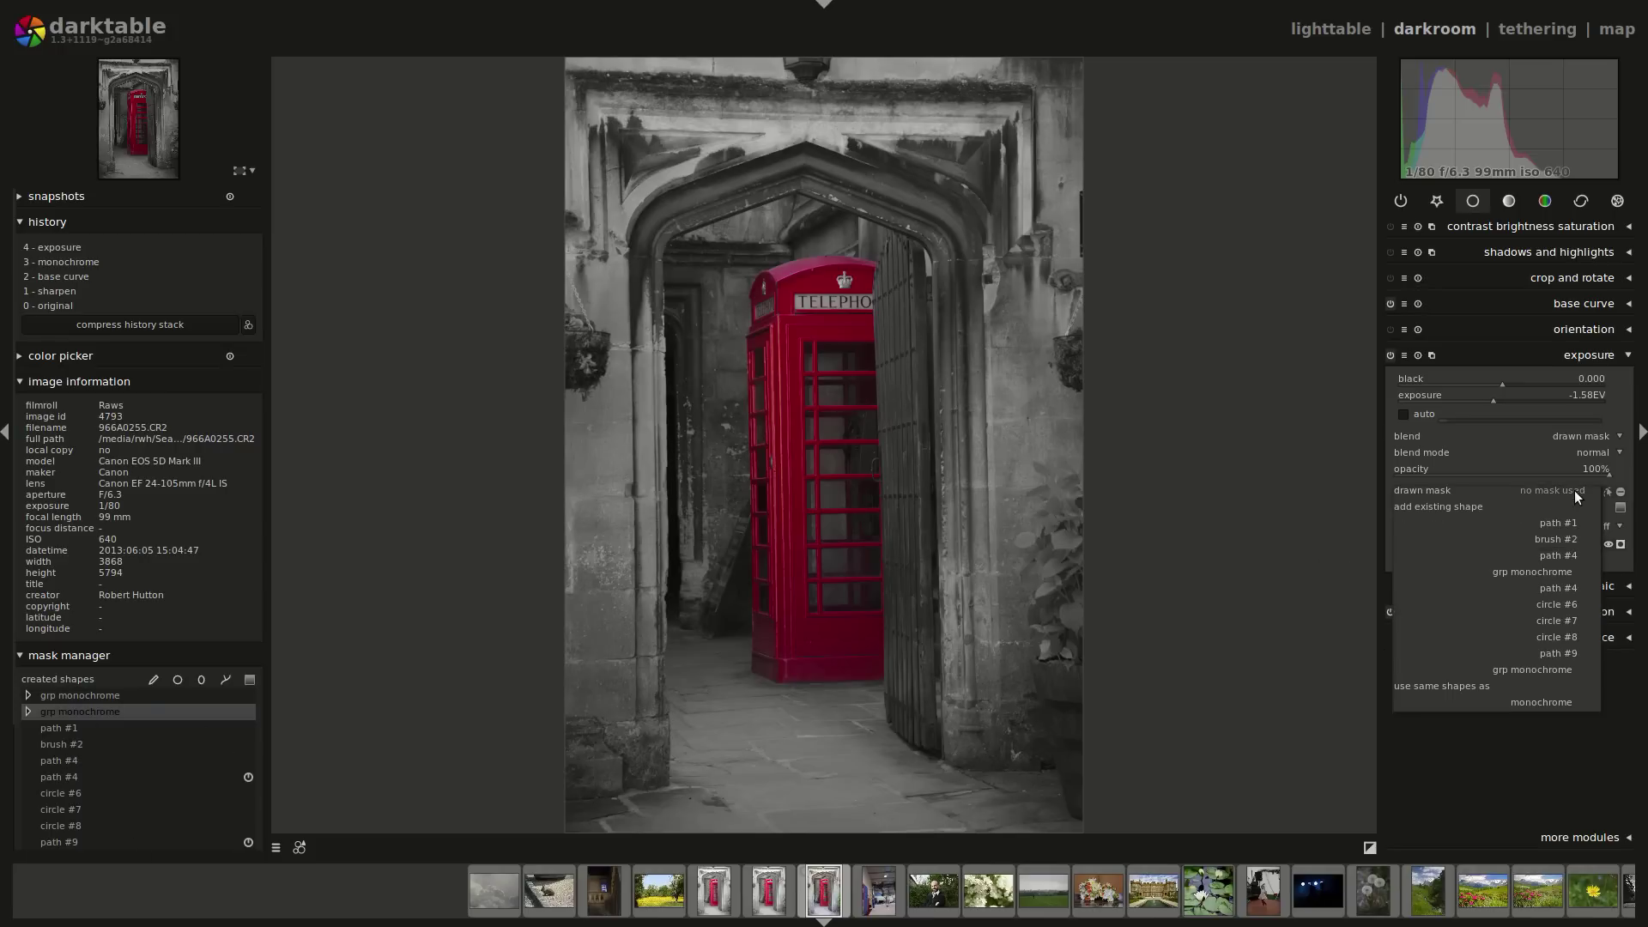
left_click(1537, 669)
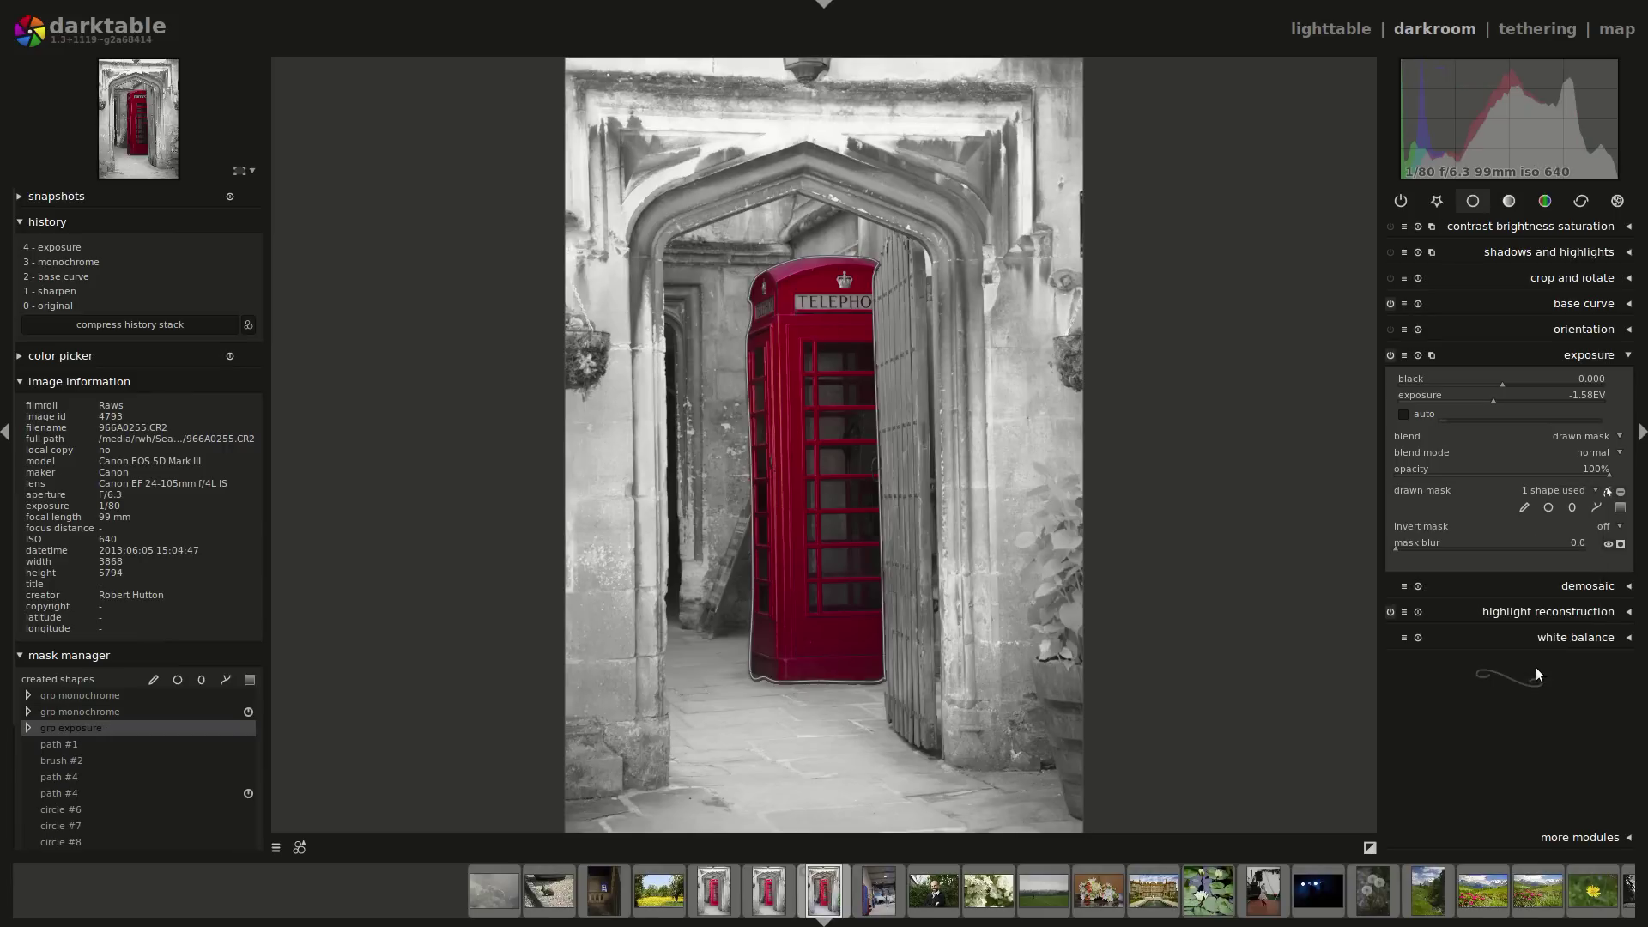
left_click(1621, 492)
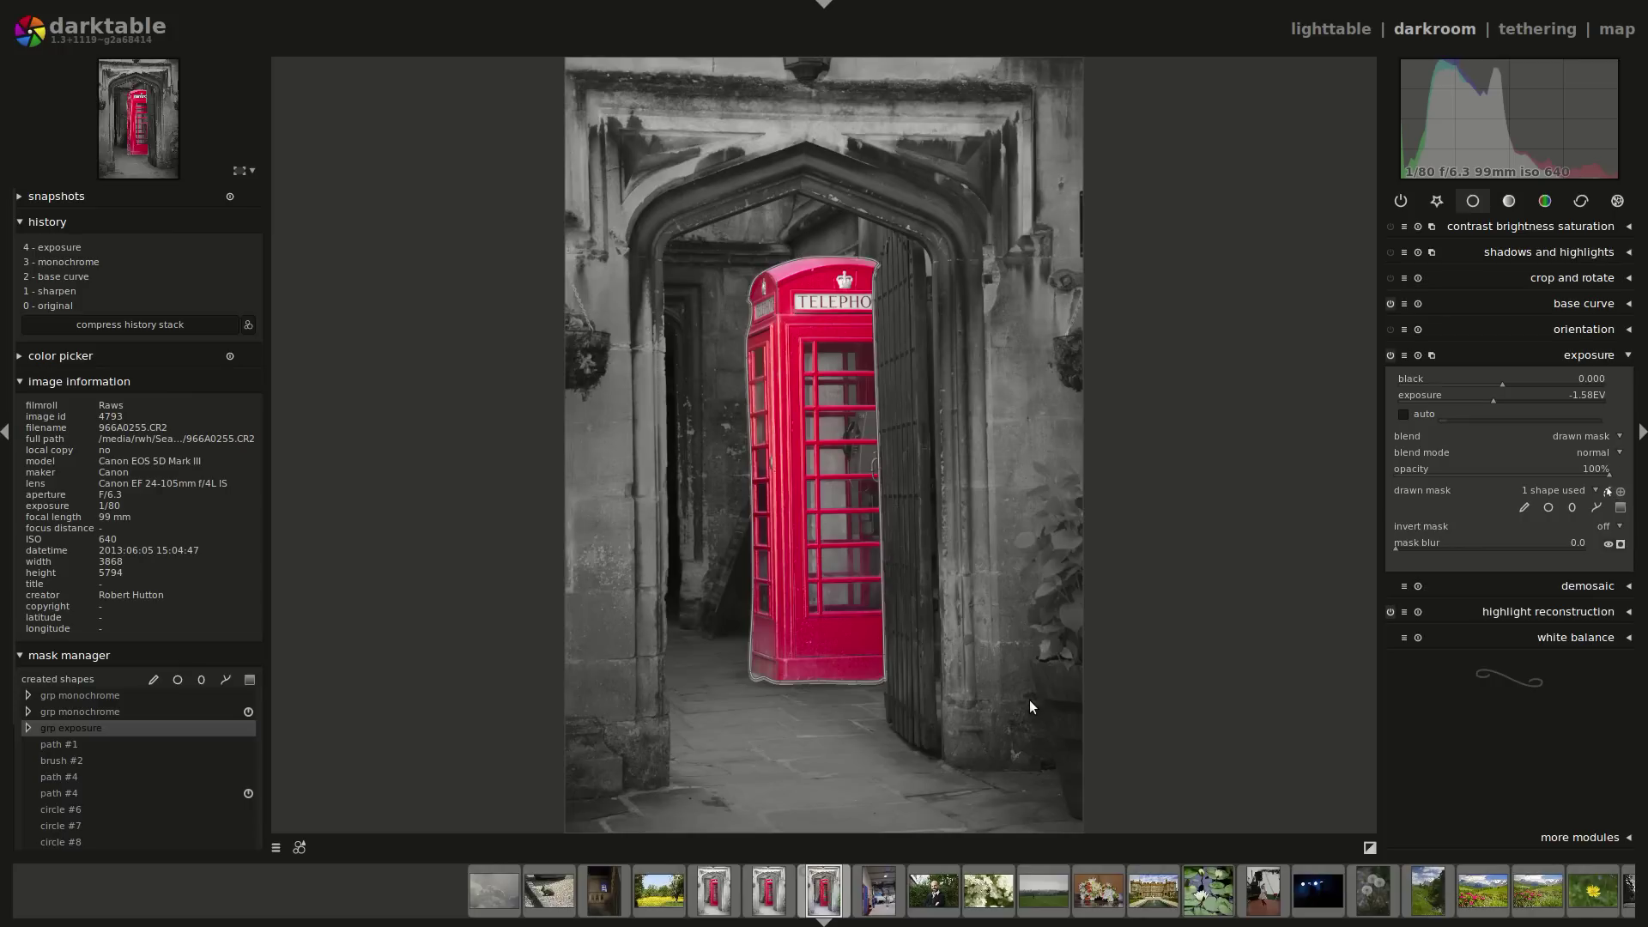
left_click(1608, 492)
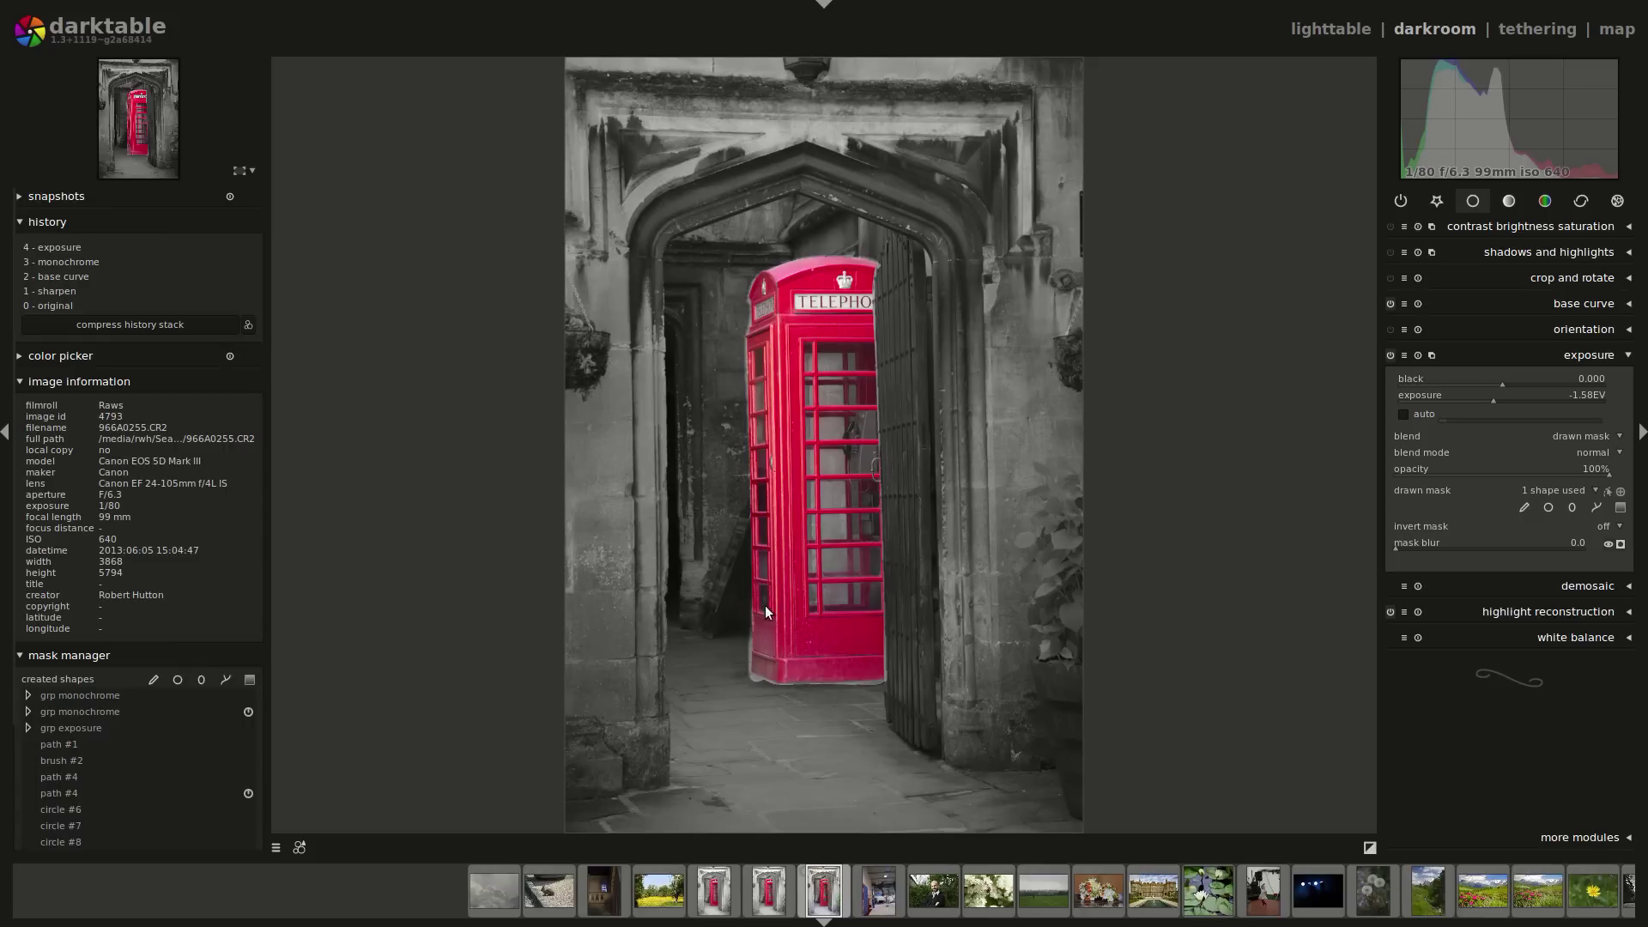
Raise the exposure correction to -0.76 EV
scroll(1508, 403, "up", 1)
scroll(1504, 403, "up", 18)
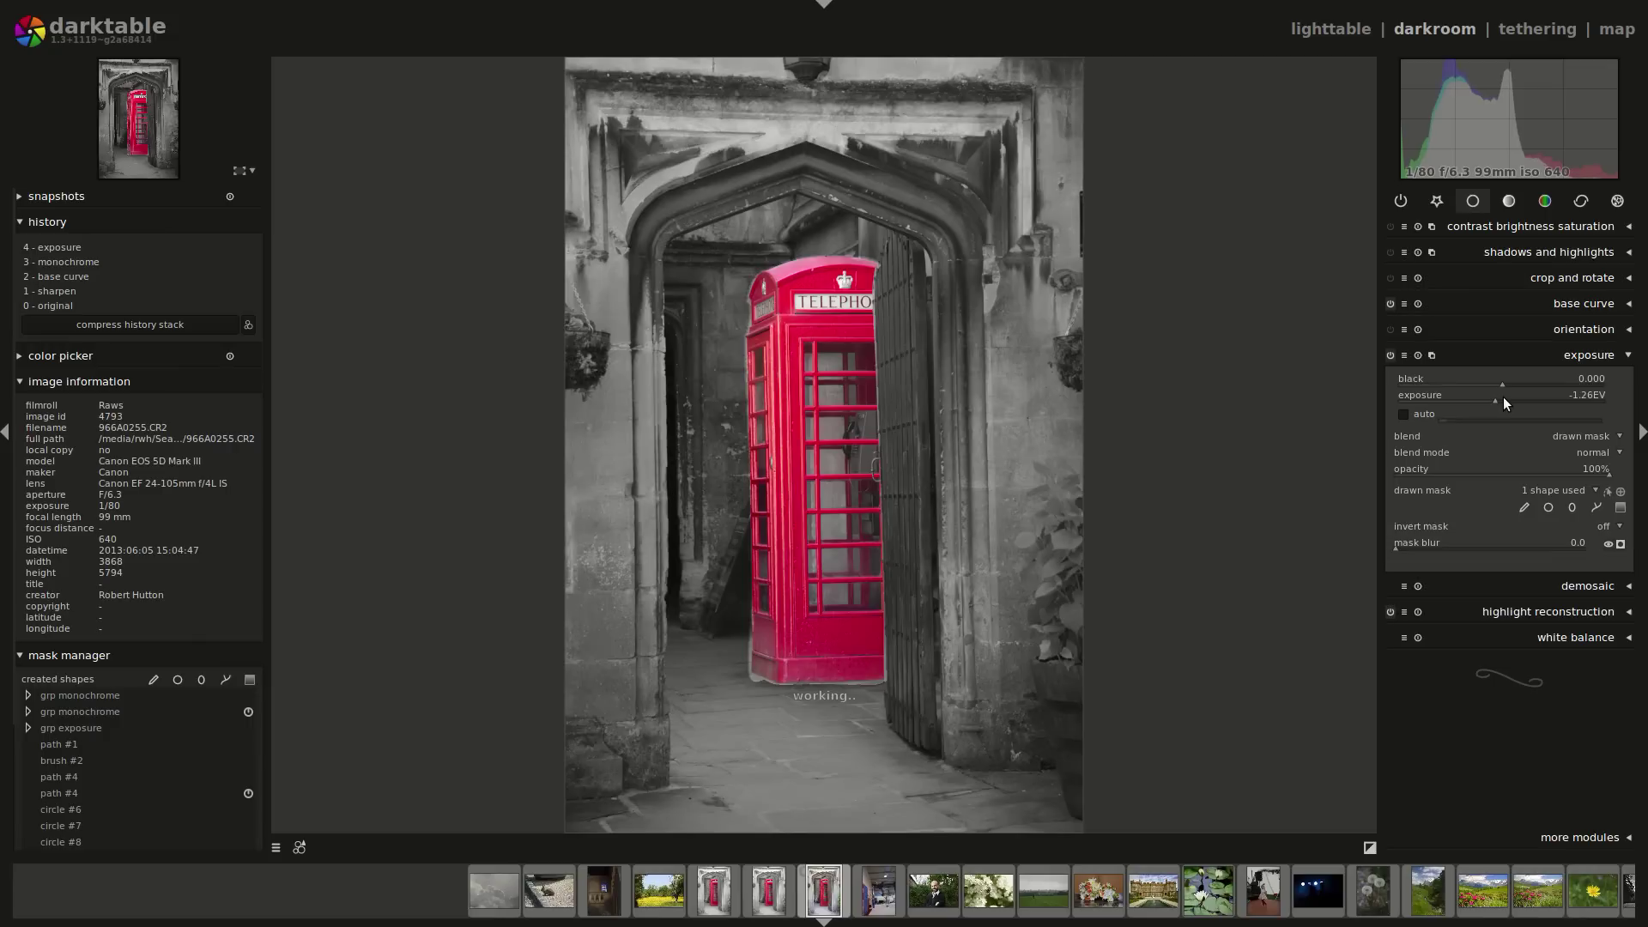
scroll(1504, 404, "up", 7)
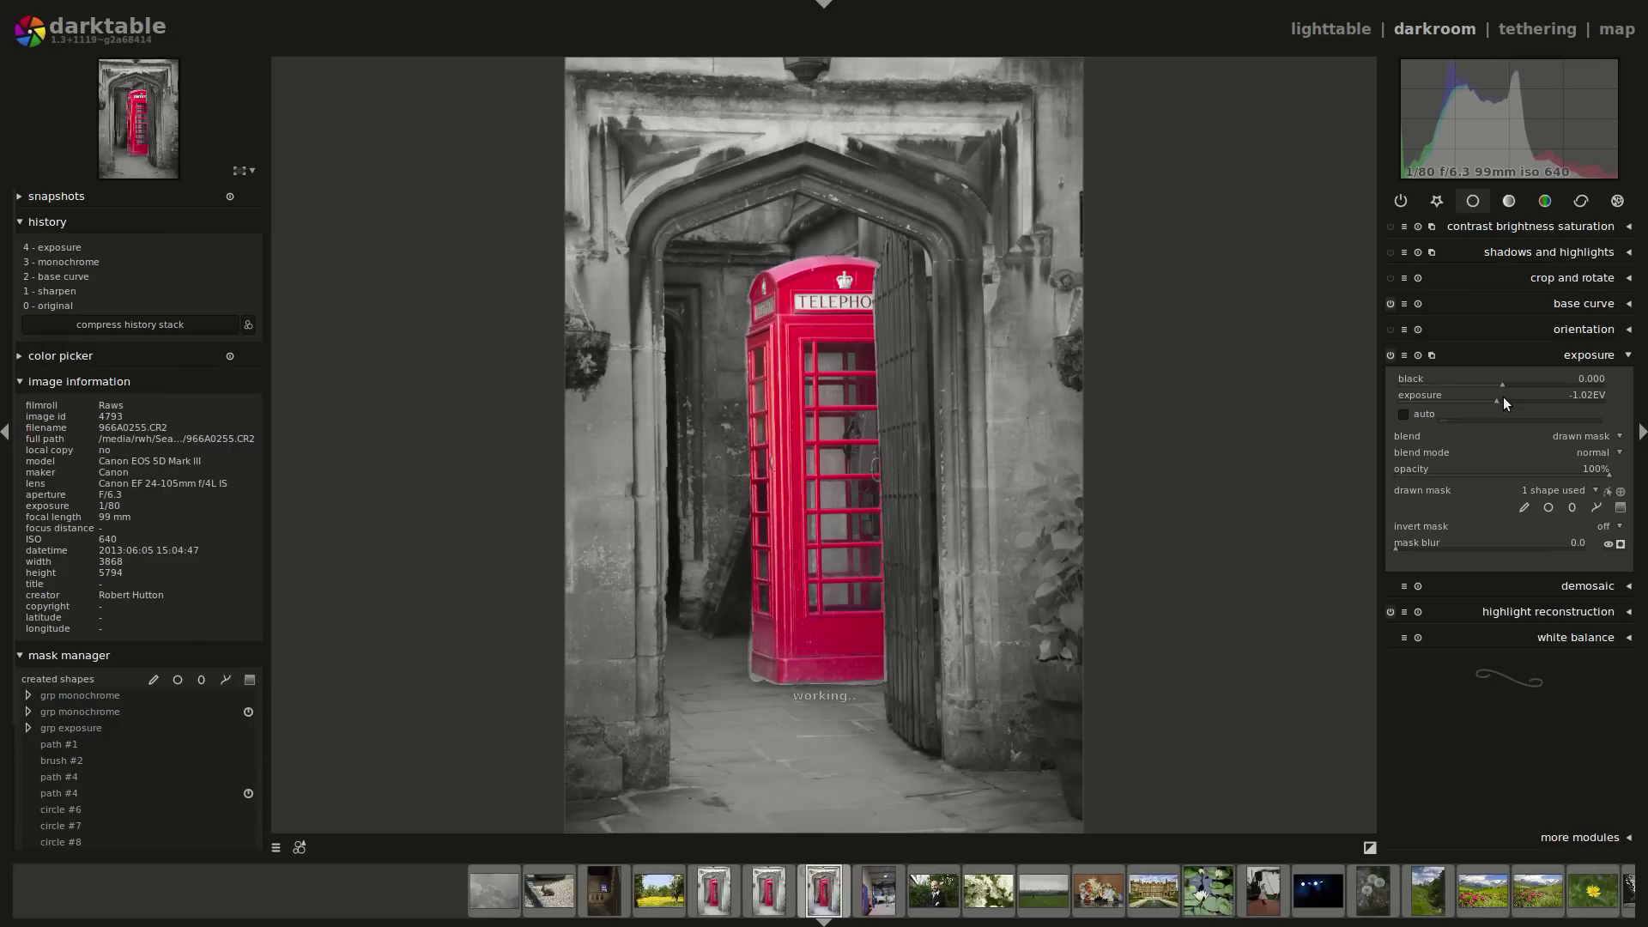
scroll(1504, 403, "up", 7)
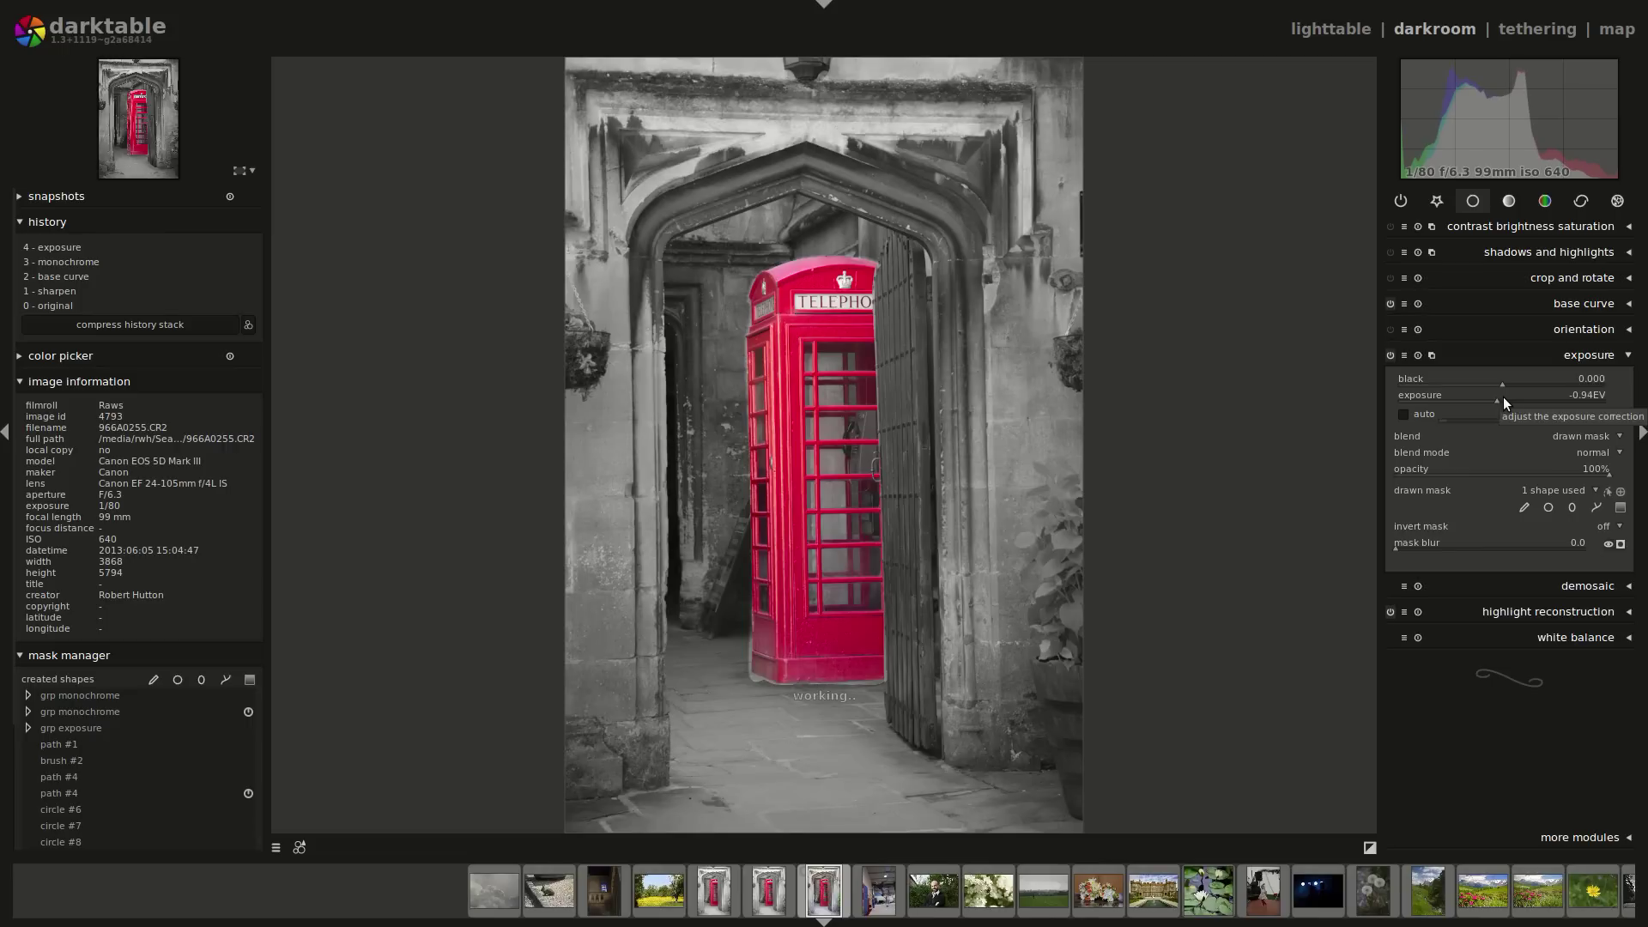
scroll(1504, 403, "up", 1)
scroll(1503, 403, "up", 4)
Show the exposure mask's path and tighten its curve around the telephone box's base corner on the side away from the wooden gate
scroll(1504, 403, "up", 1)
scroll(748, 706, "up", 3)
left_click_drag(397, 459, 659, 601)
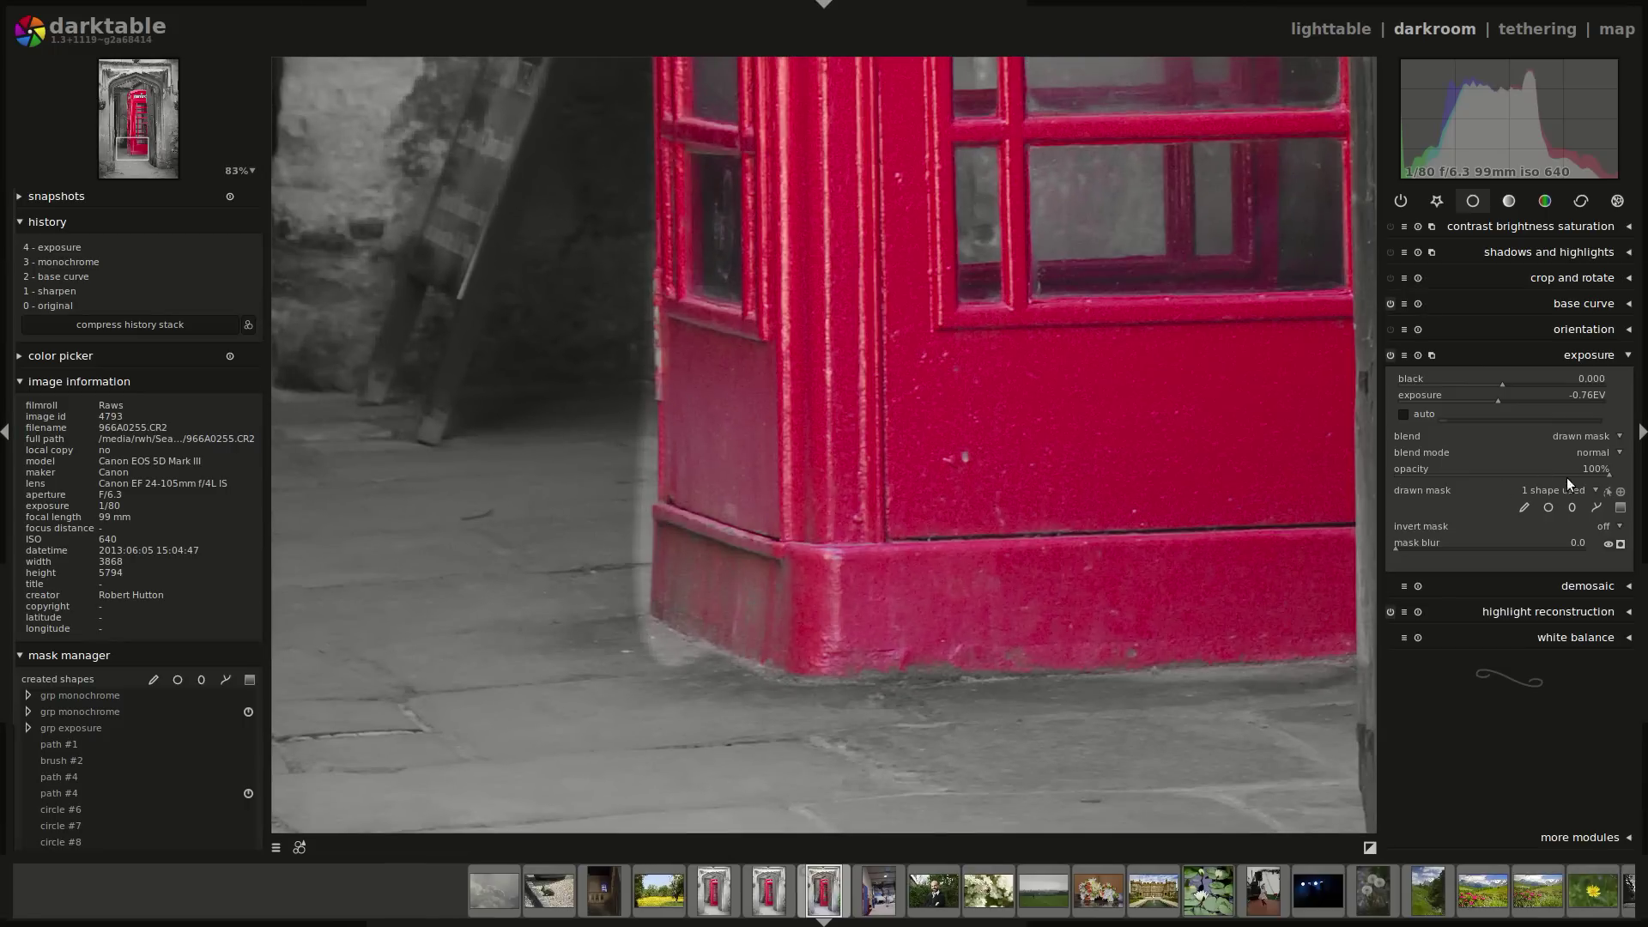
left_click(1610, 493)
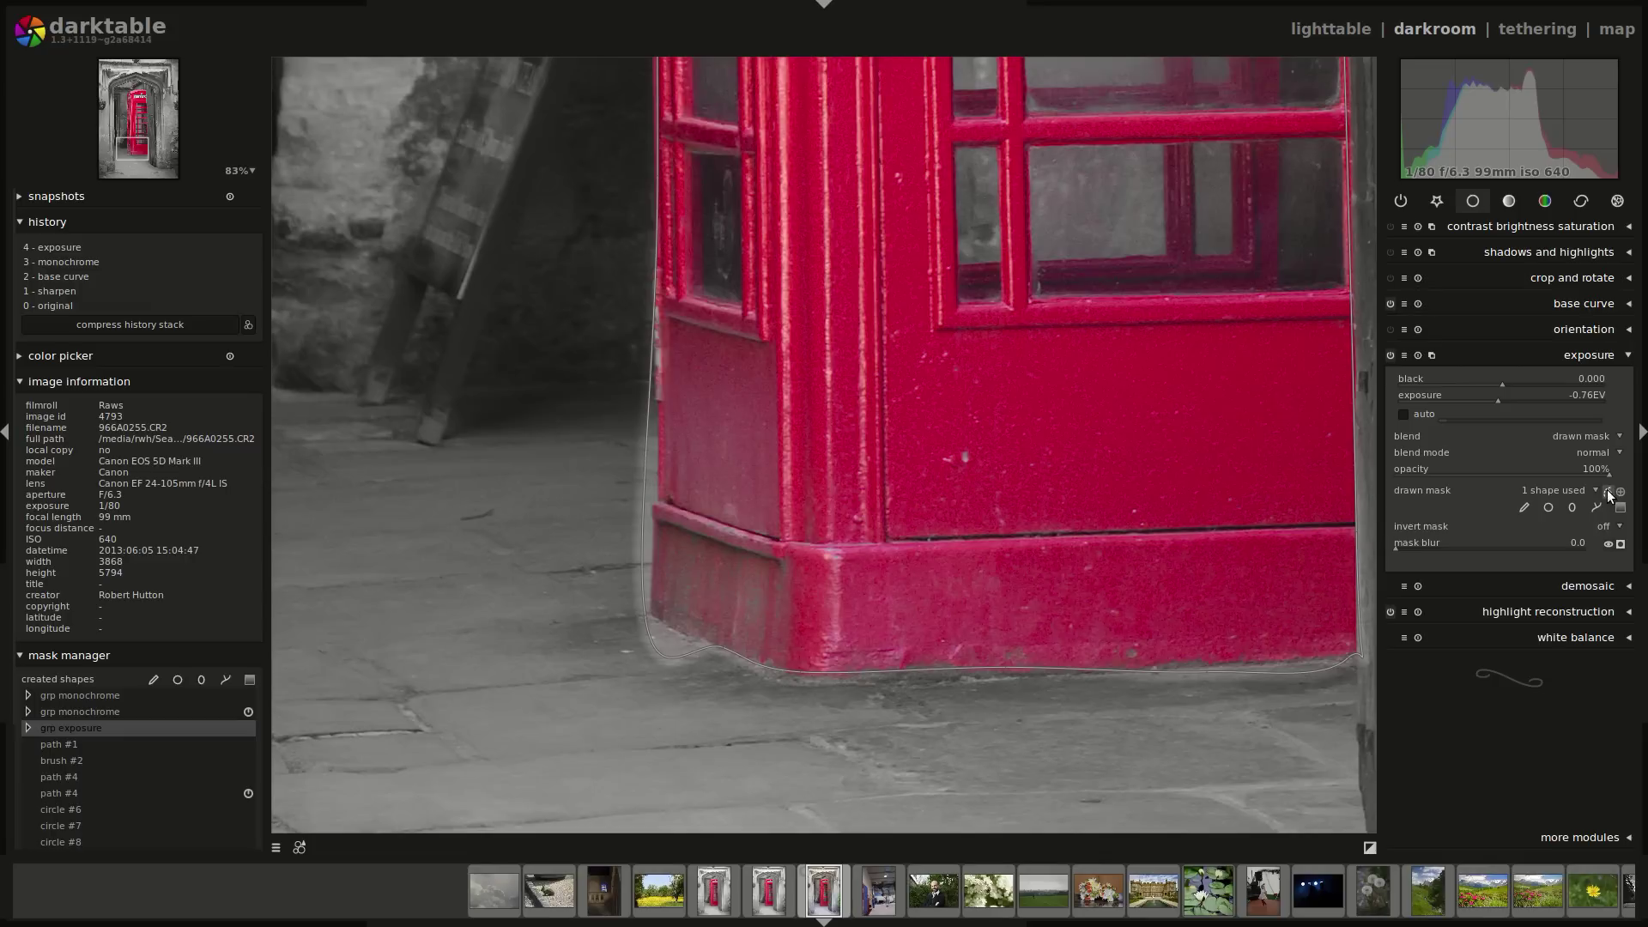
mouse_move(649, 626)
left_click(644, 615)
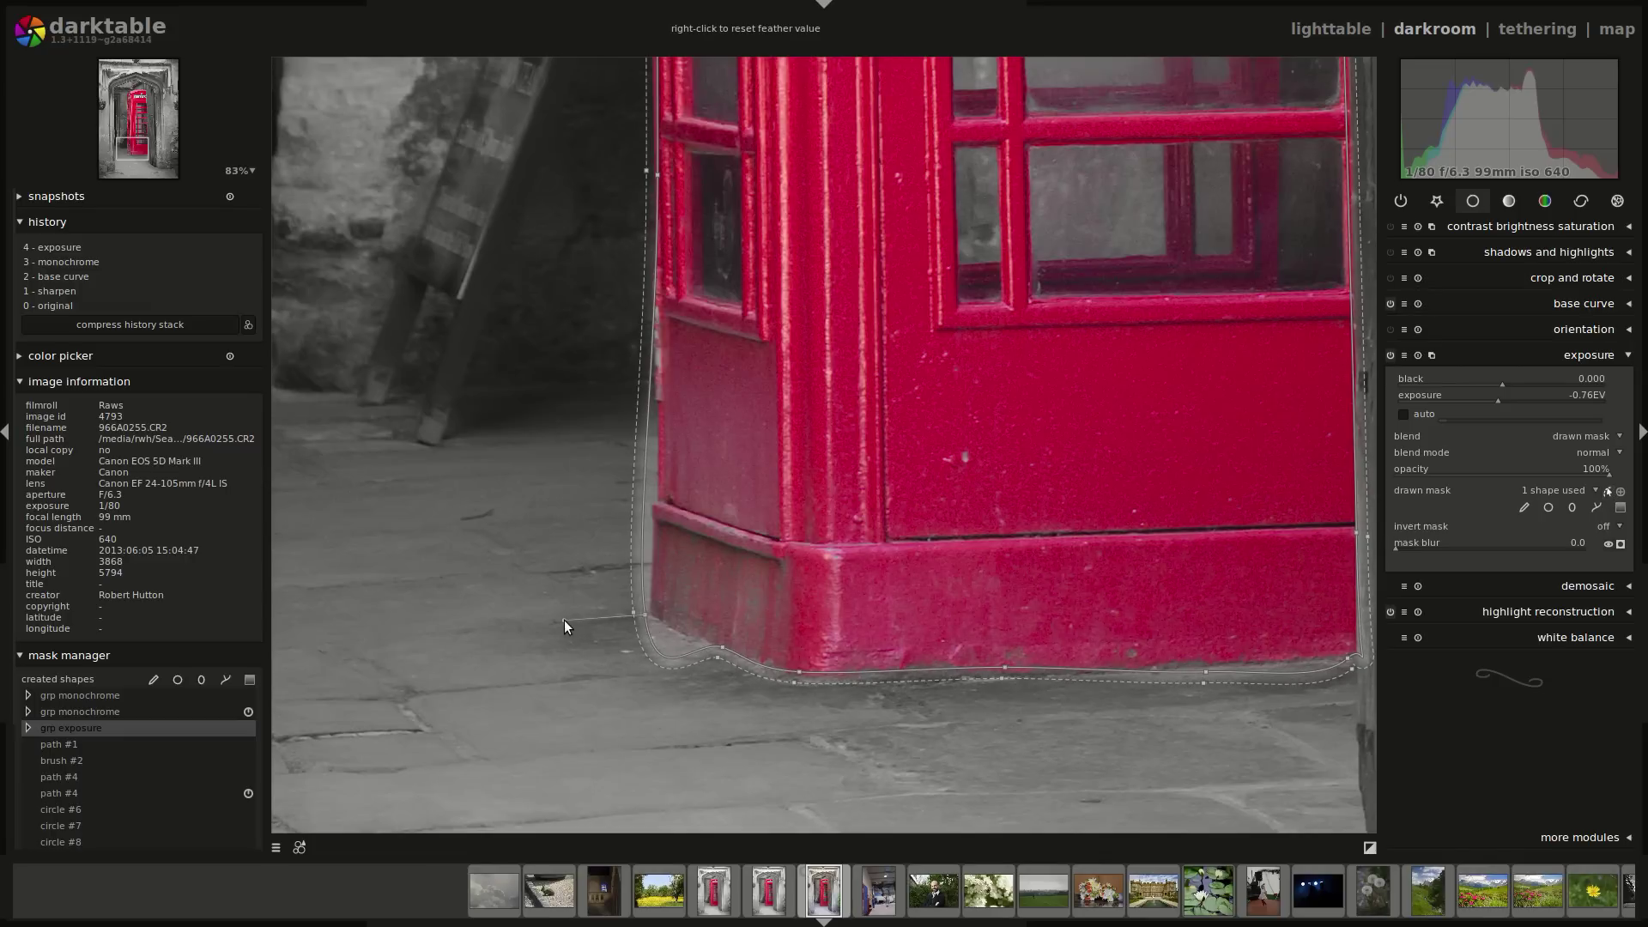
left_click_drag(586, 620, 626, 618)
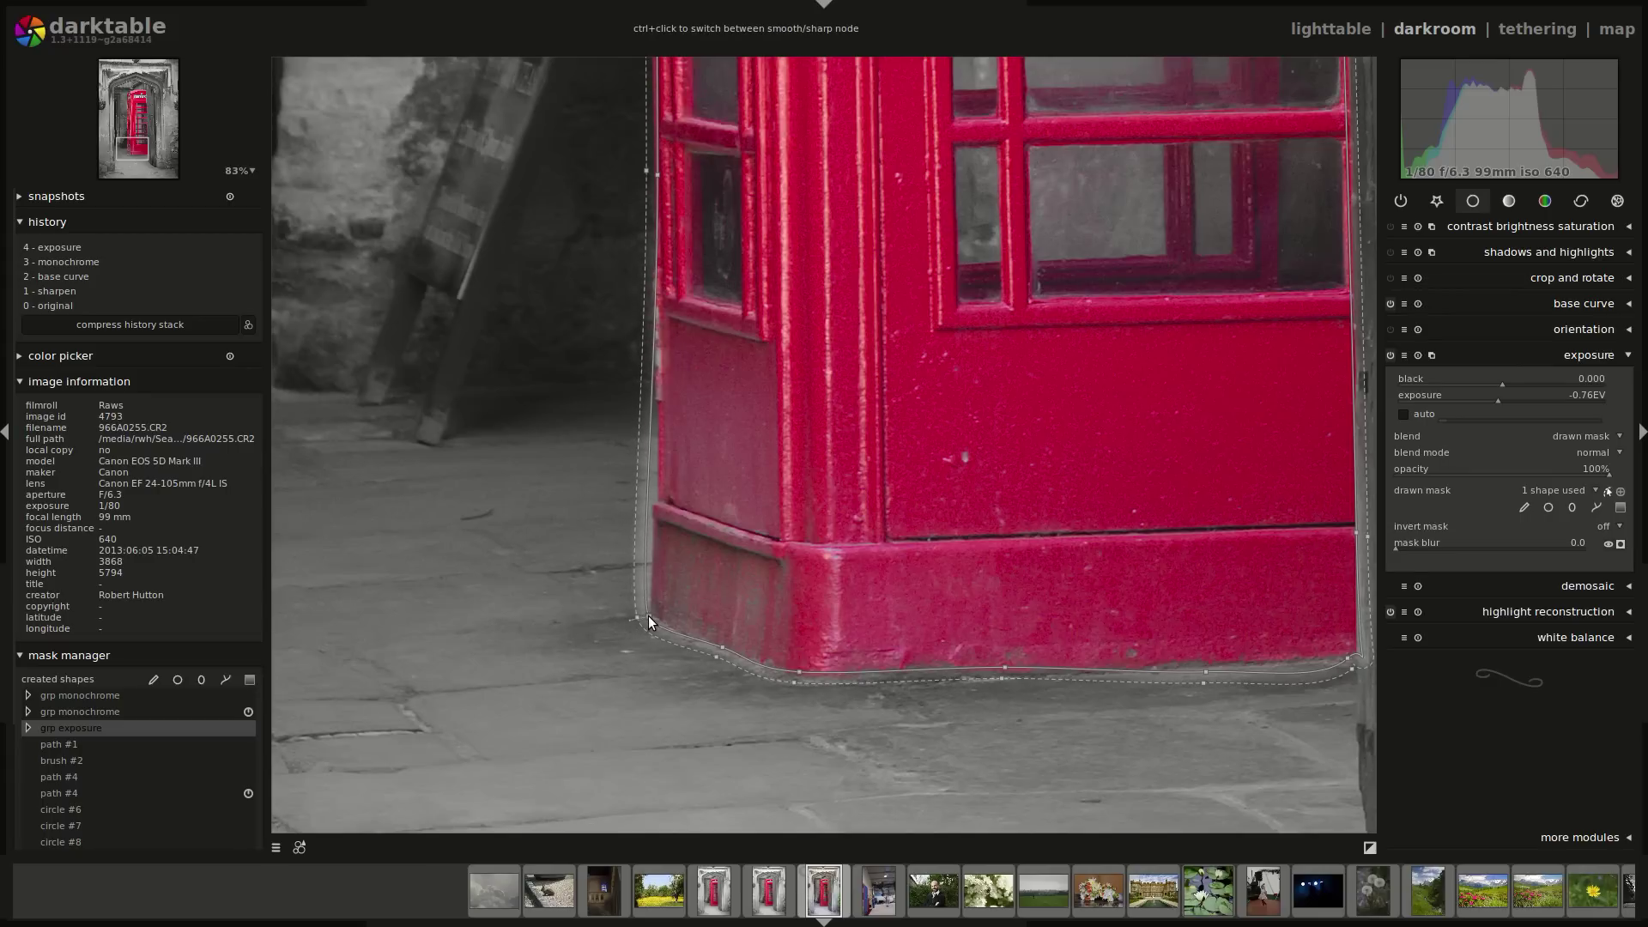
Add a path node on the box's side edge just above the base and fit it and the neighbouring base corner nodes to the outline
left_click(648, 488, "ctrl")
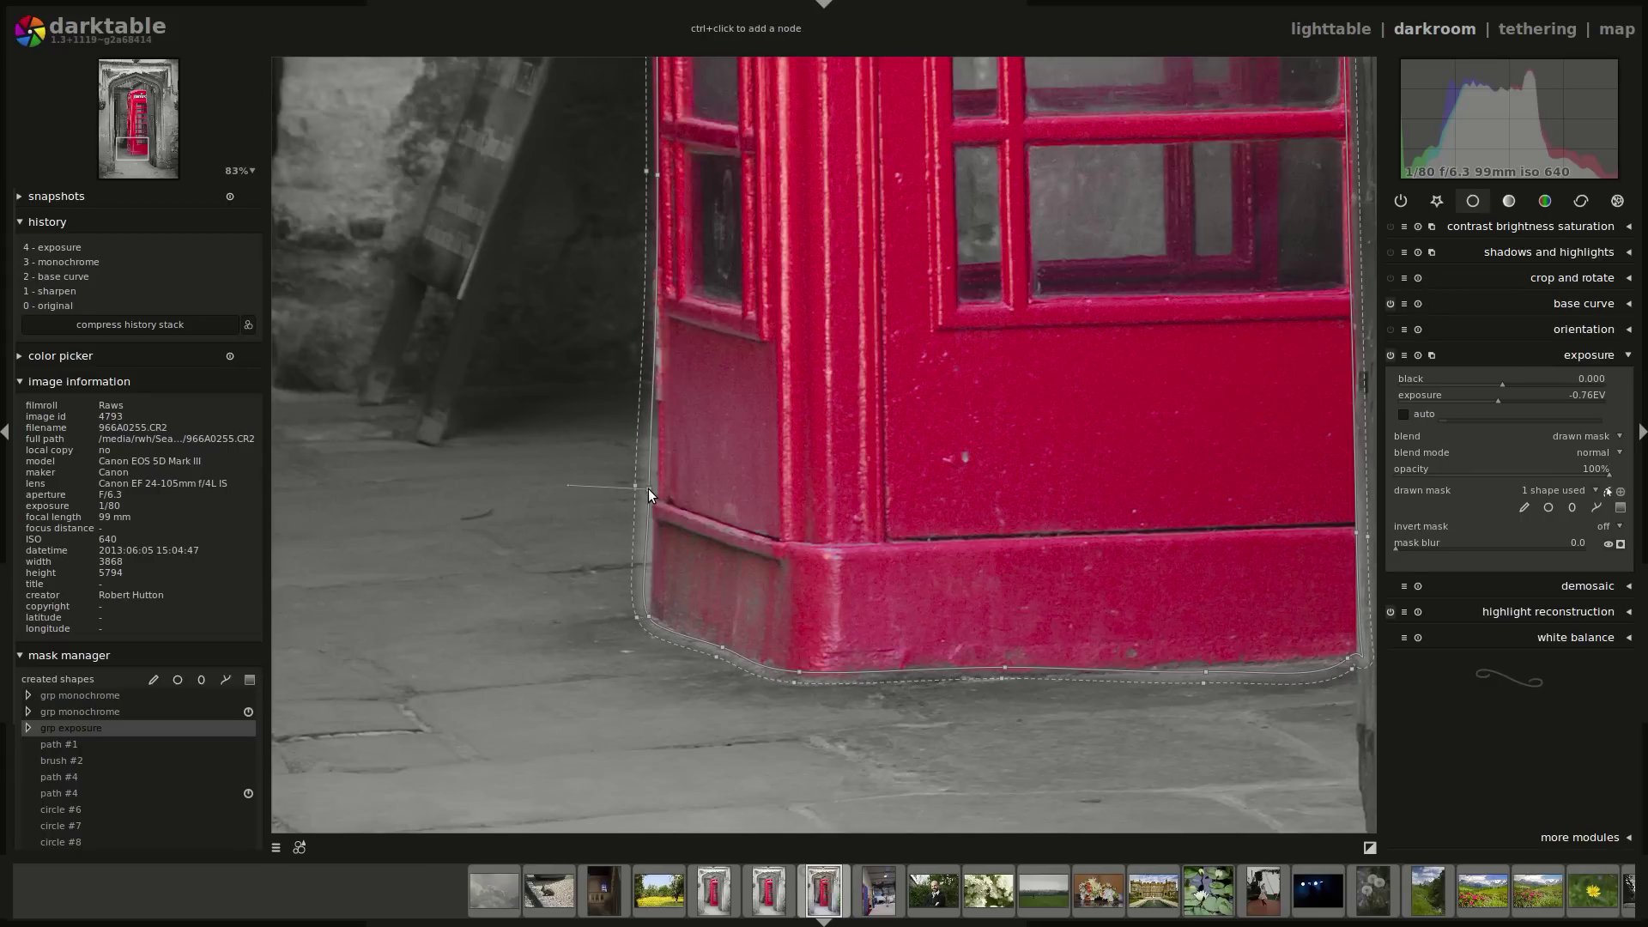
left_click_drag(655, 489, 662, 491)
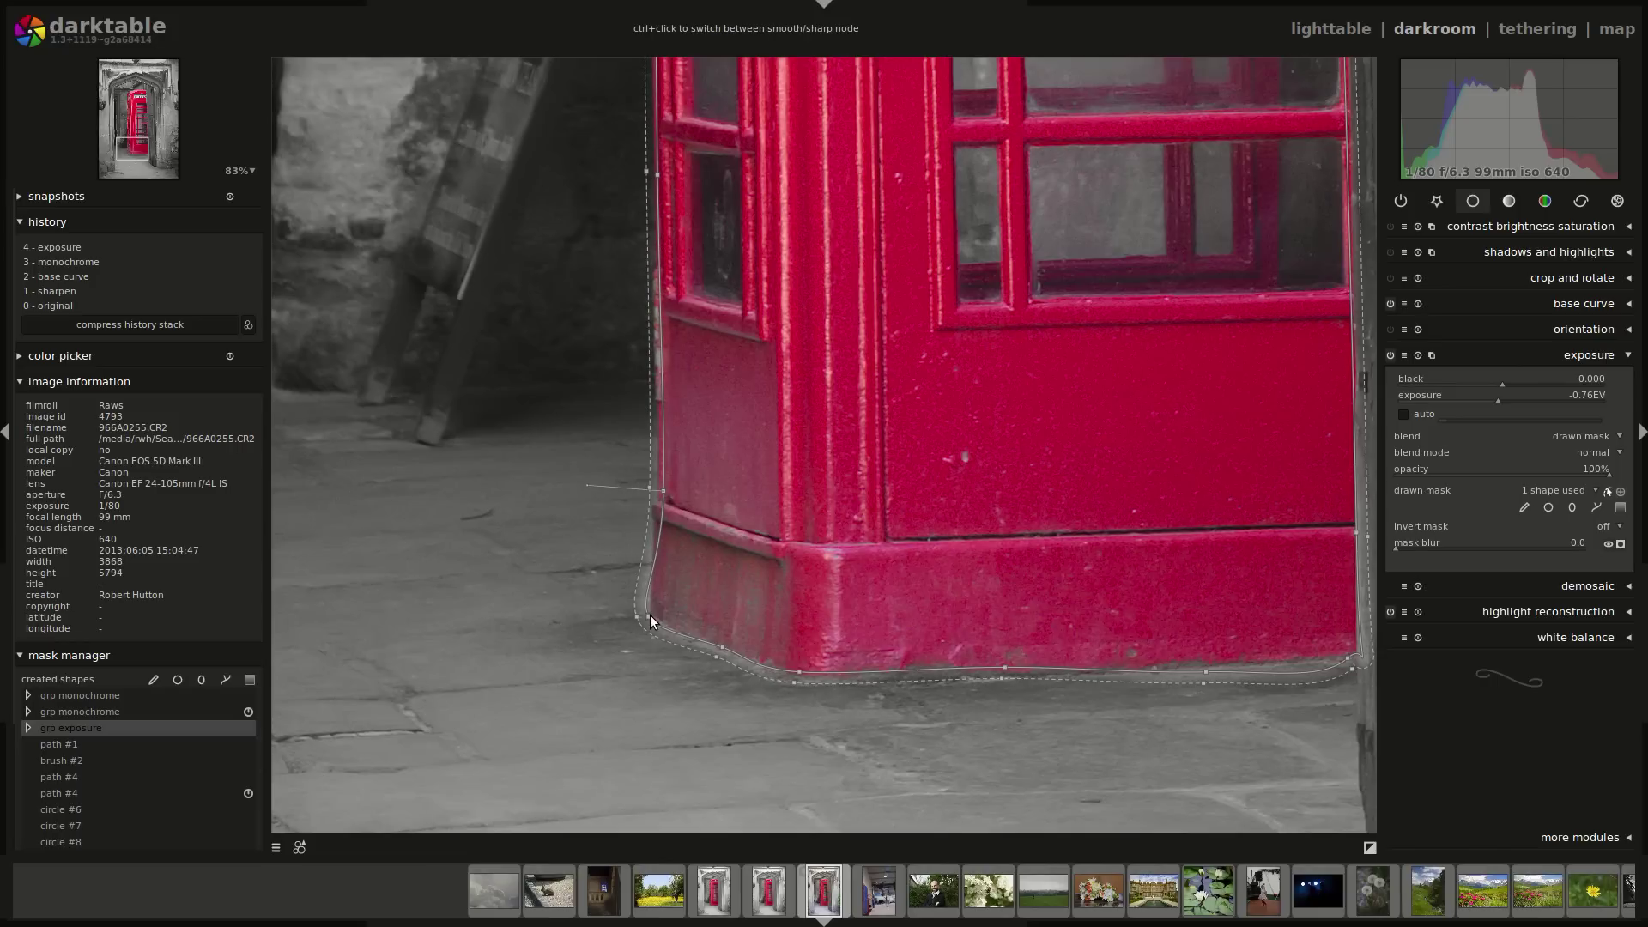
left_click_drag(648, 616, 652, 615)
left_click_drag(799, 673, 797, 668)
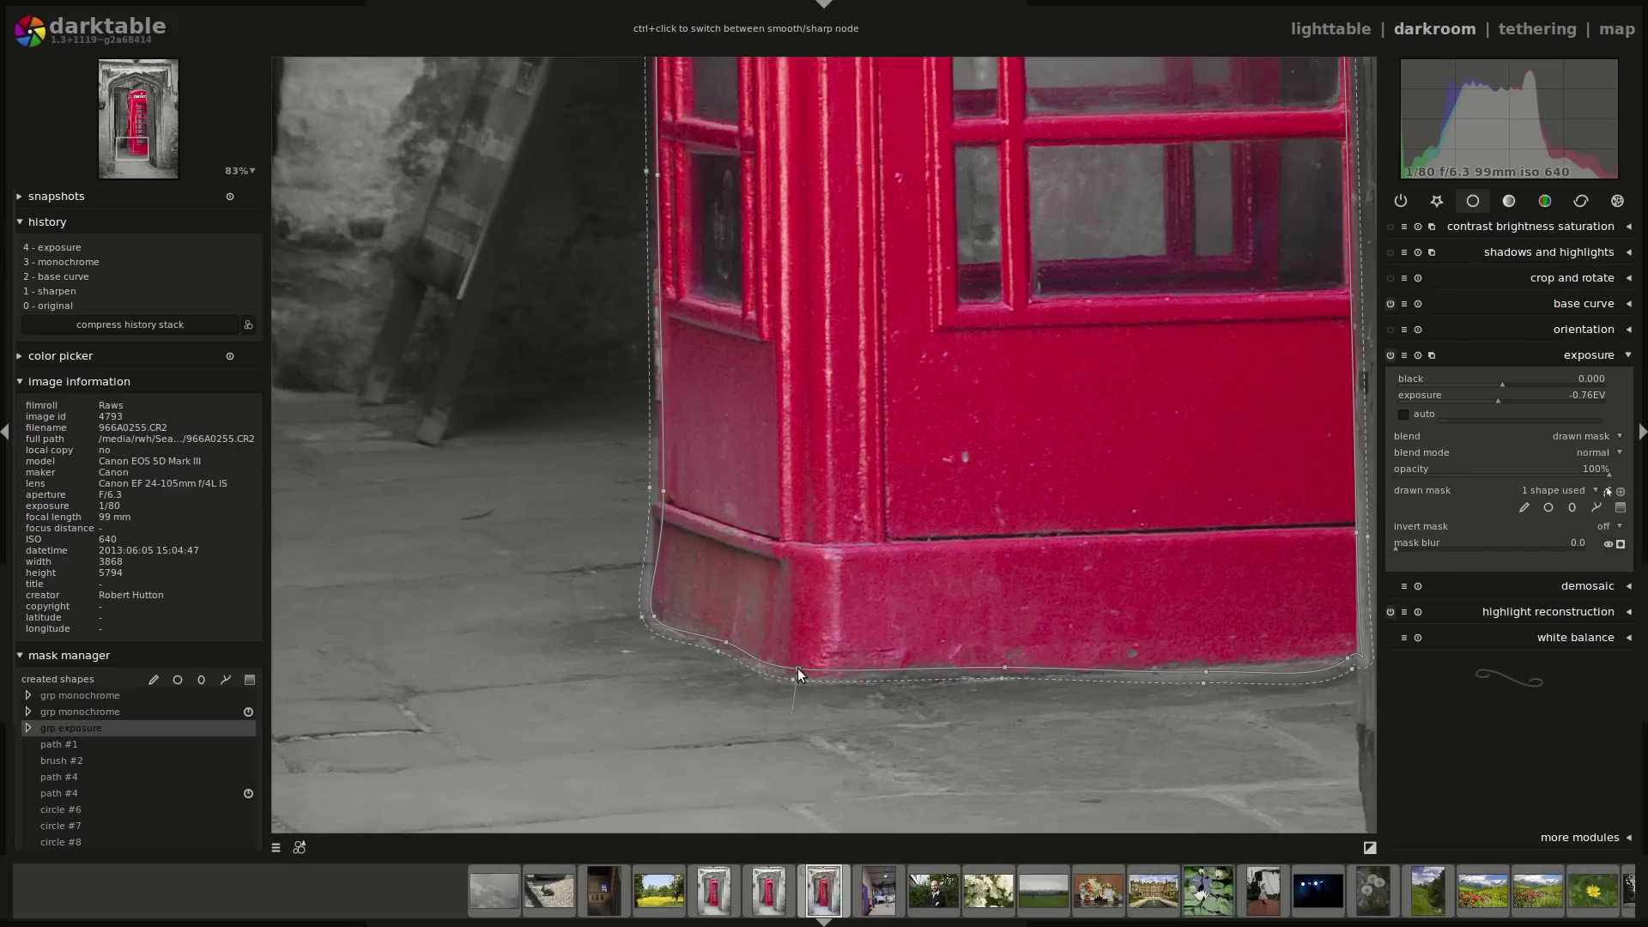
left_click(661, 489)
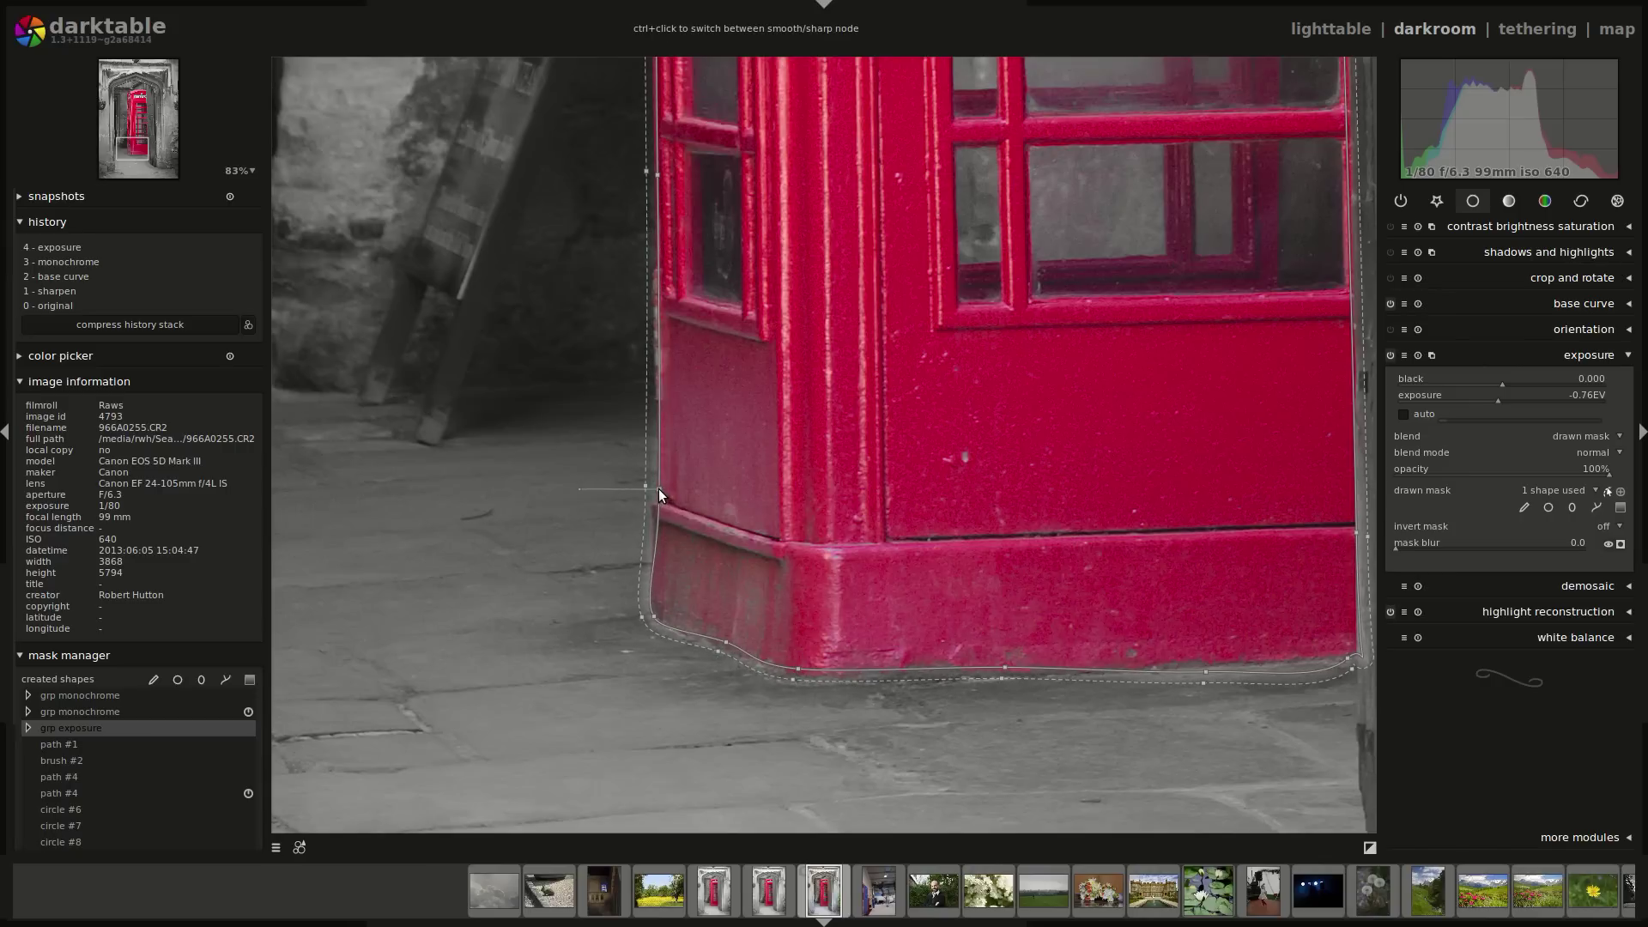
left_click(652, 615)
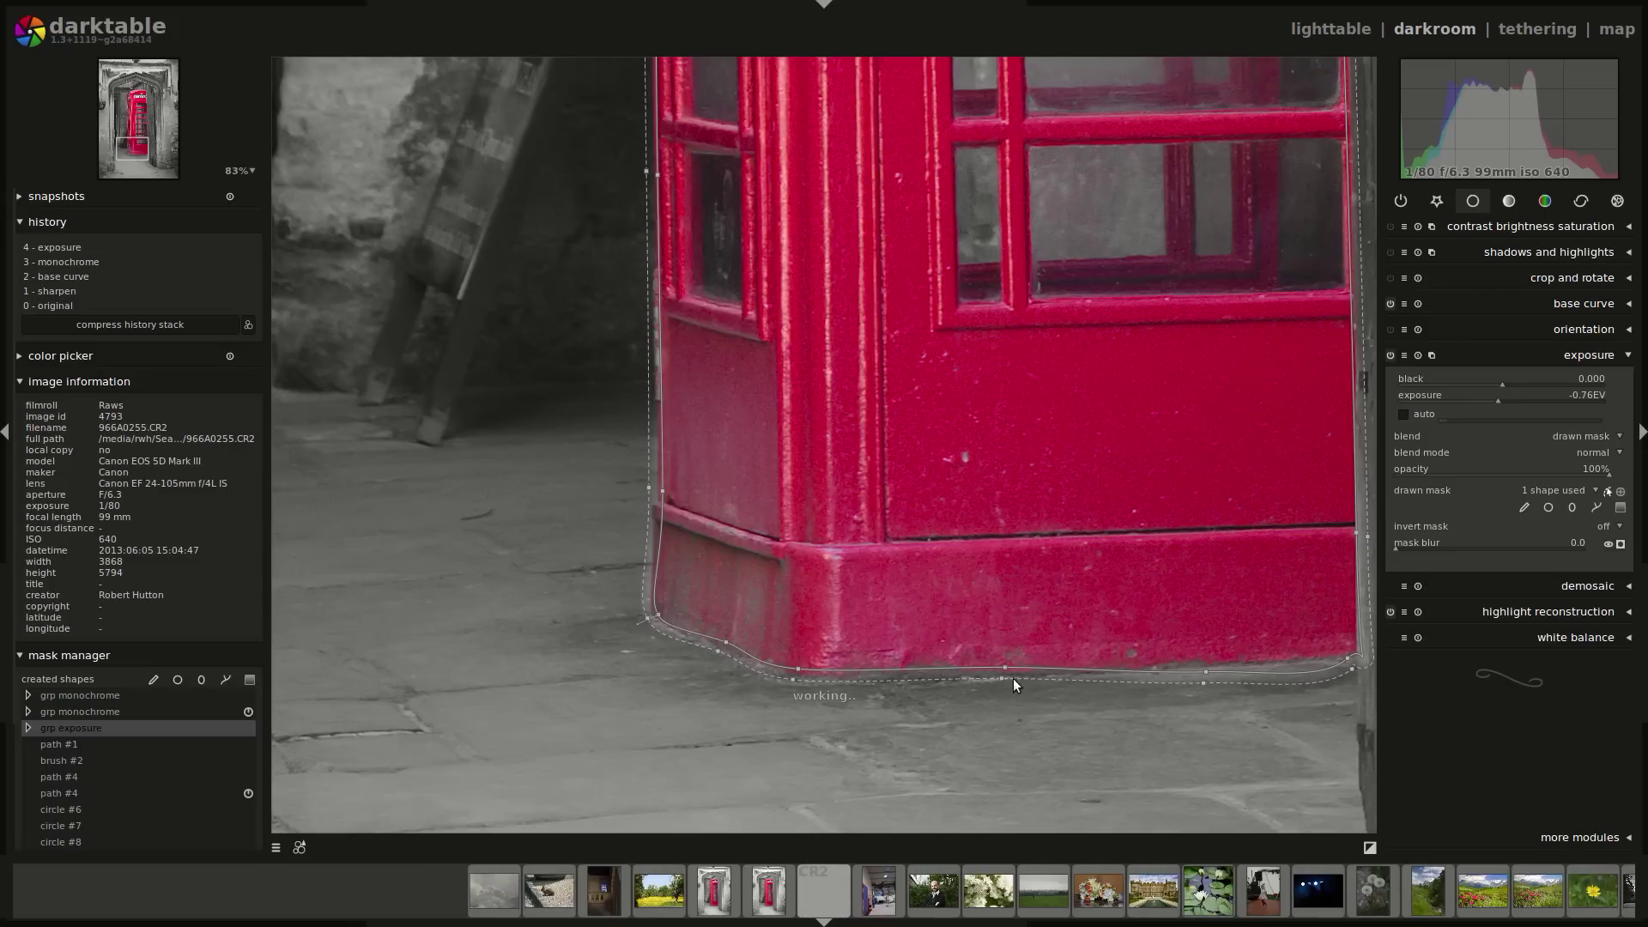
Fit the path to the front base edge towards the wooden gate, narrow its feather and hide the outline
left_click(1207, 671)
left_click_drag(1207, 668, 1205, 661)
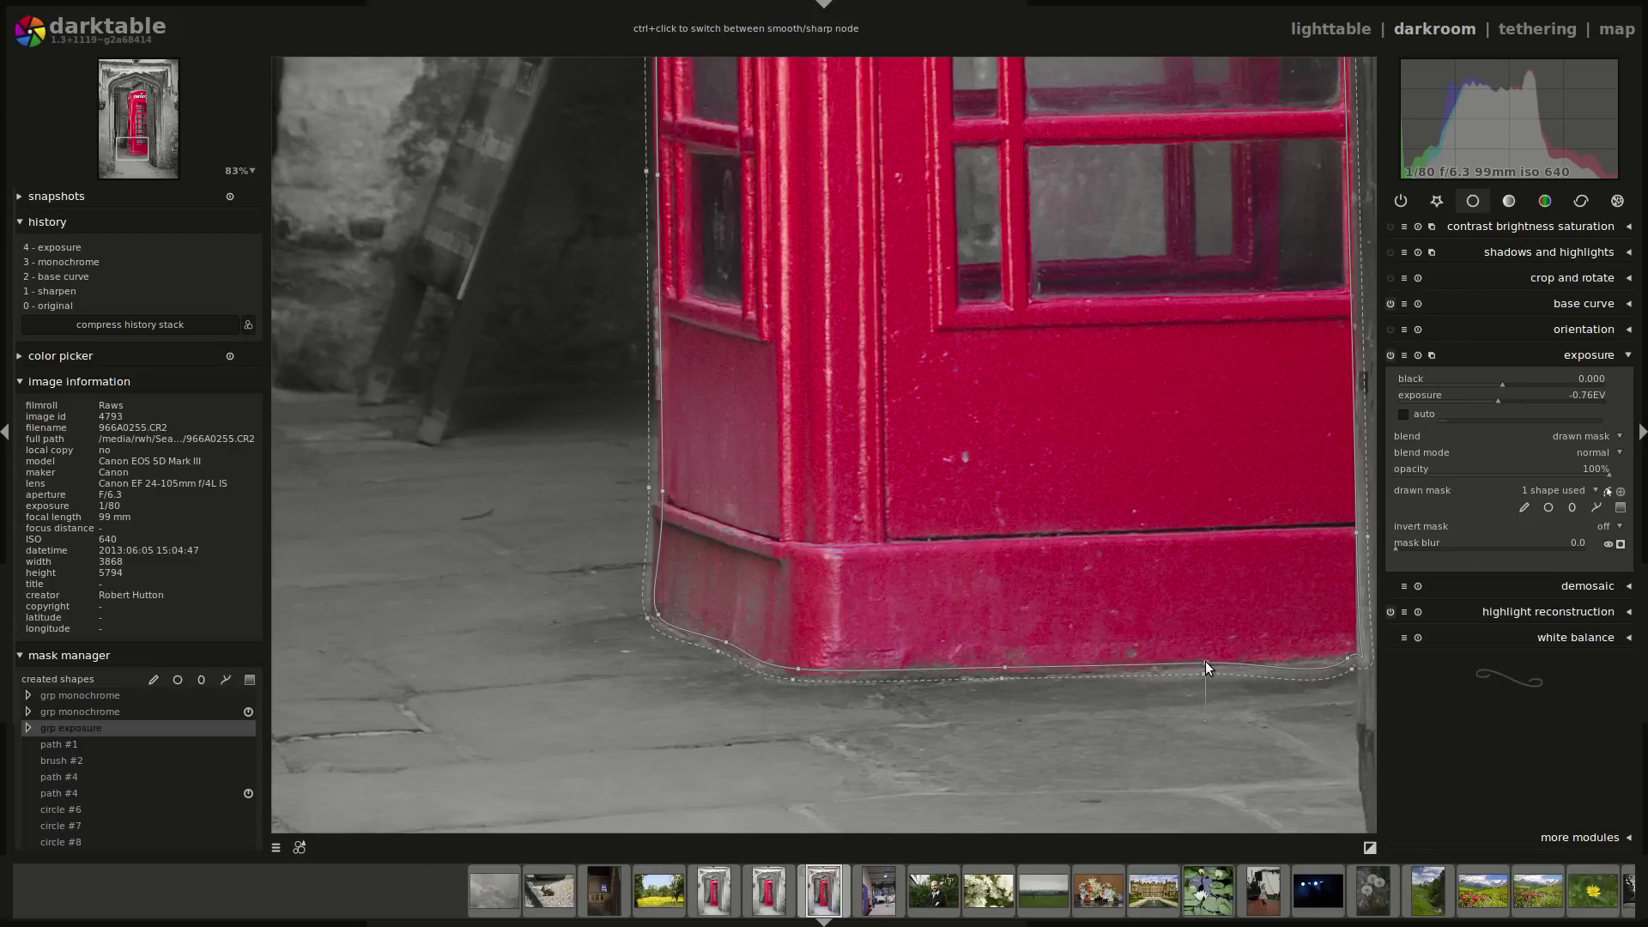
left_click(1344, 653)
scroll(1363, 590, "down", 4)
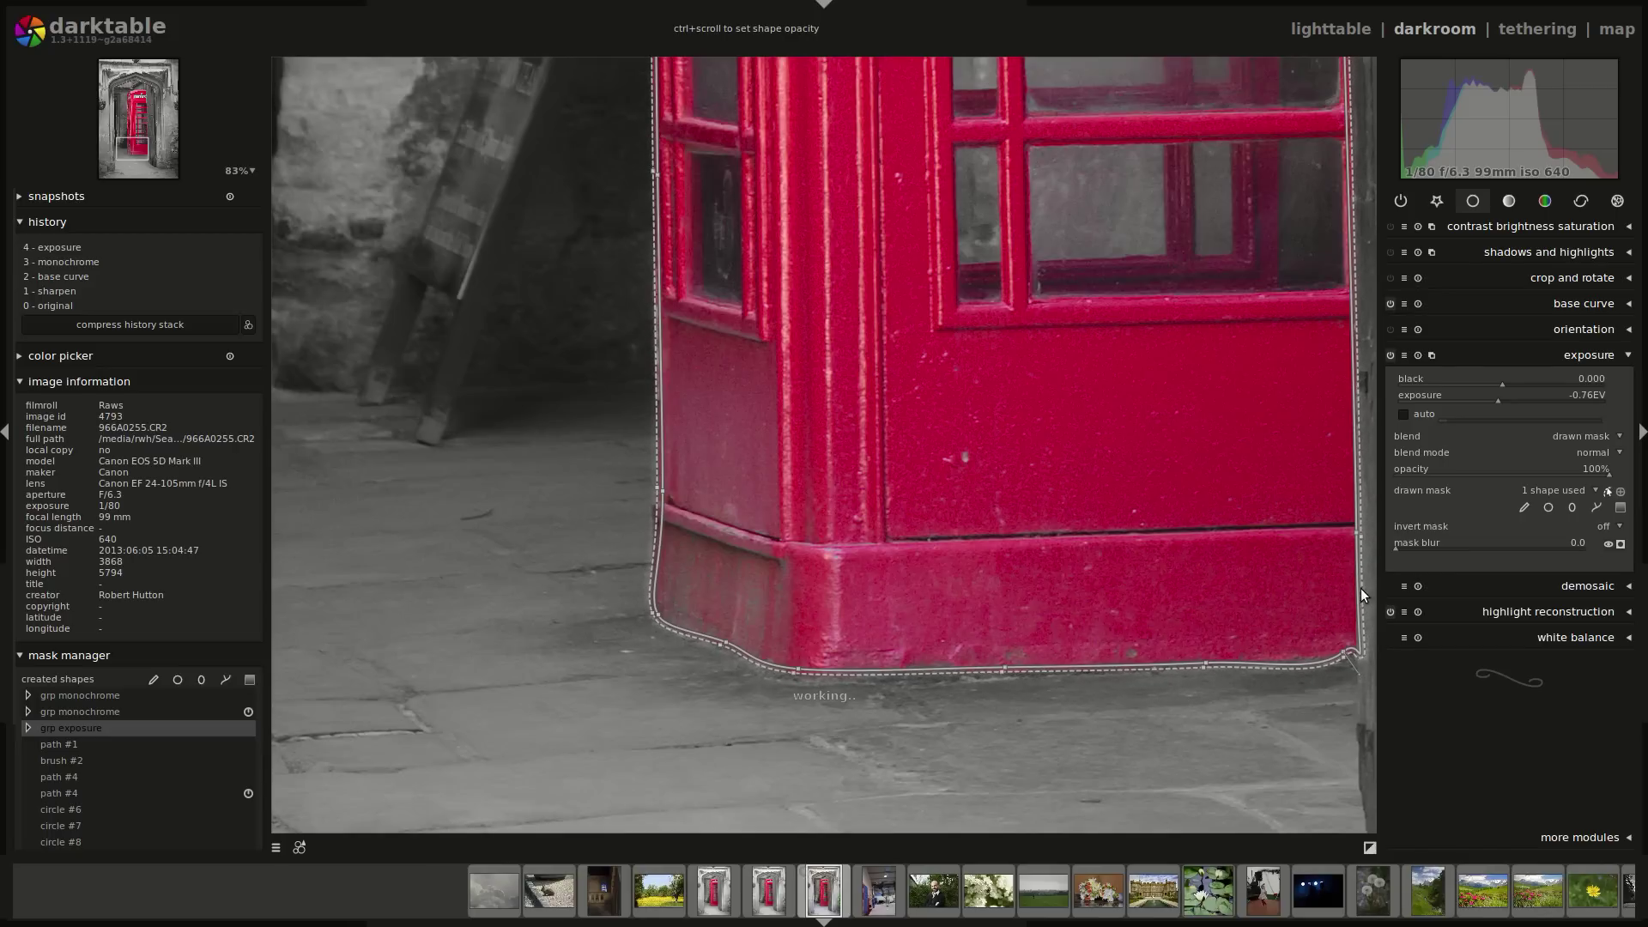
scroll(1362, 589, "up", 1)
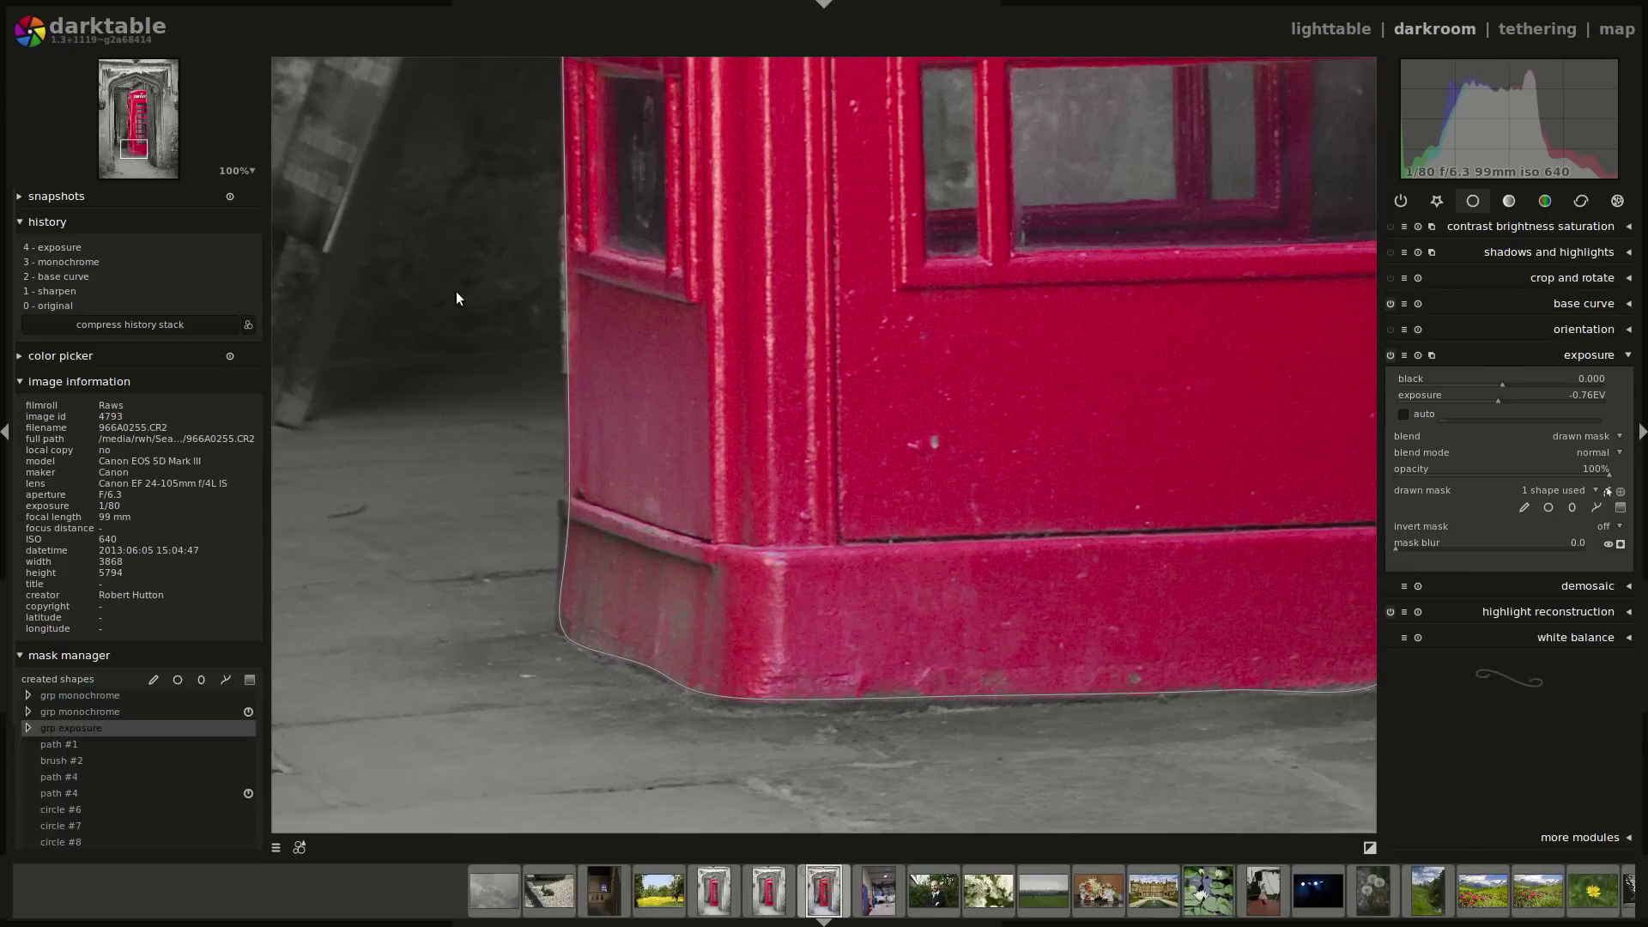
scroll(529, 373, "down", 3)
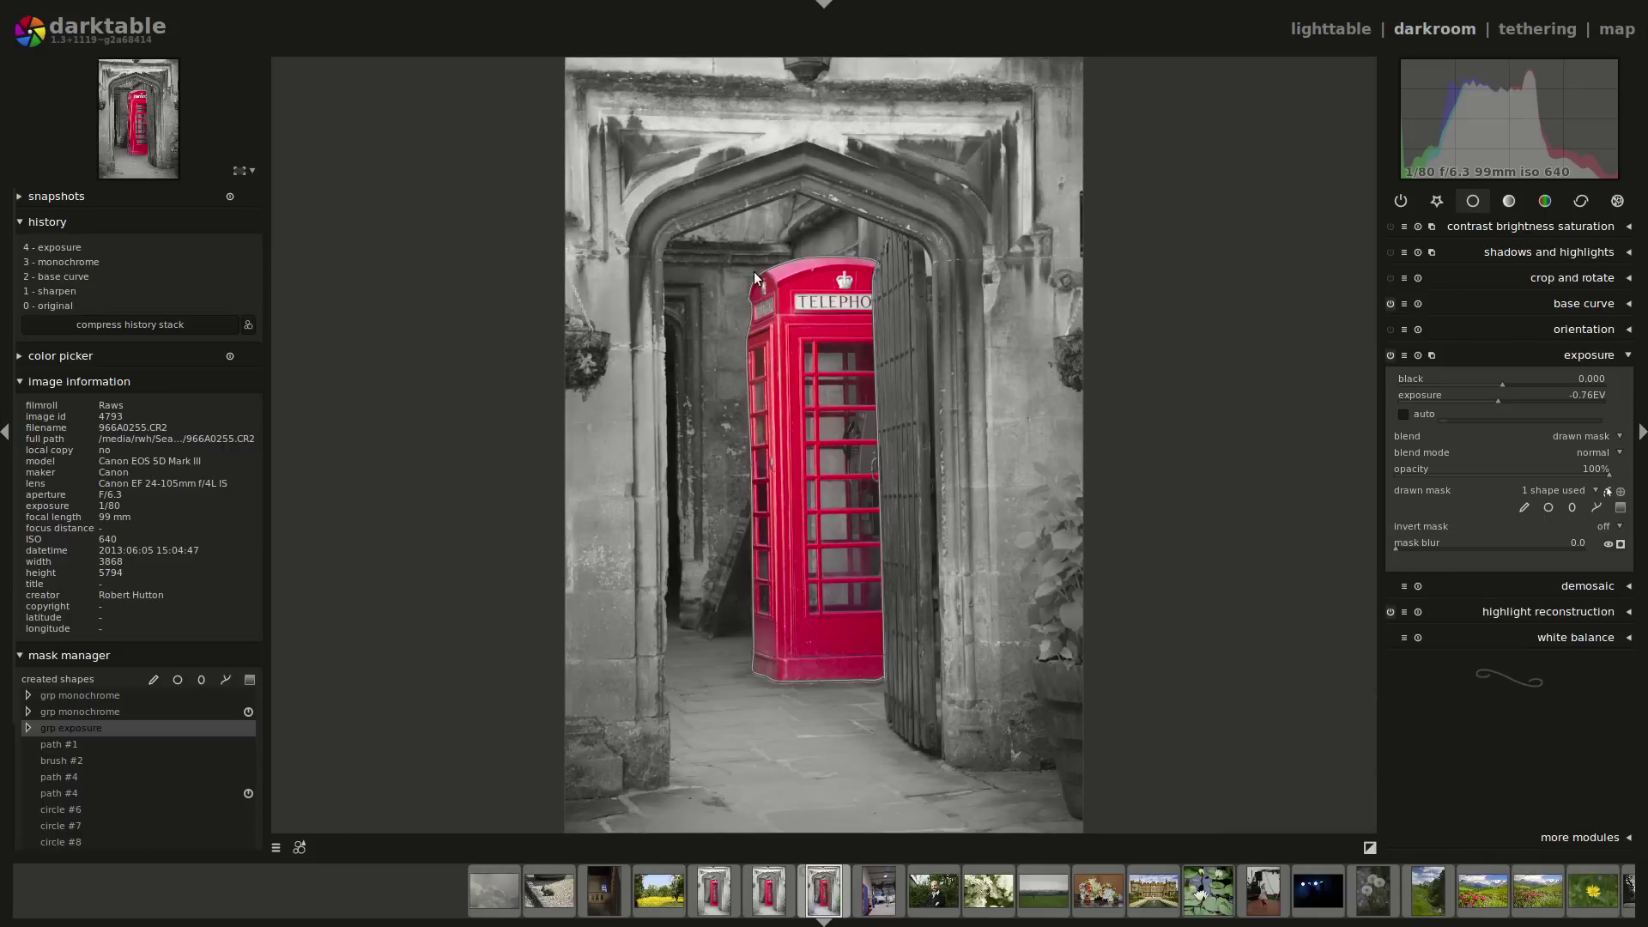
left_click(1608, 493)
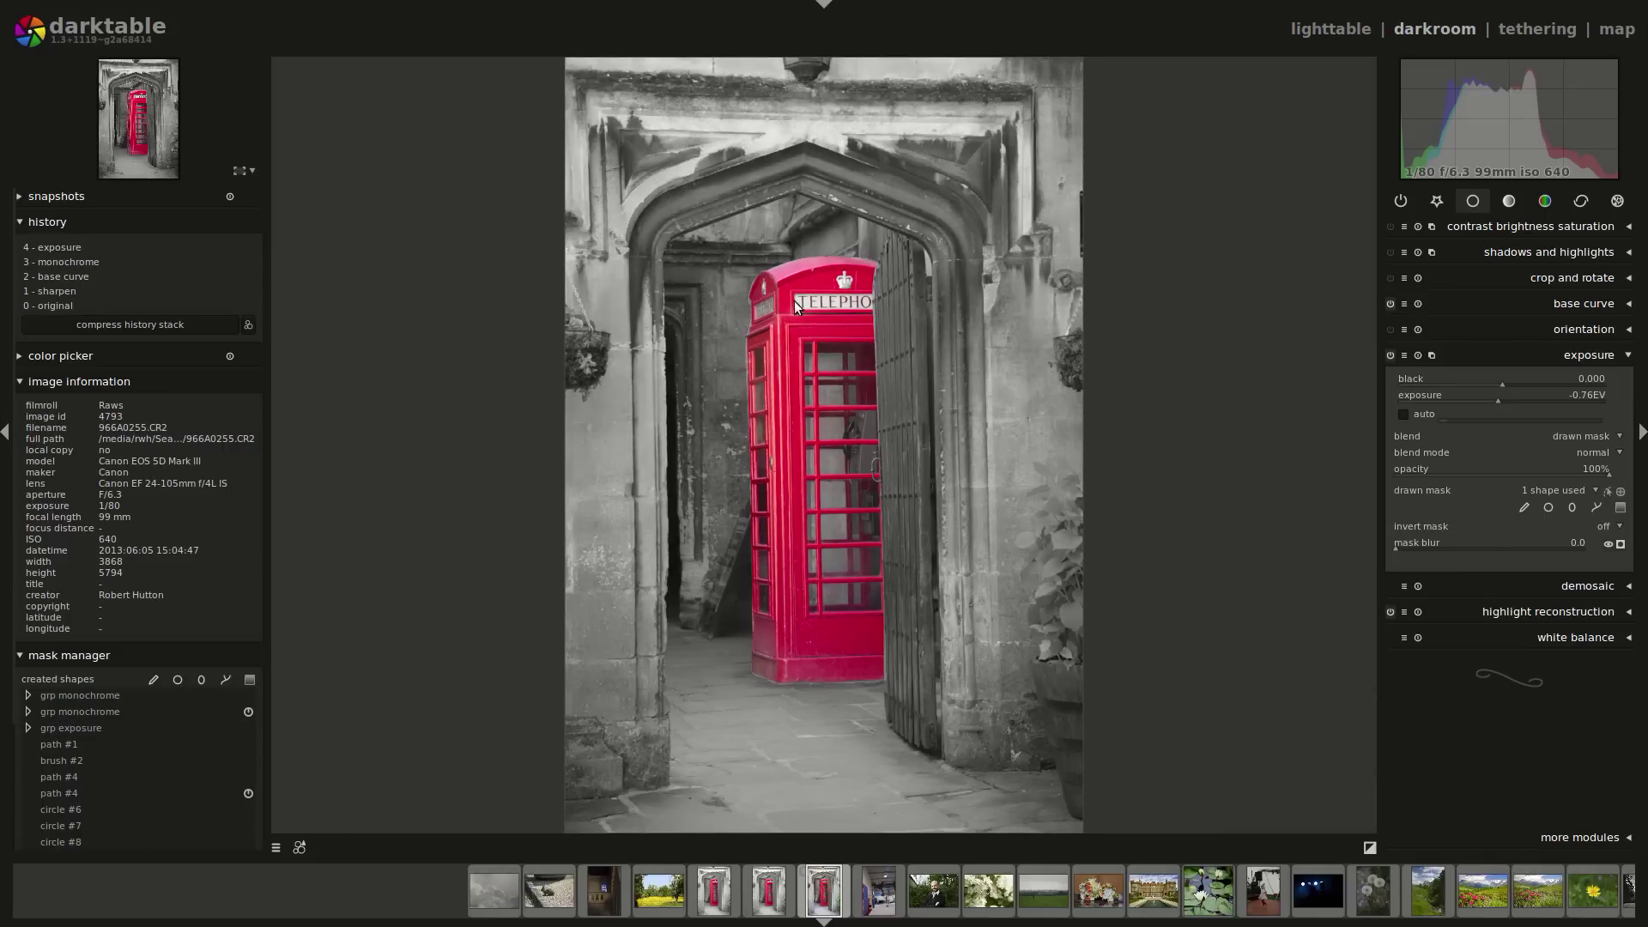
Show the exposure mask's path and fit its node and feather to the lower roof corner on the side away from the wooden gate
scroll(738, 301, "up", 4)
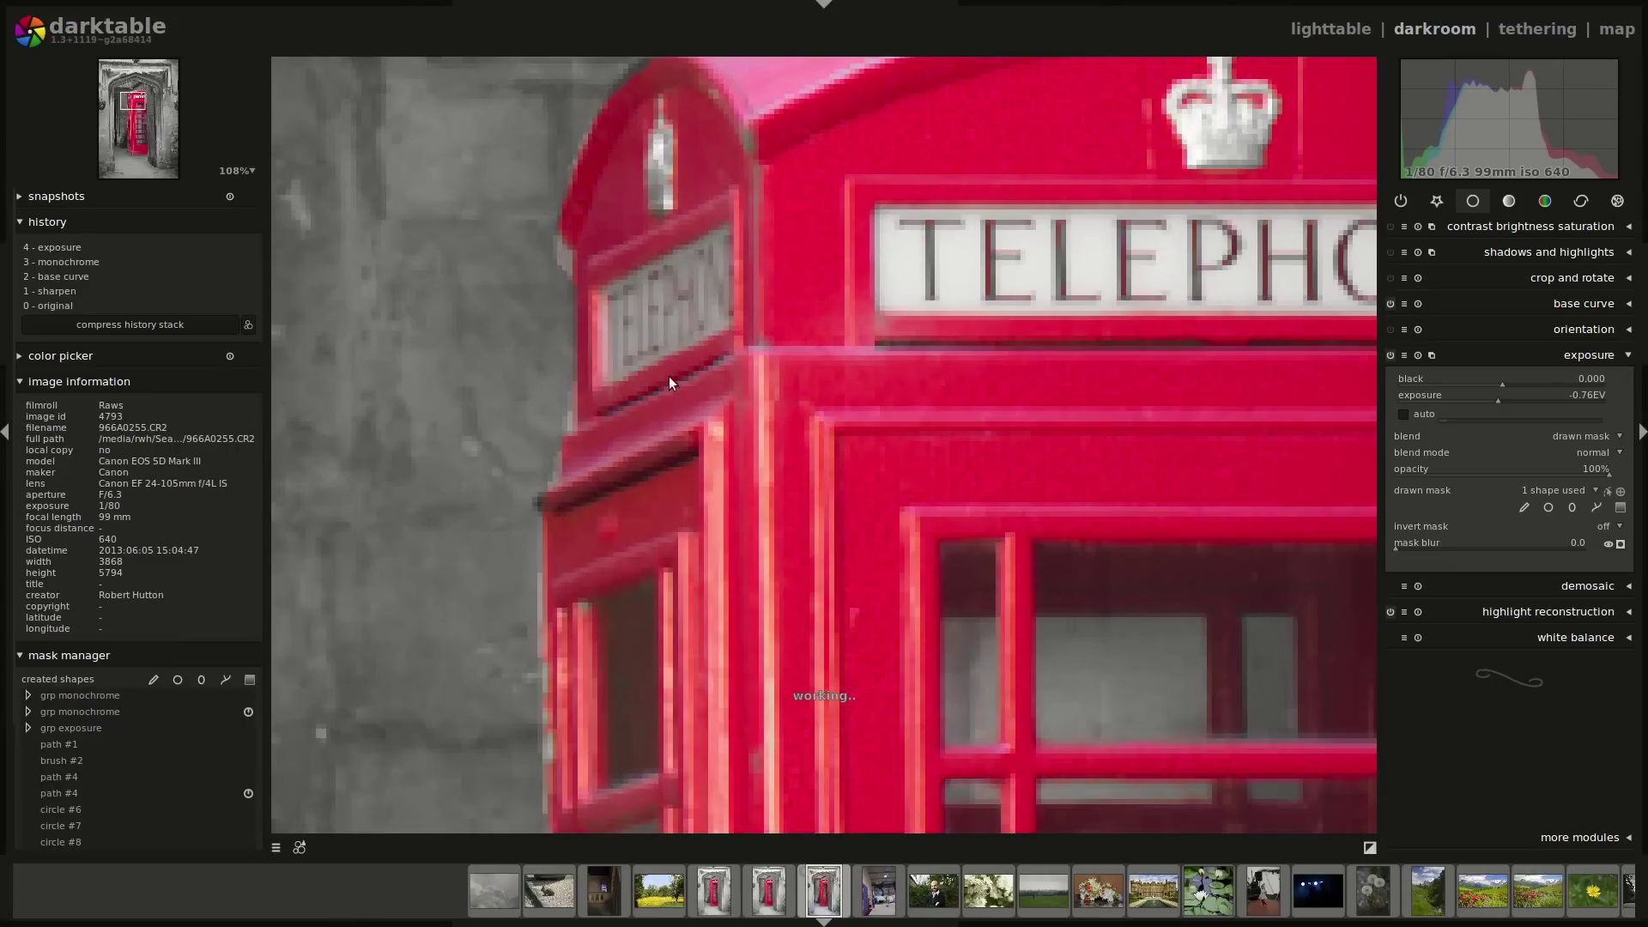
scroll(501, 273, "up", 2)
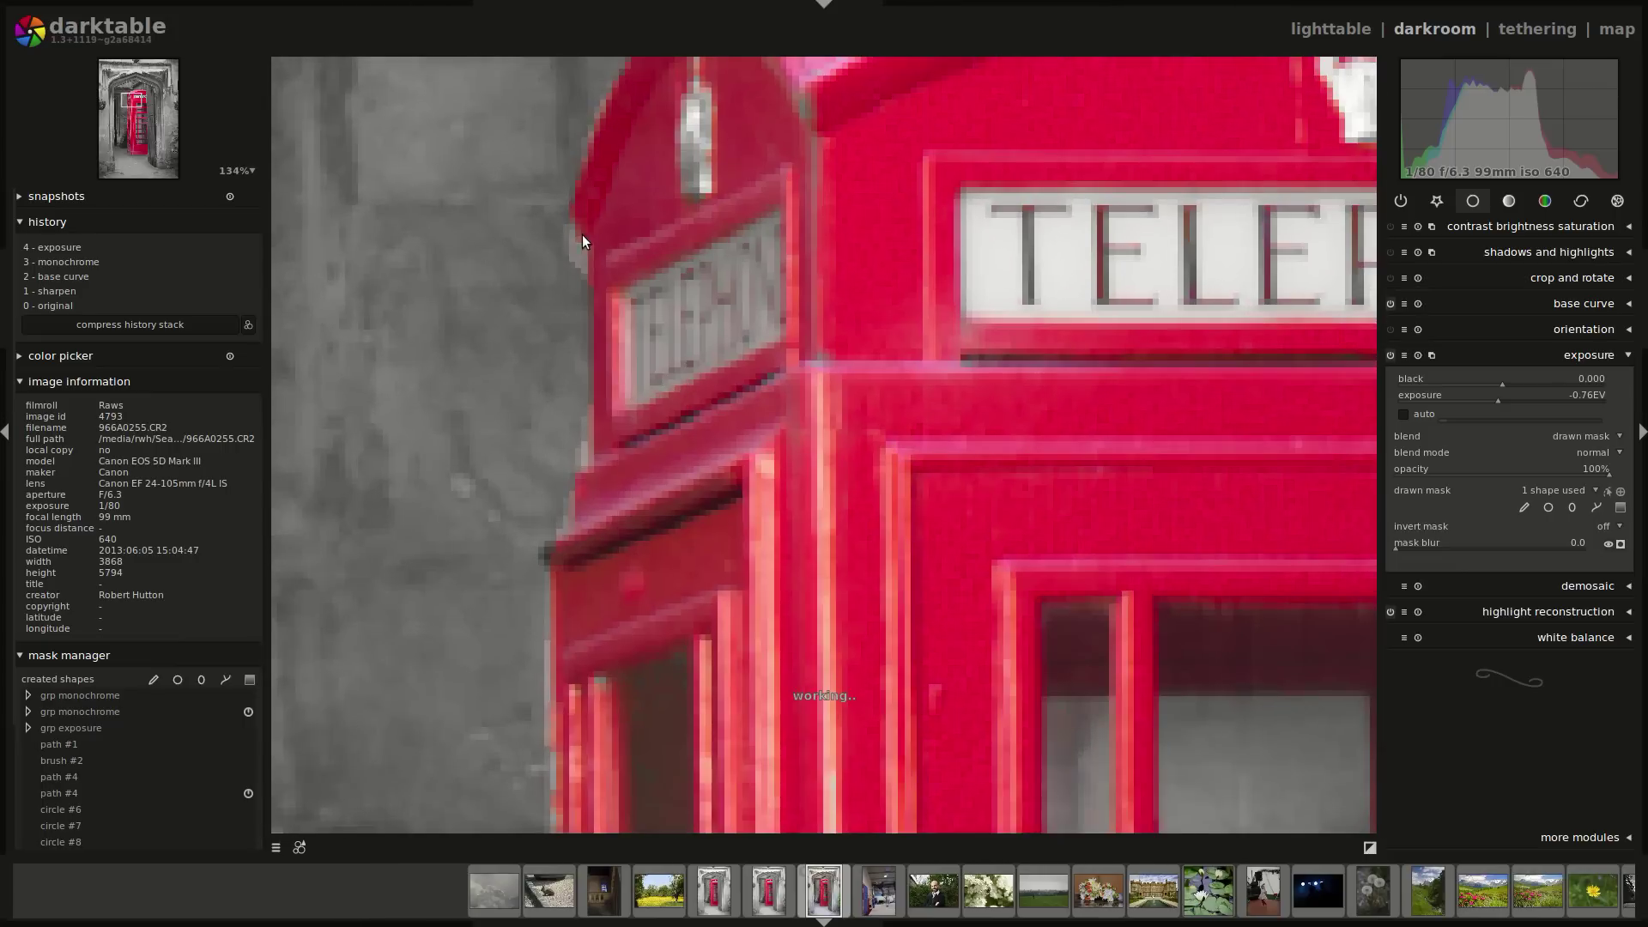
left_click(1608, 492)
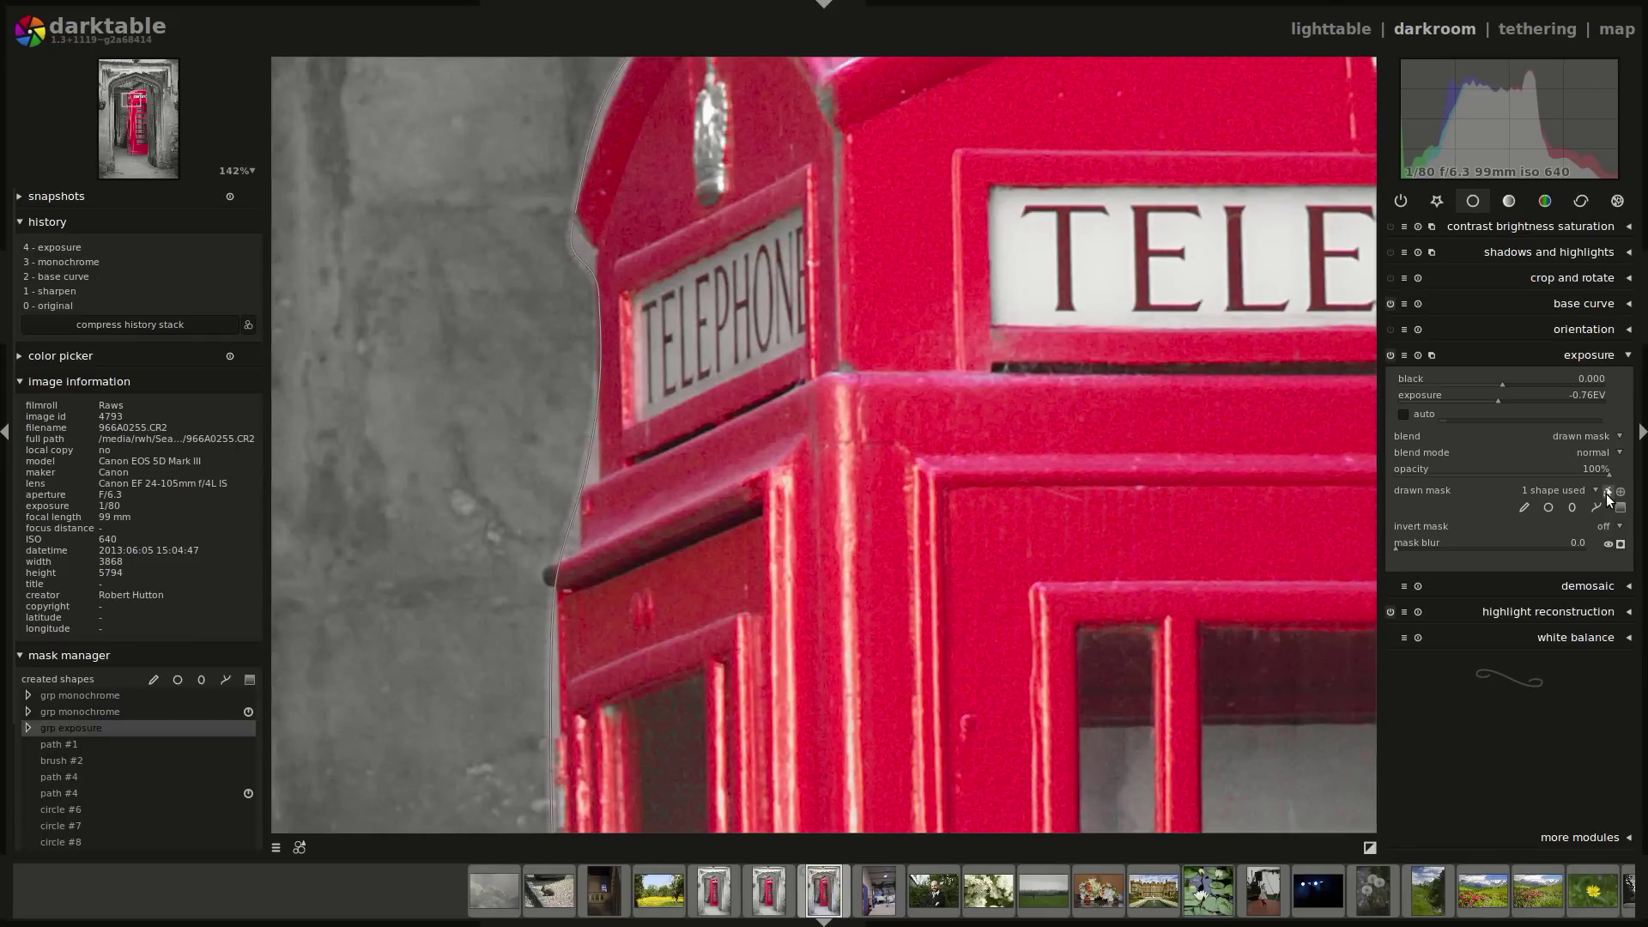
mouse_move(572, 239)
left_mouse_down()
mouse_move(592, 250)
mouse_move(577, 215)
left_mouse_up()
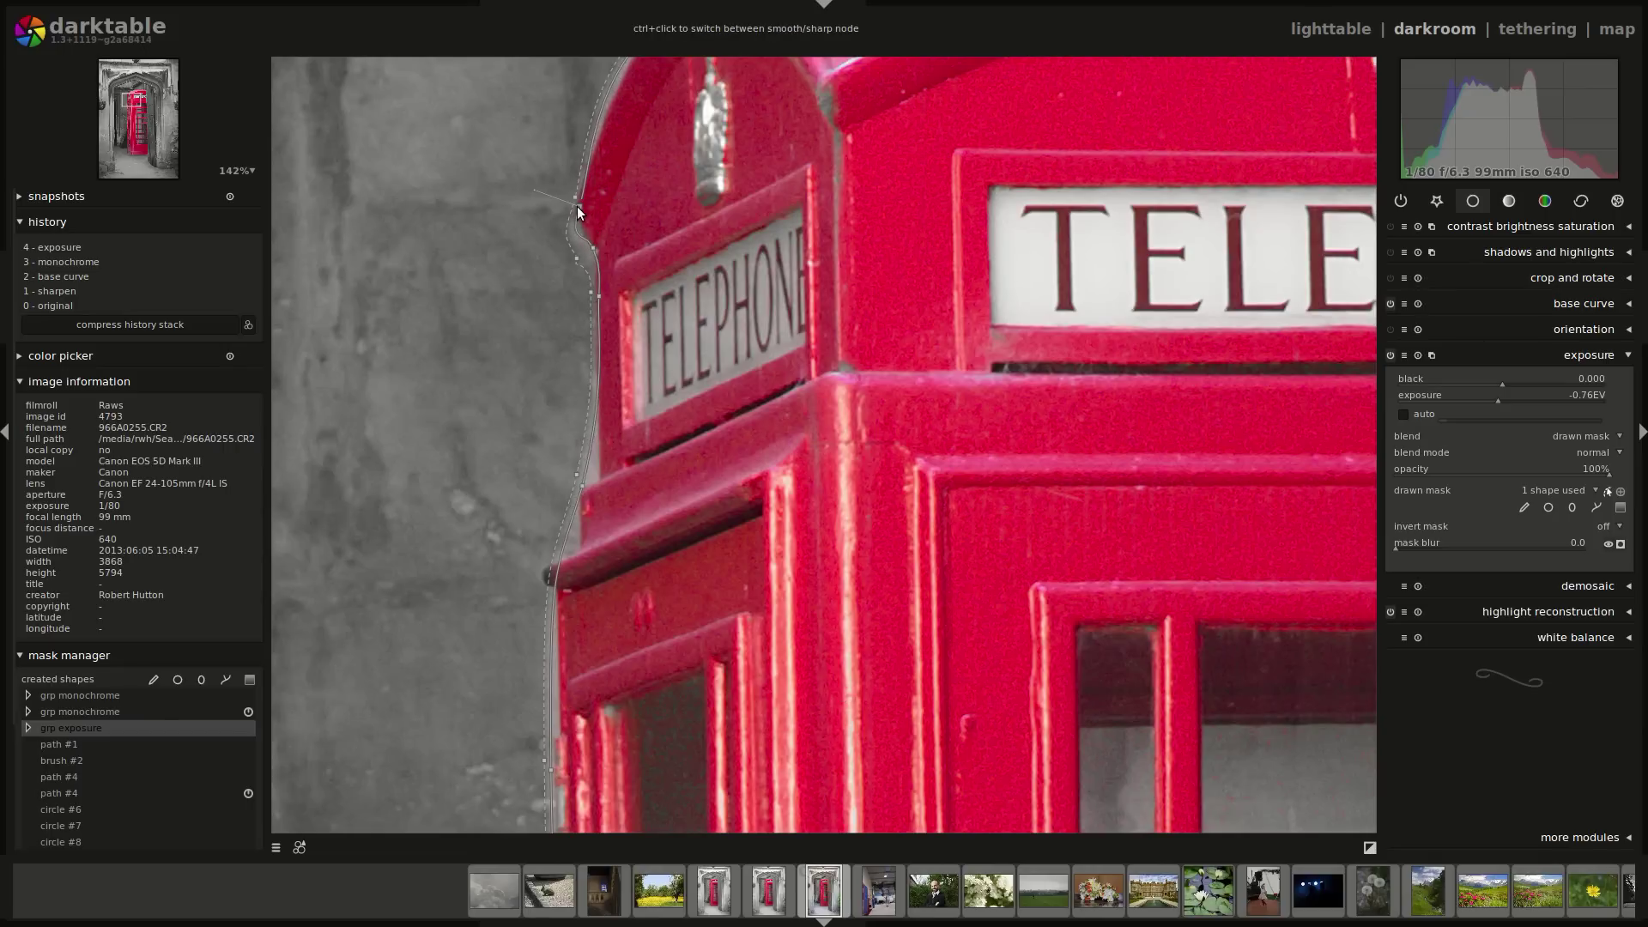
mouse_move(534, 189)
left_mouse_down()
mouse_move(572, 218)
mouse_move(557, 204)
left_mouse_up()
Shift the whole mask path and realign it with the telephone box's roof outline
left_click_drag(640, 164, 617, 264)
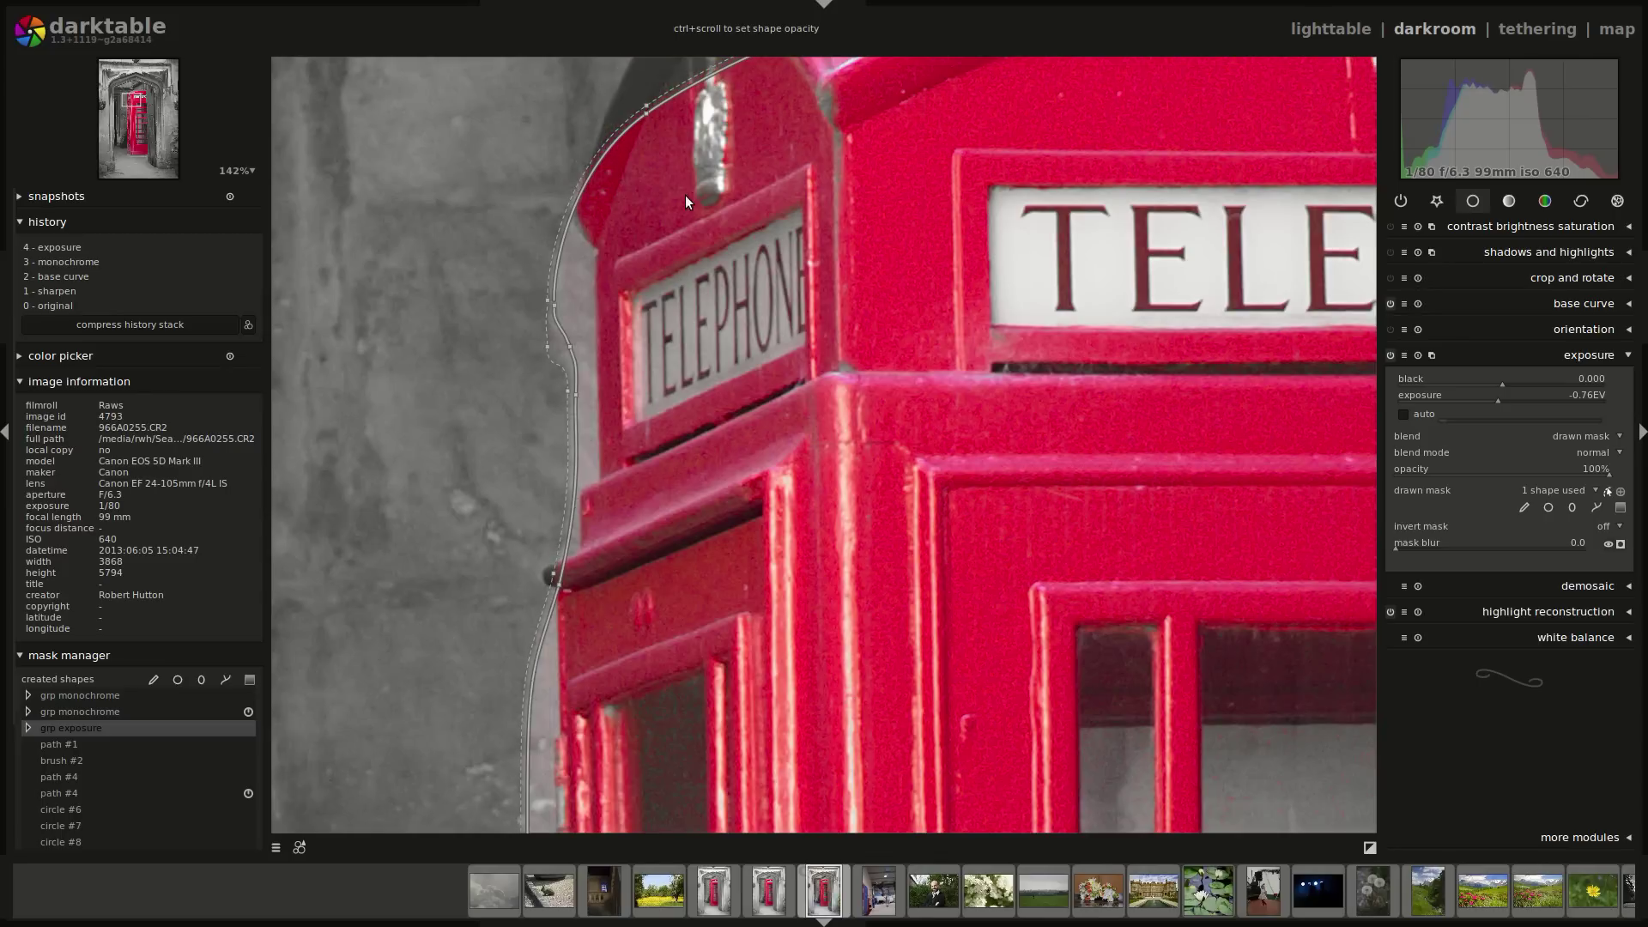
scroll(460, 249, "down", 1)
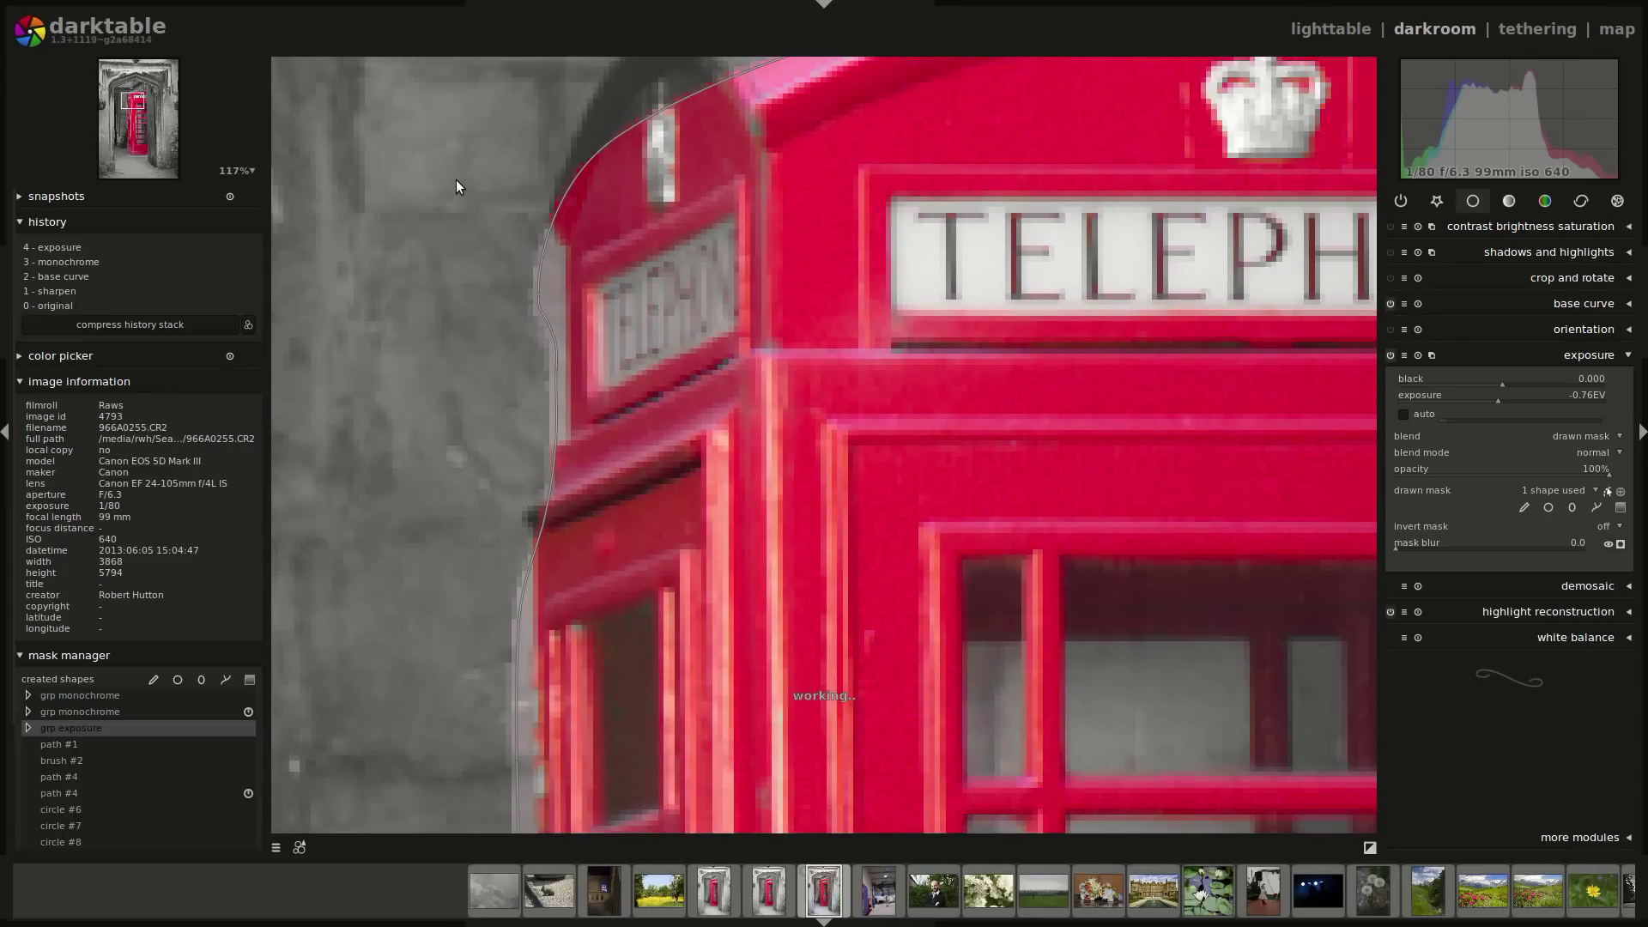
left_click_drag(456, 182, 505, 442)
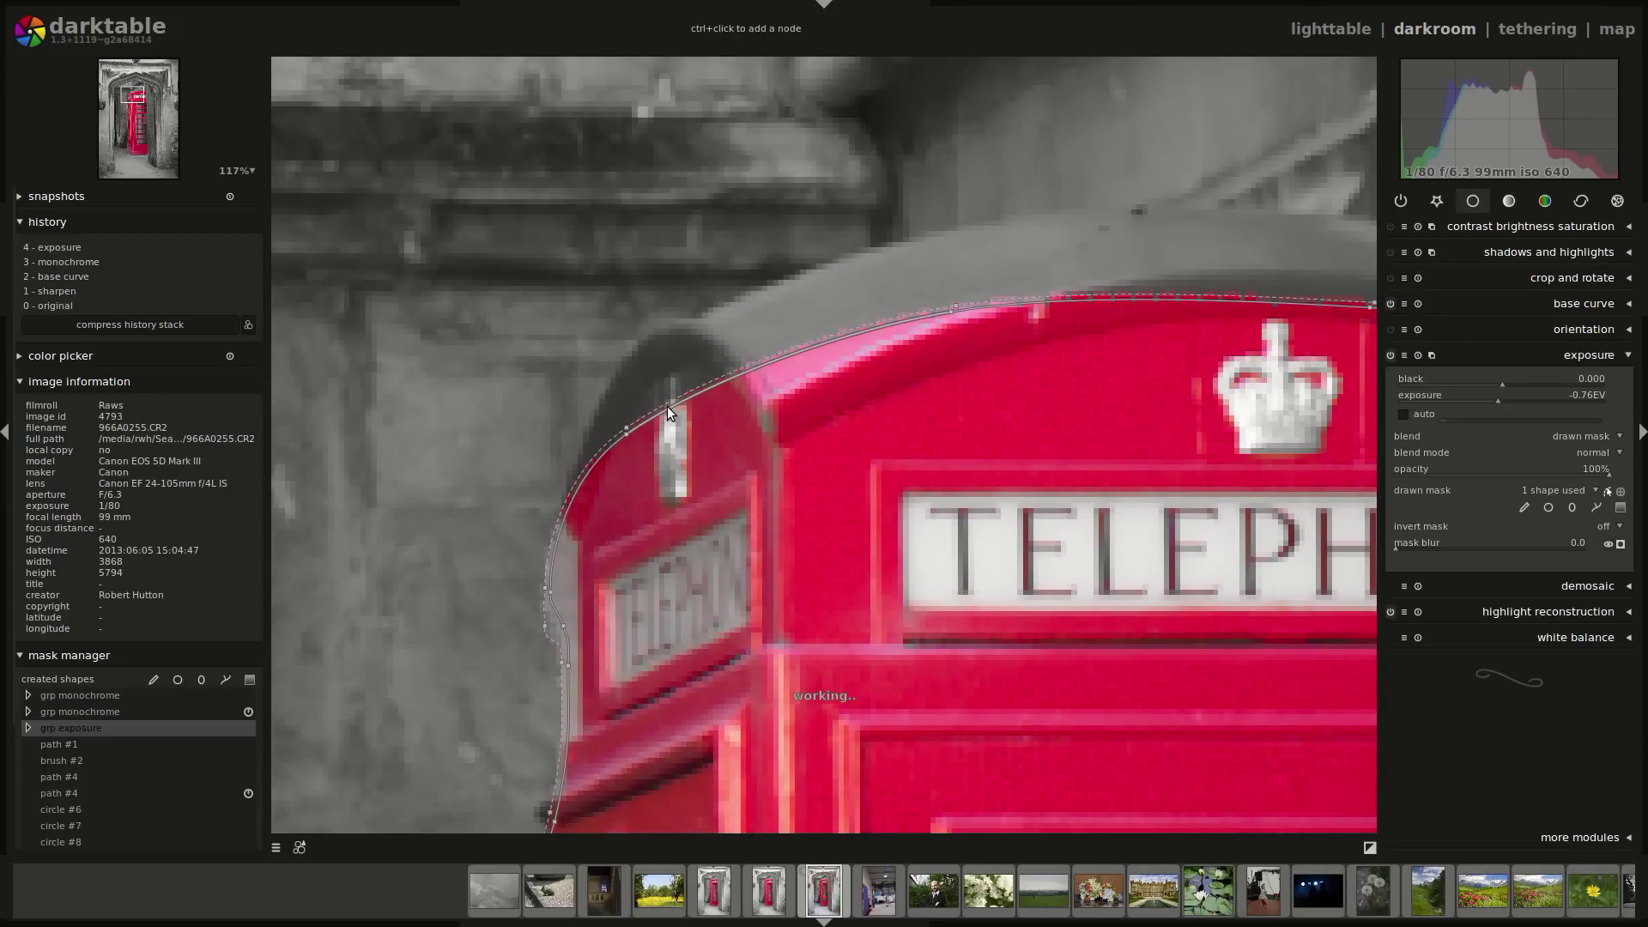
mouse_move(665, 407)
left_mouse_down()
mouse_move(685, 402)
mouse_move(707, 318)
left_mouse_up()
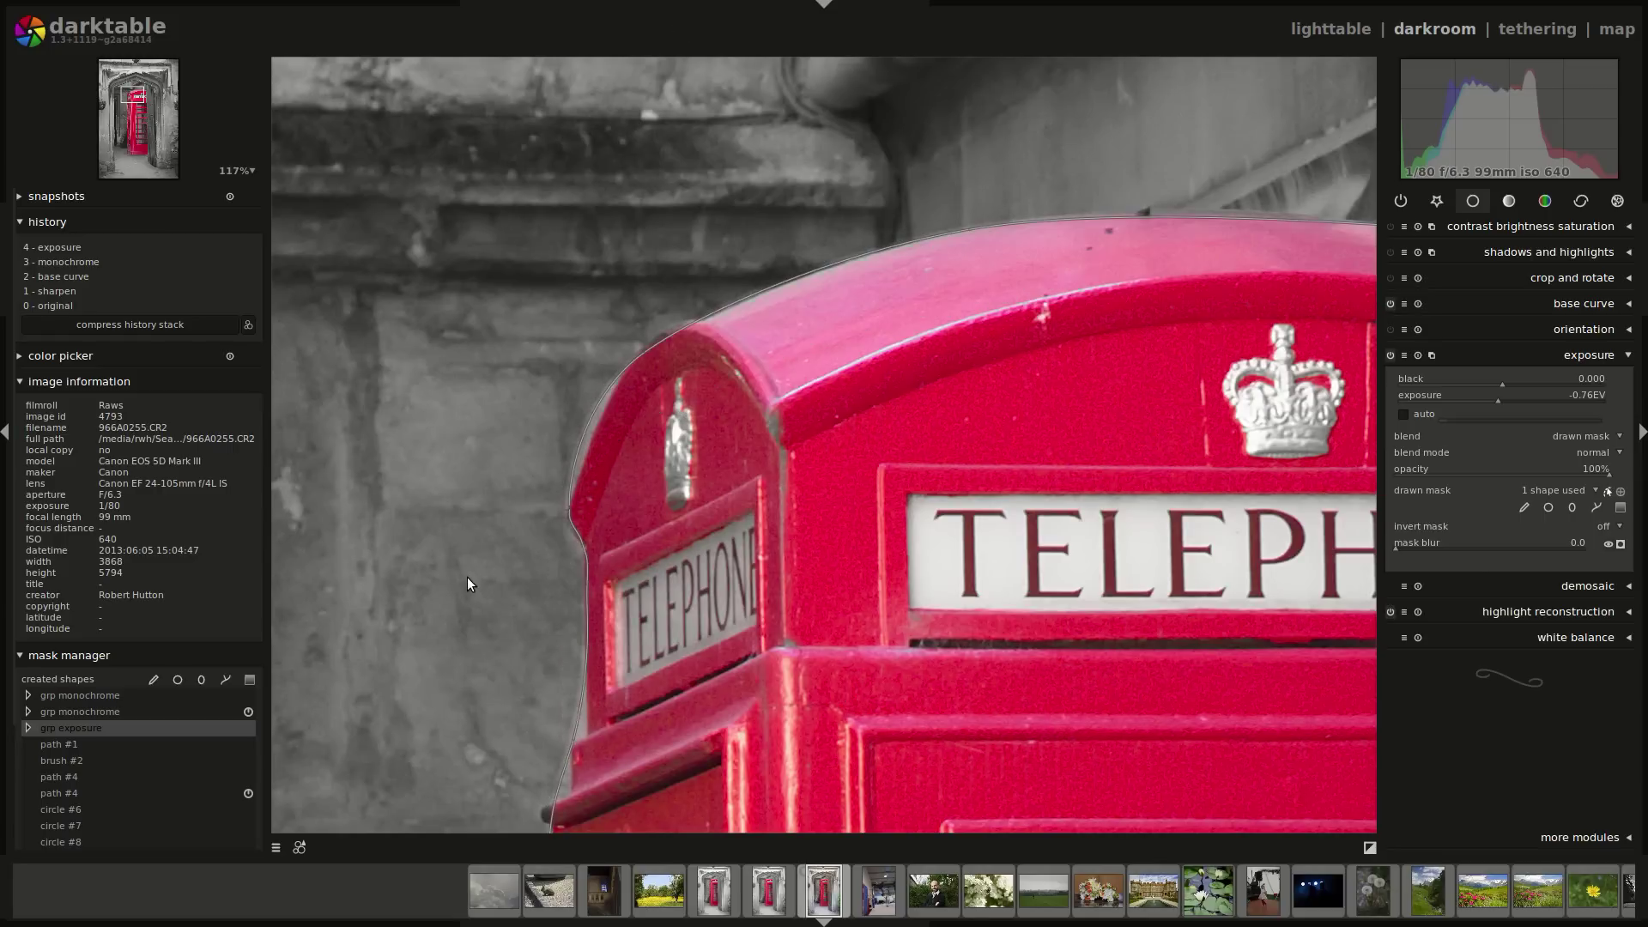
Add a path node below the side TELEPHONE sign and fit the path to the notch where the sign meets the cornice
scroll(485, 594, "down", 1)
scroll(465, 640, "down", 1)
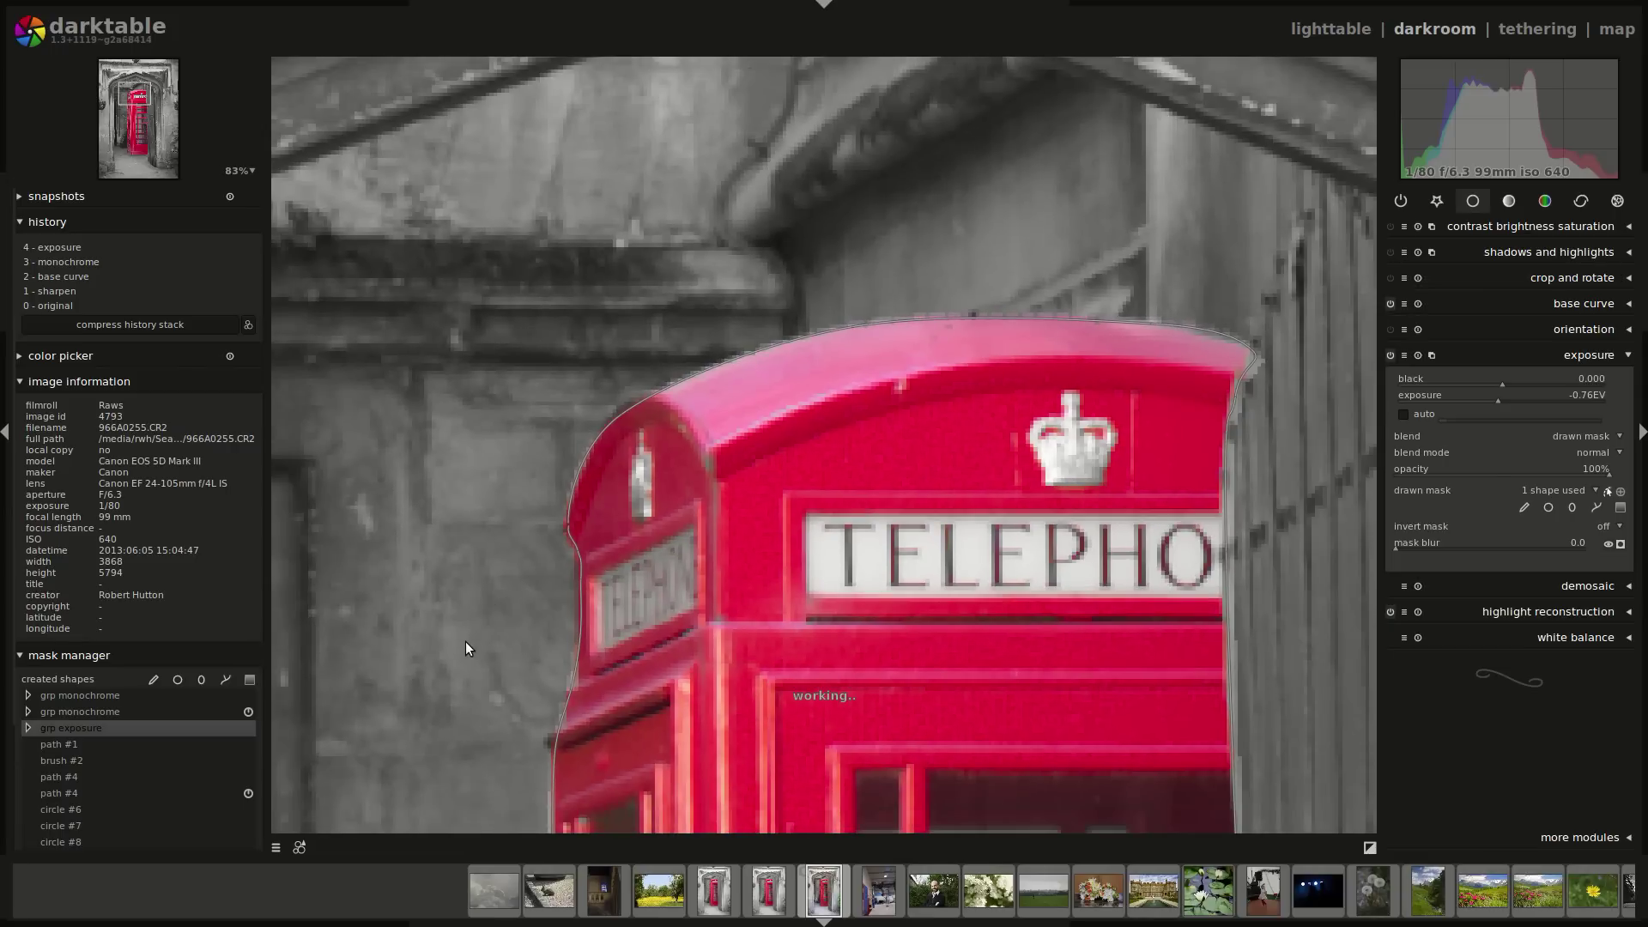
scroll(528, 725, "up", 2)
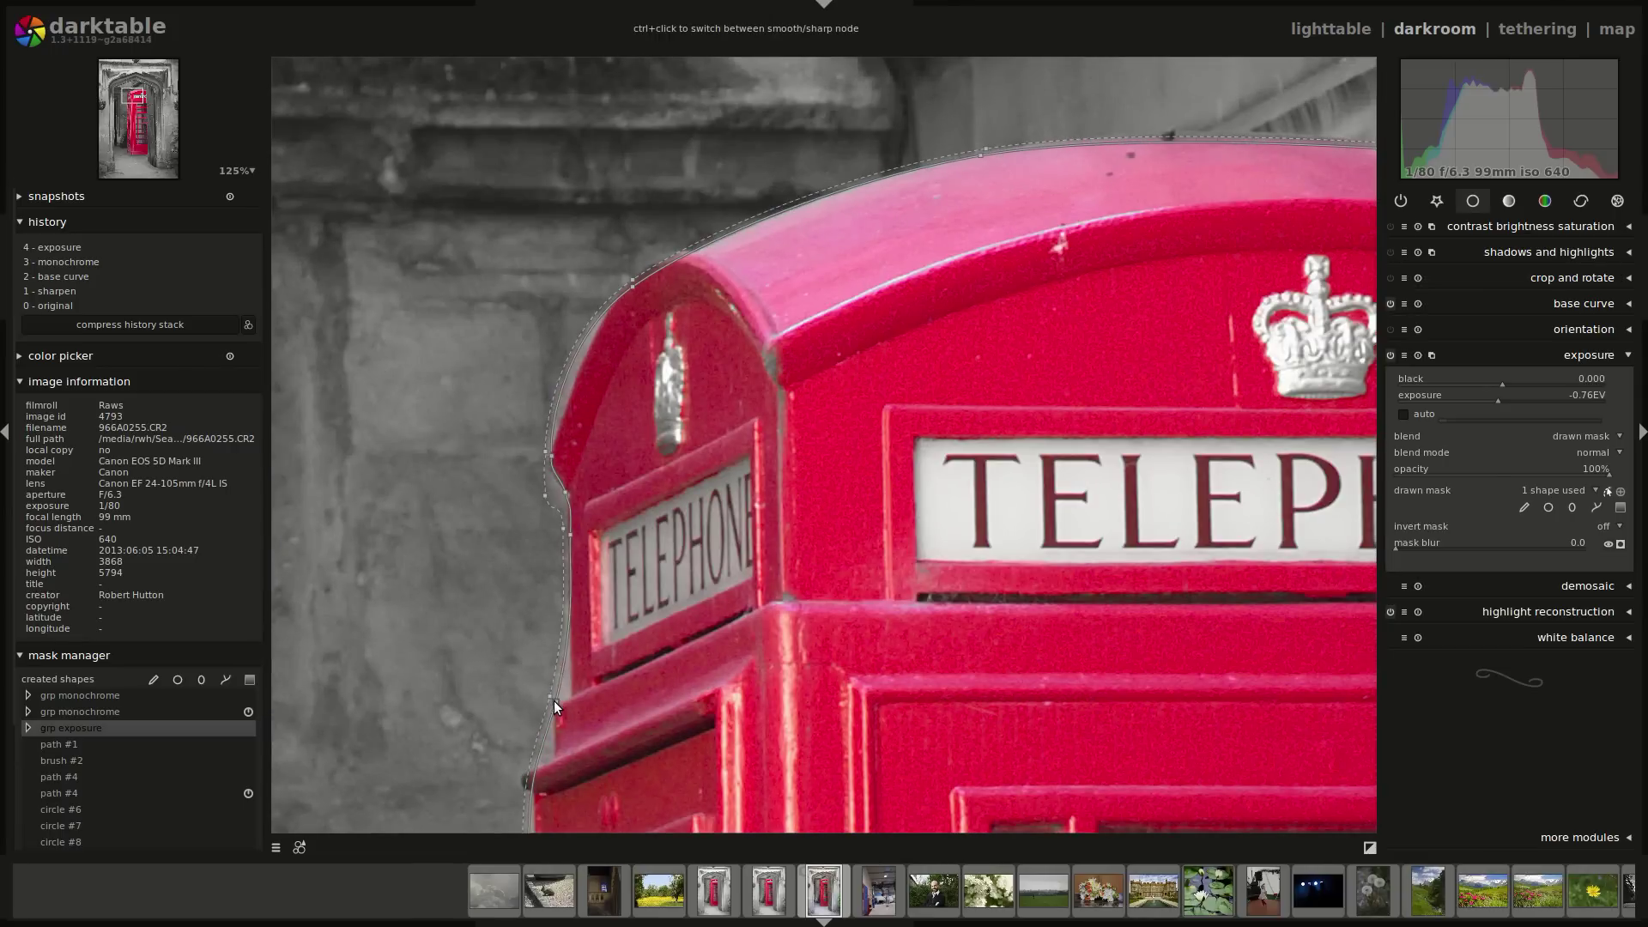
scroll(577, 504, "up", 3)
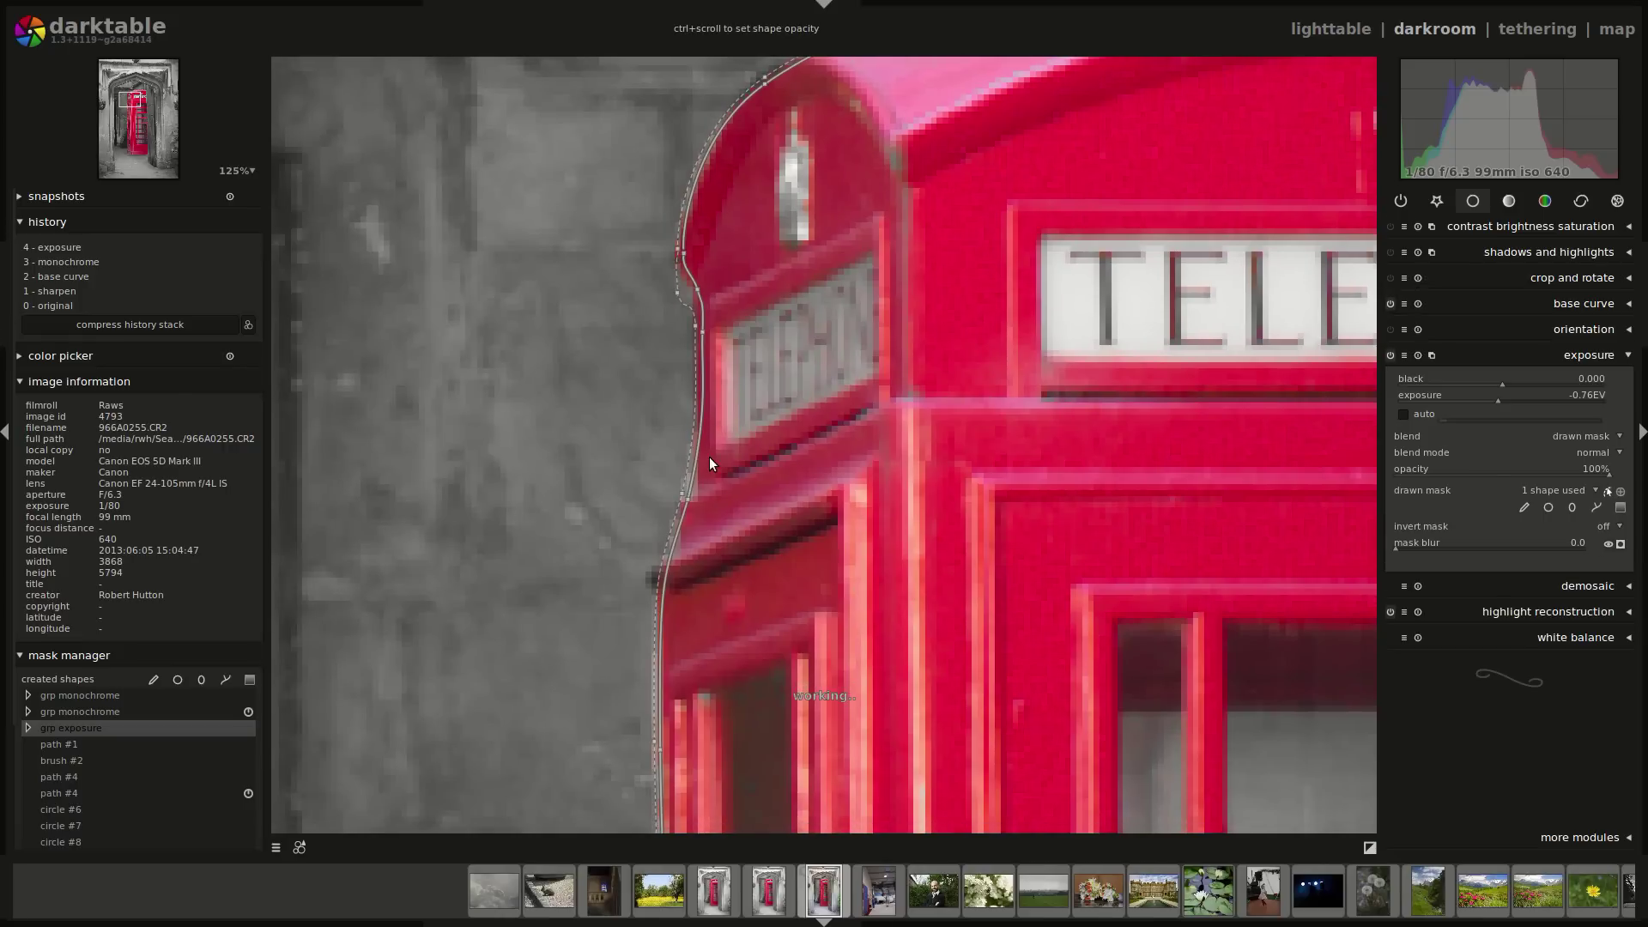
left_click(695, 465, "ctrl")
left_click(688, 494)
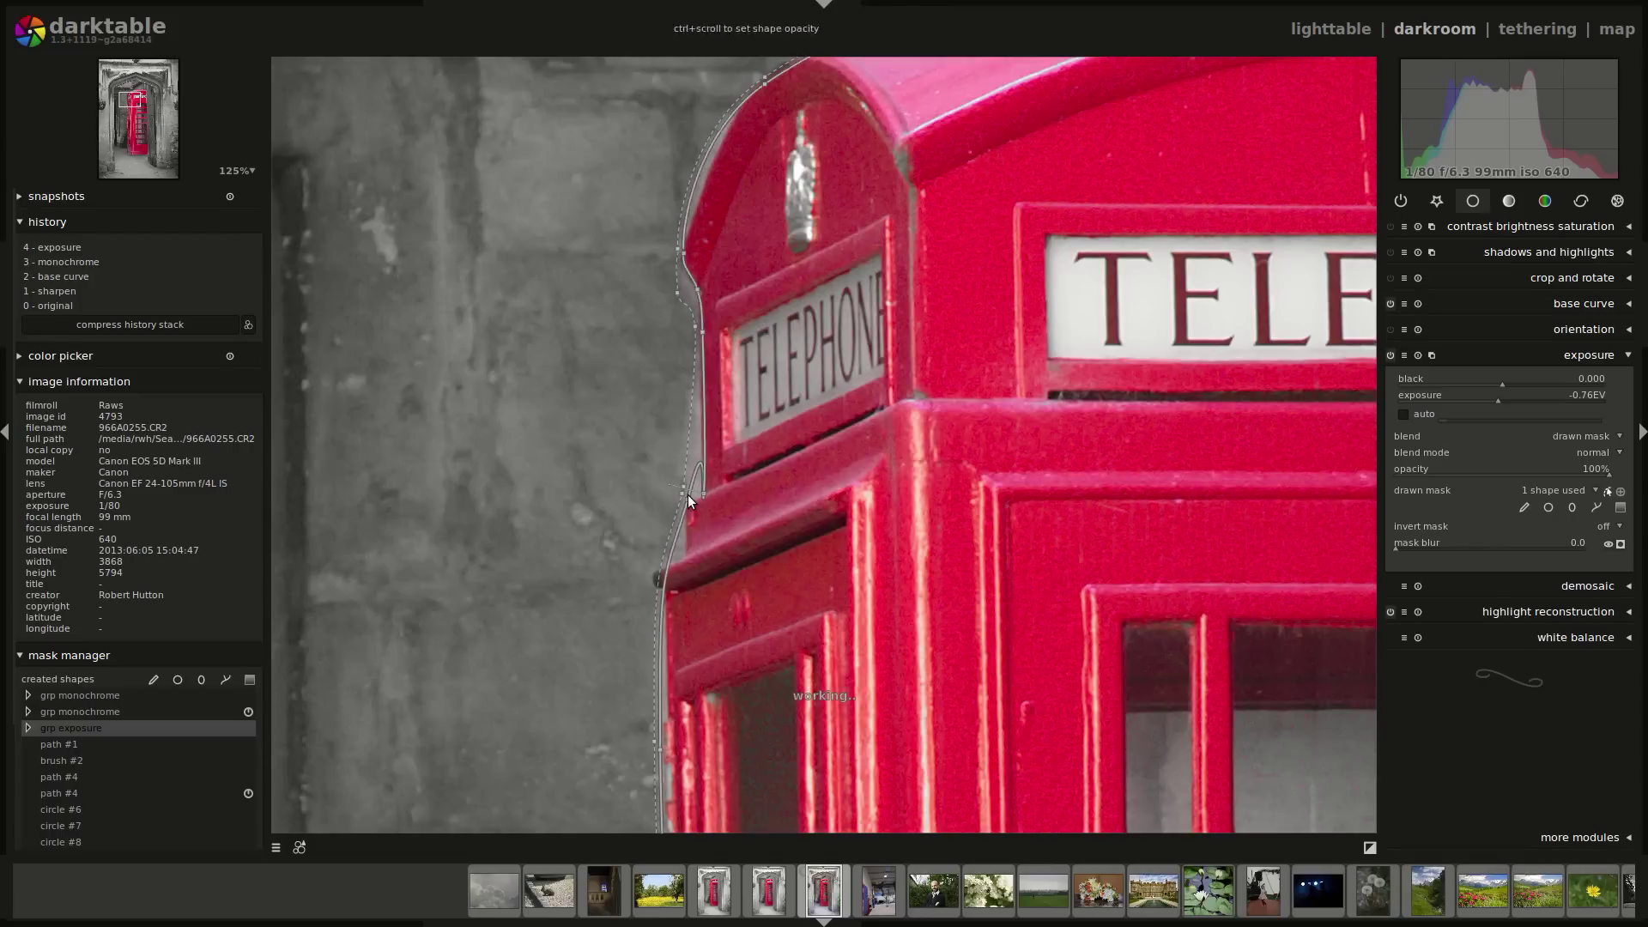
mouse_move(688, 500)
left_mouse_down()
mouse_move(590, 479)
mouse_move(672, 498)
left_mouse_up()
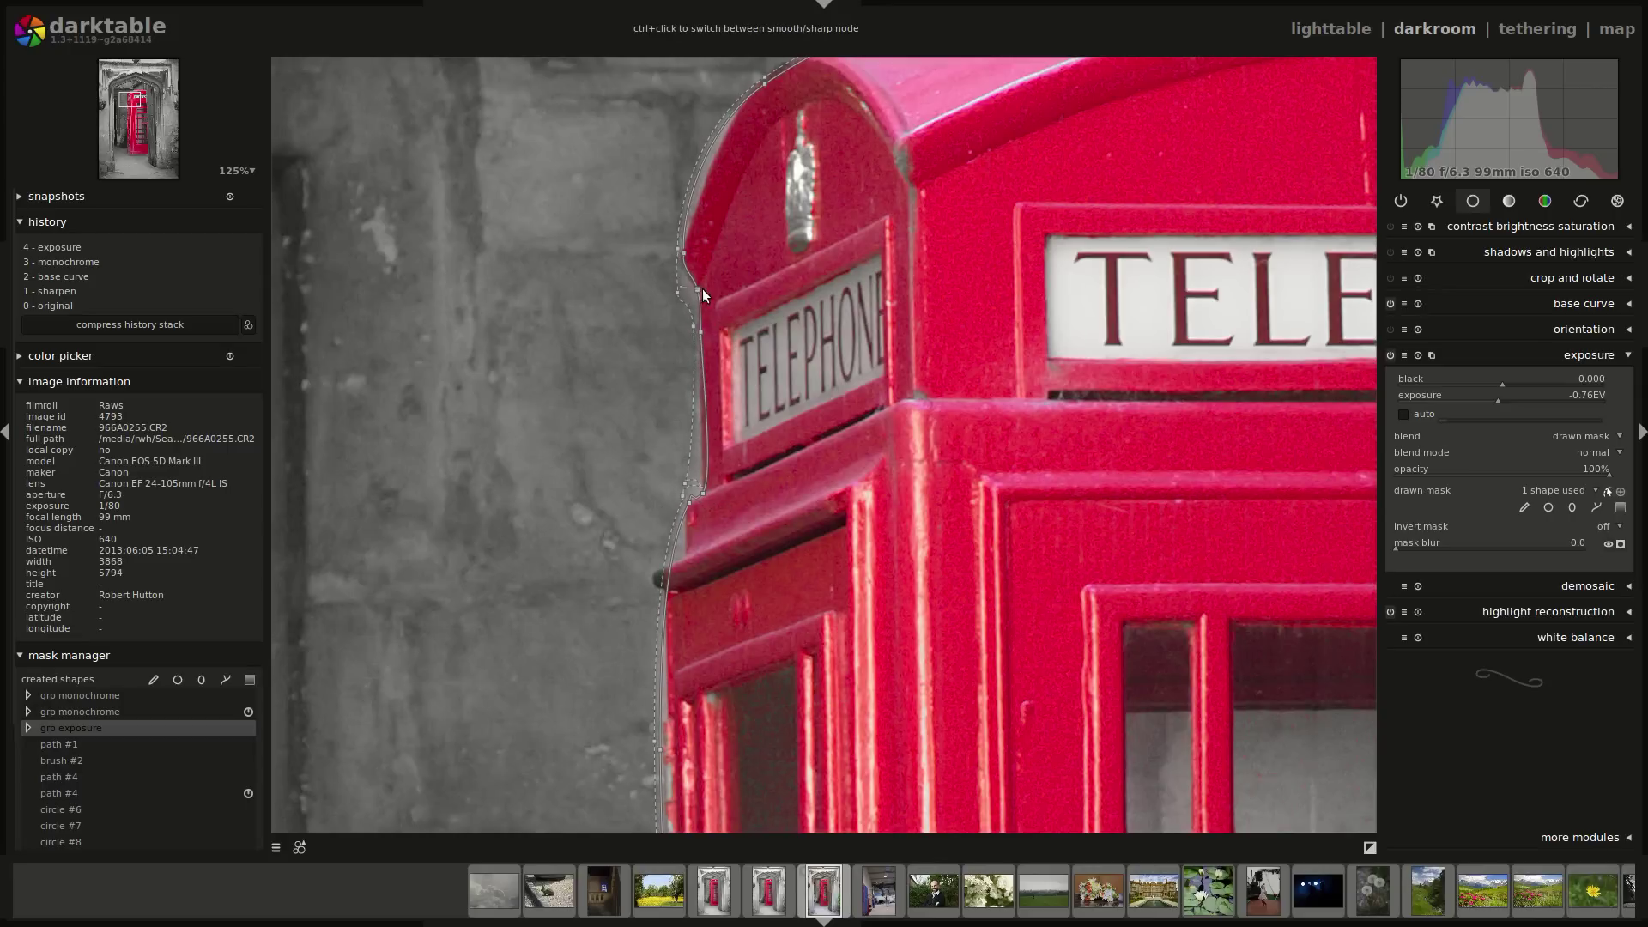
Fit the path tightly around the projecting tip of the cornice on the side away from the wooden gate
scroll(660, 256, "up", 2)
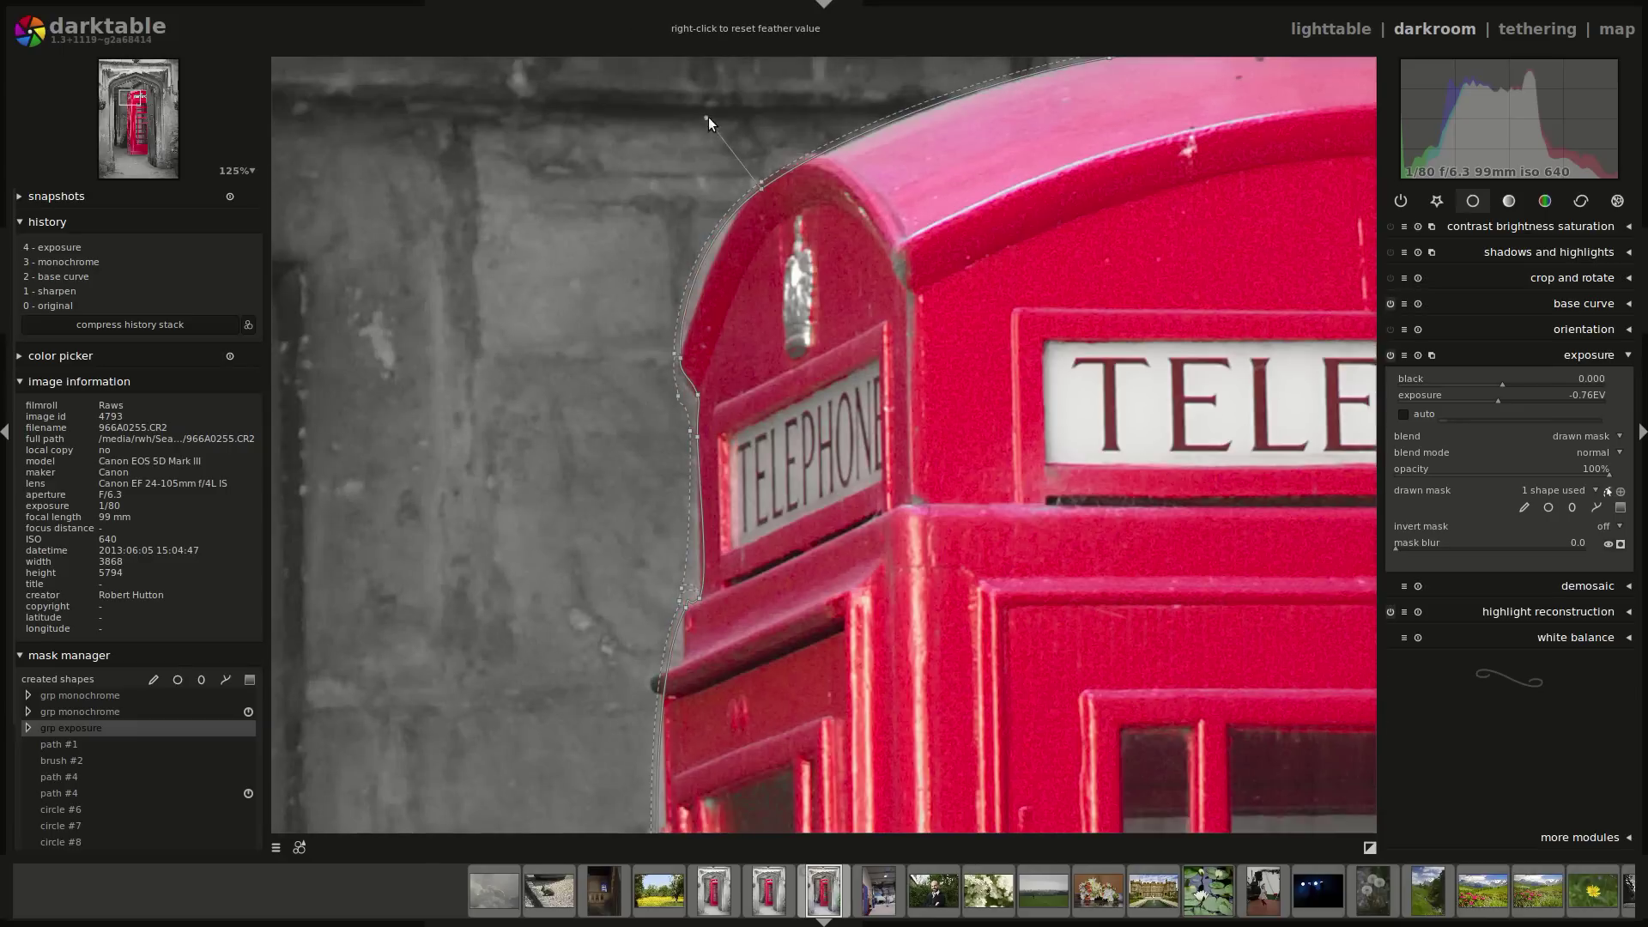
left_click_drag(563, 579, 615, 154)
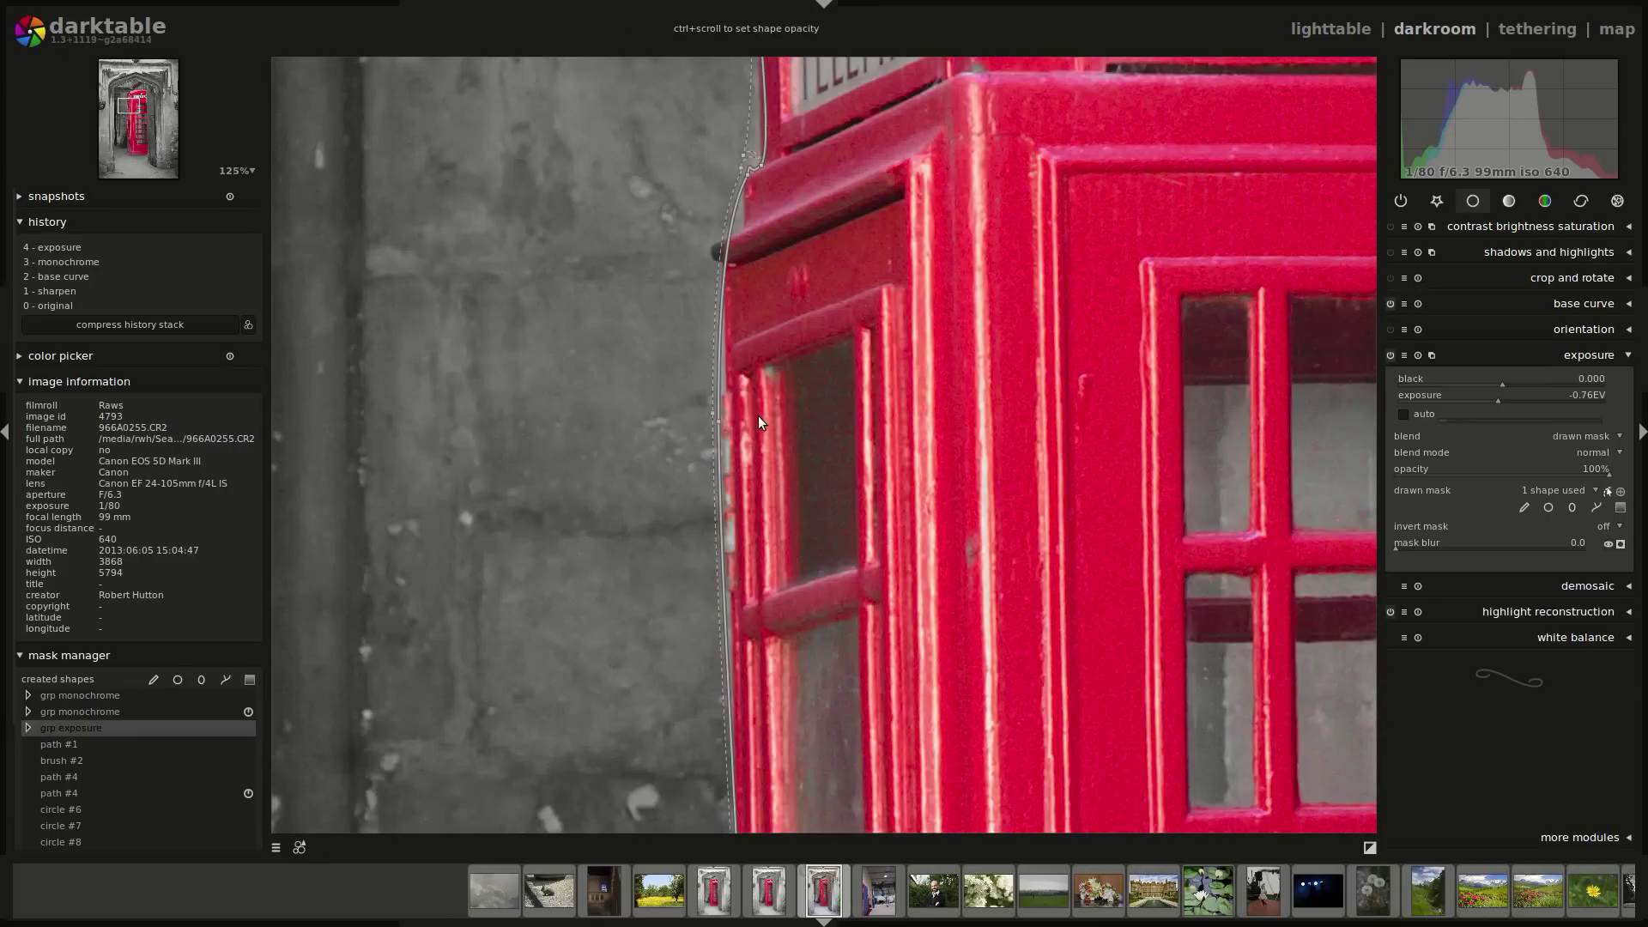
left_click_drag(735, 256, 714, 230)
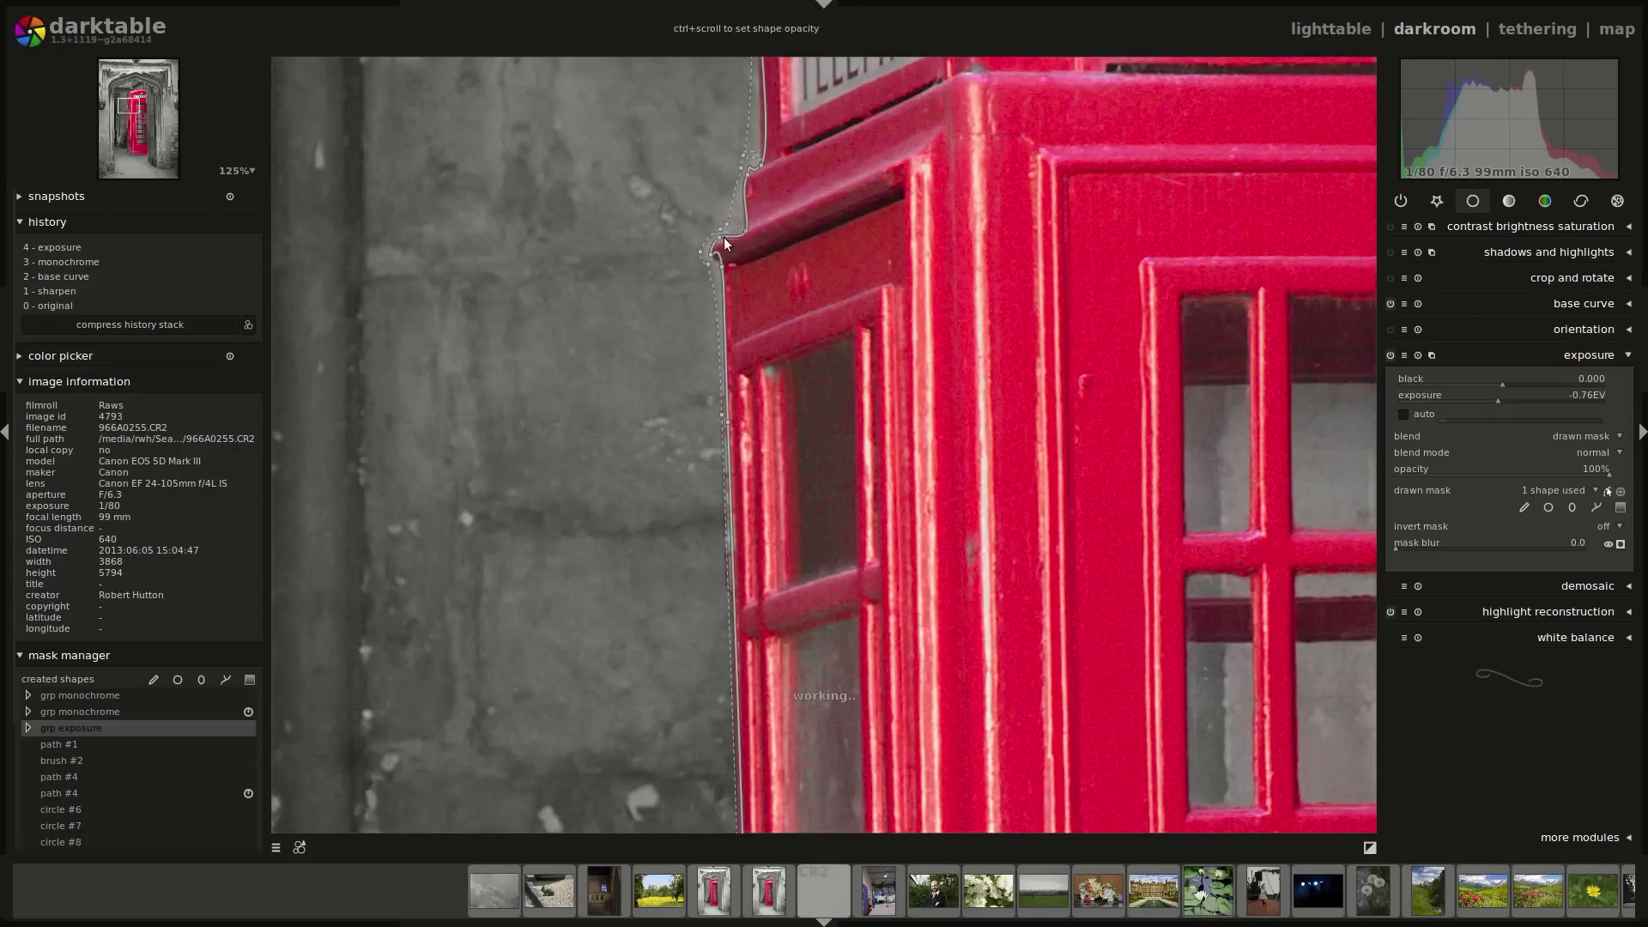
Check the path down to the base and refine its fit along the roof edge near the wooden gate
scroll(627, 390, "down", 1)
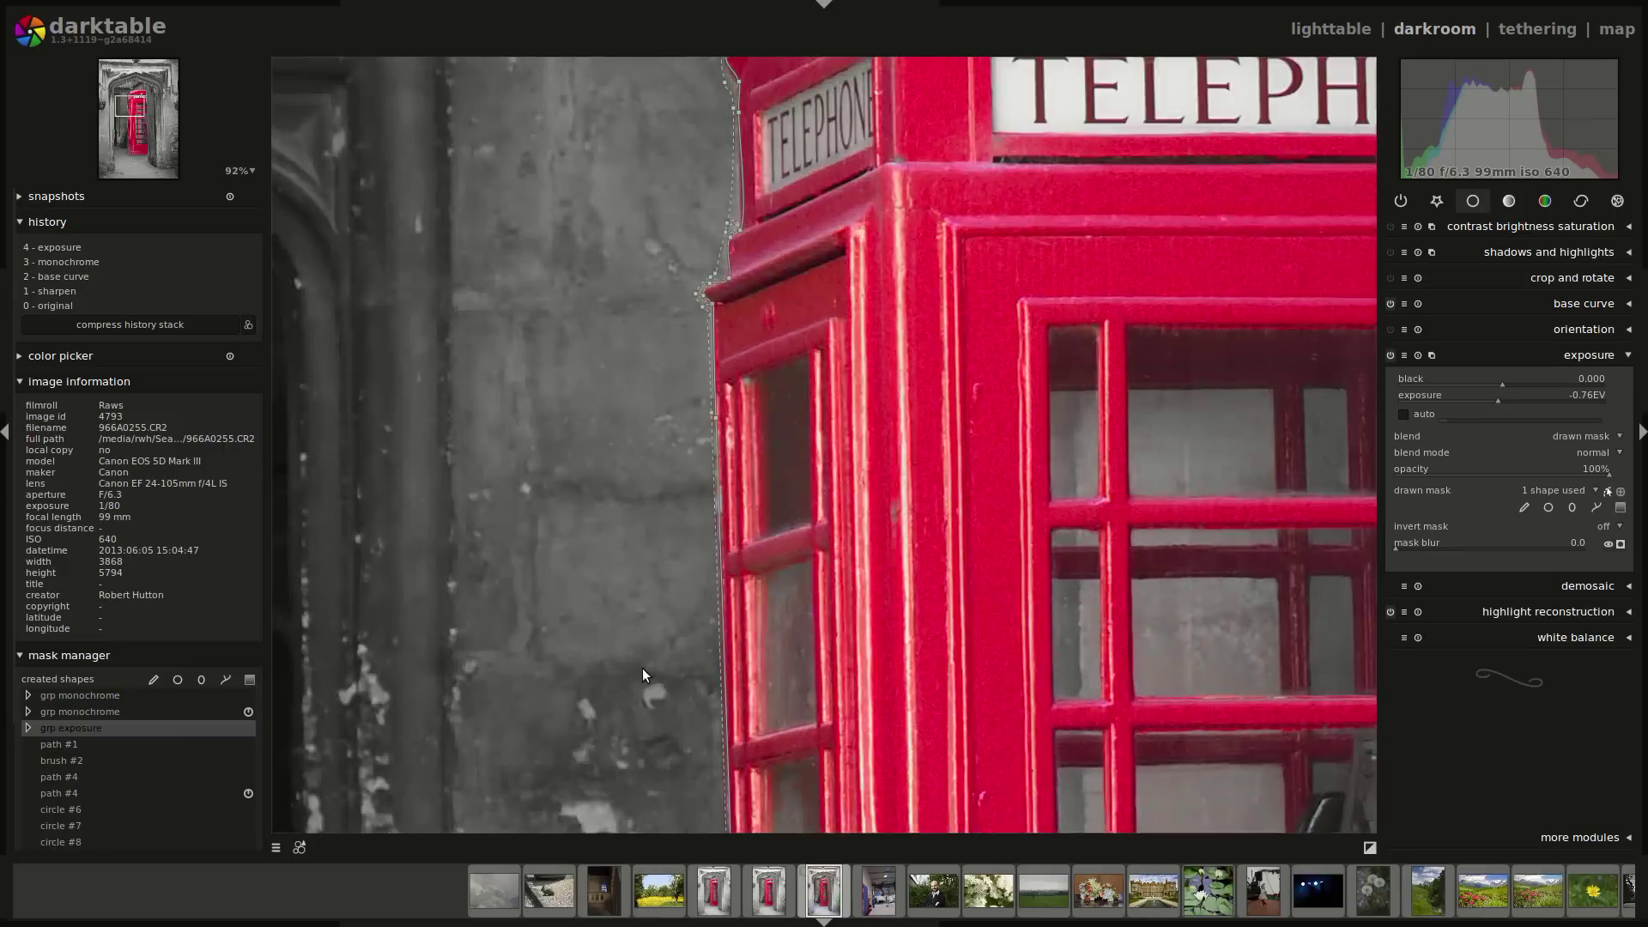
scroll(642, 668, "down", 2)
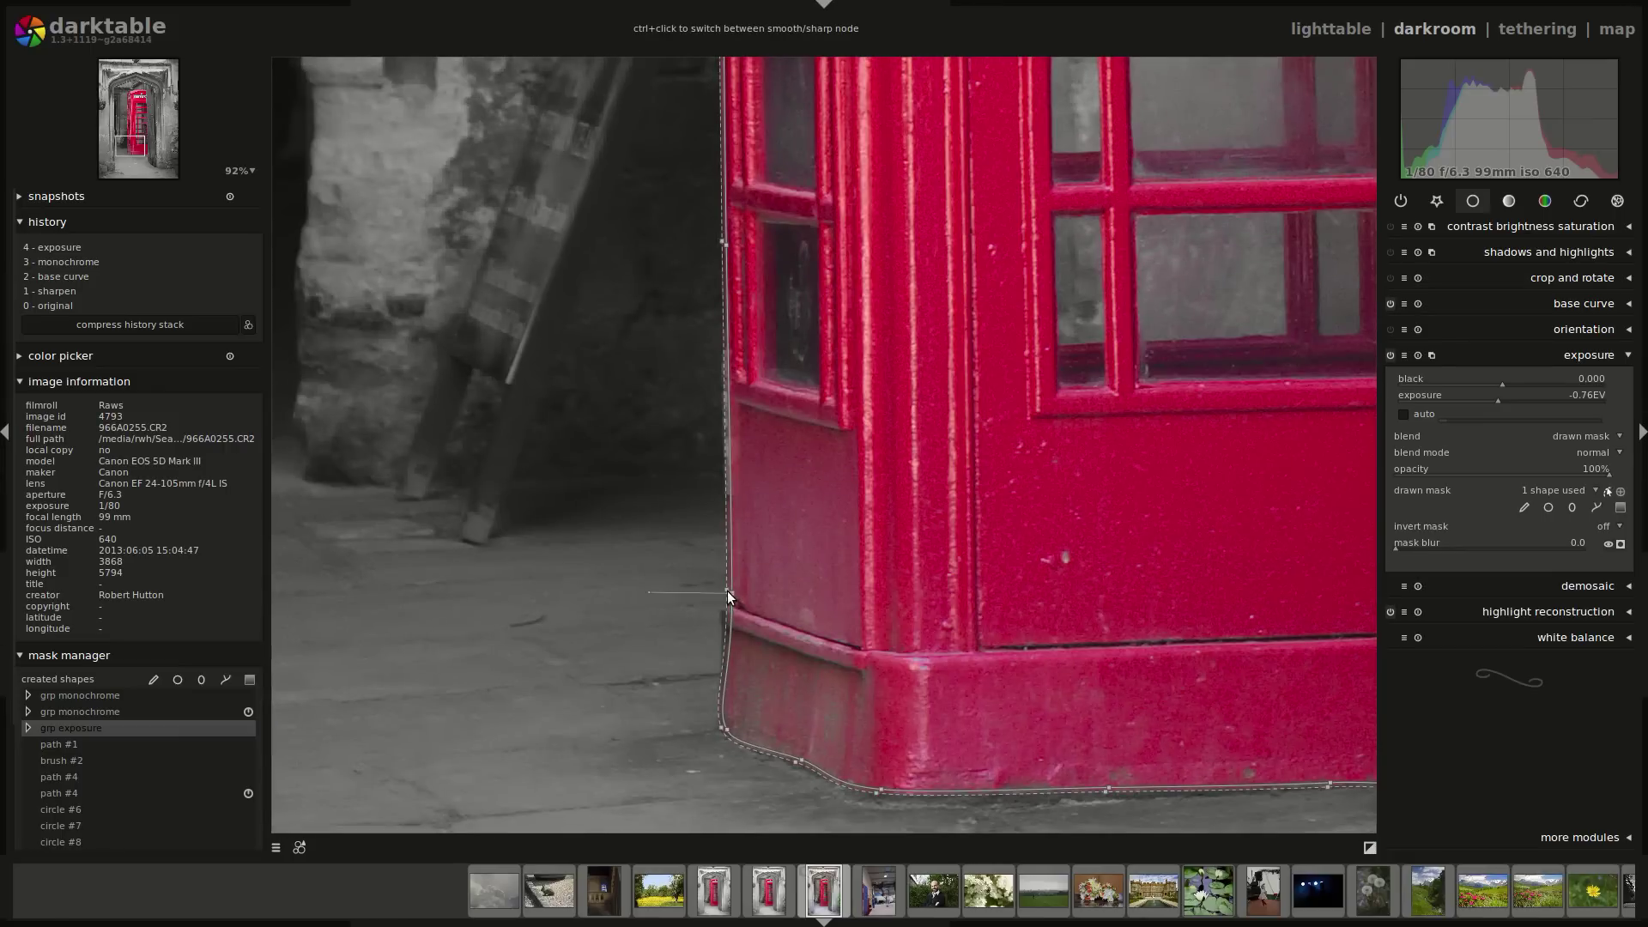
left_click_drag(1093, 721, 831, 702)
left_click_drag(1286, 312, 1125, 225)
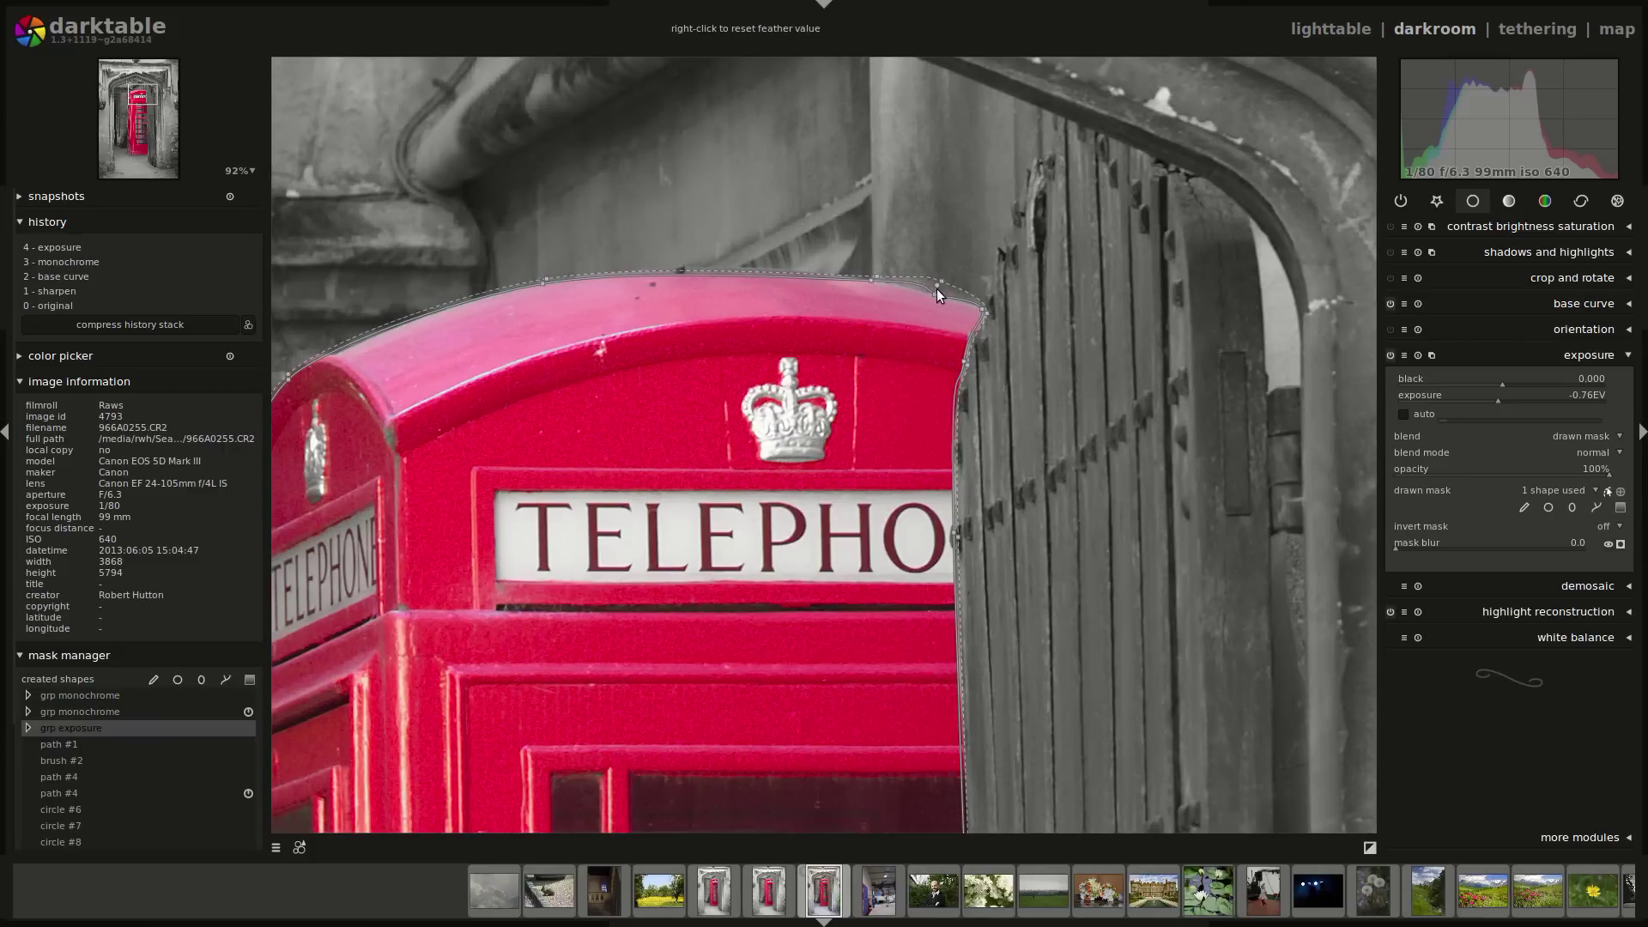
left_click(870, 280)
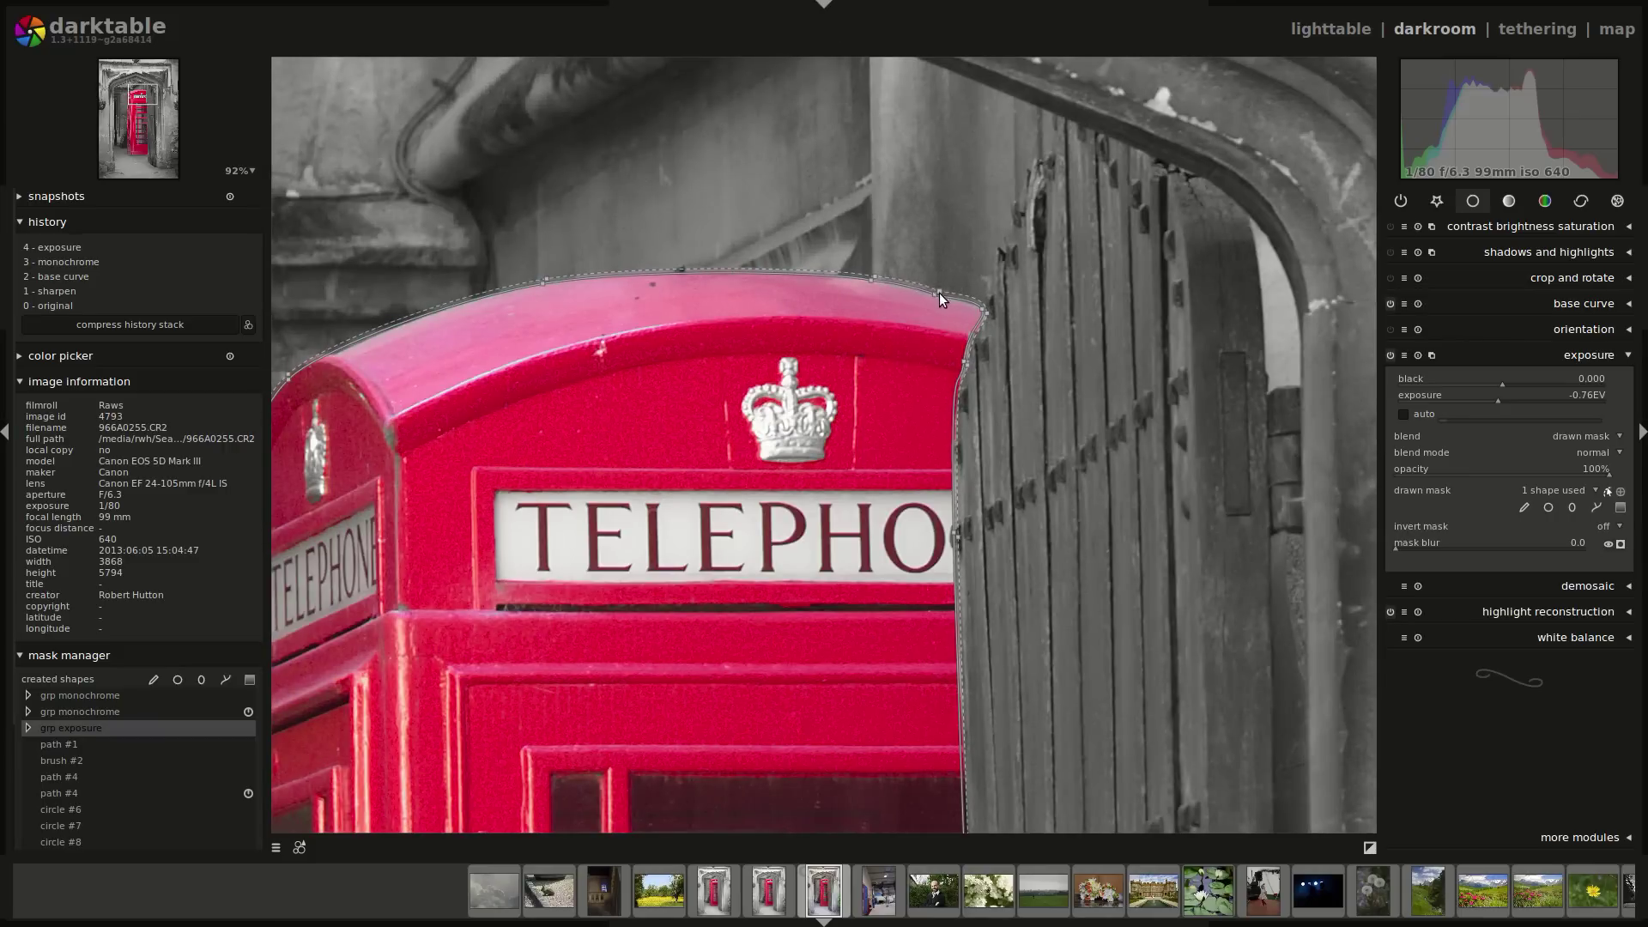
scroll(1038, 507, "down", 3)
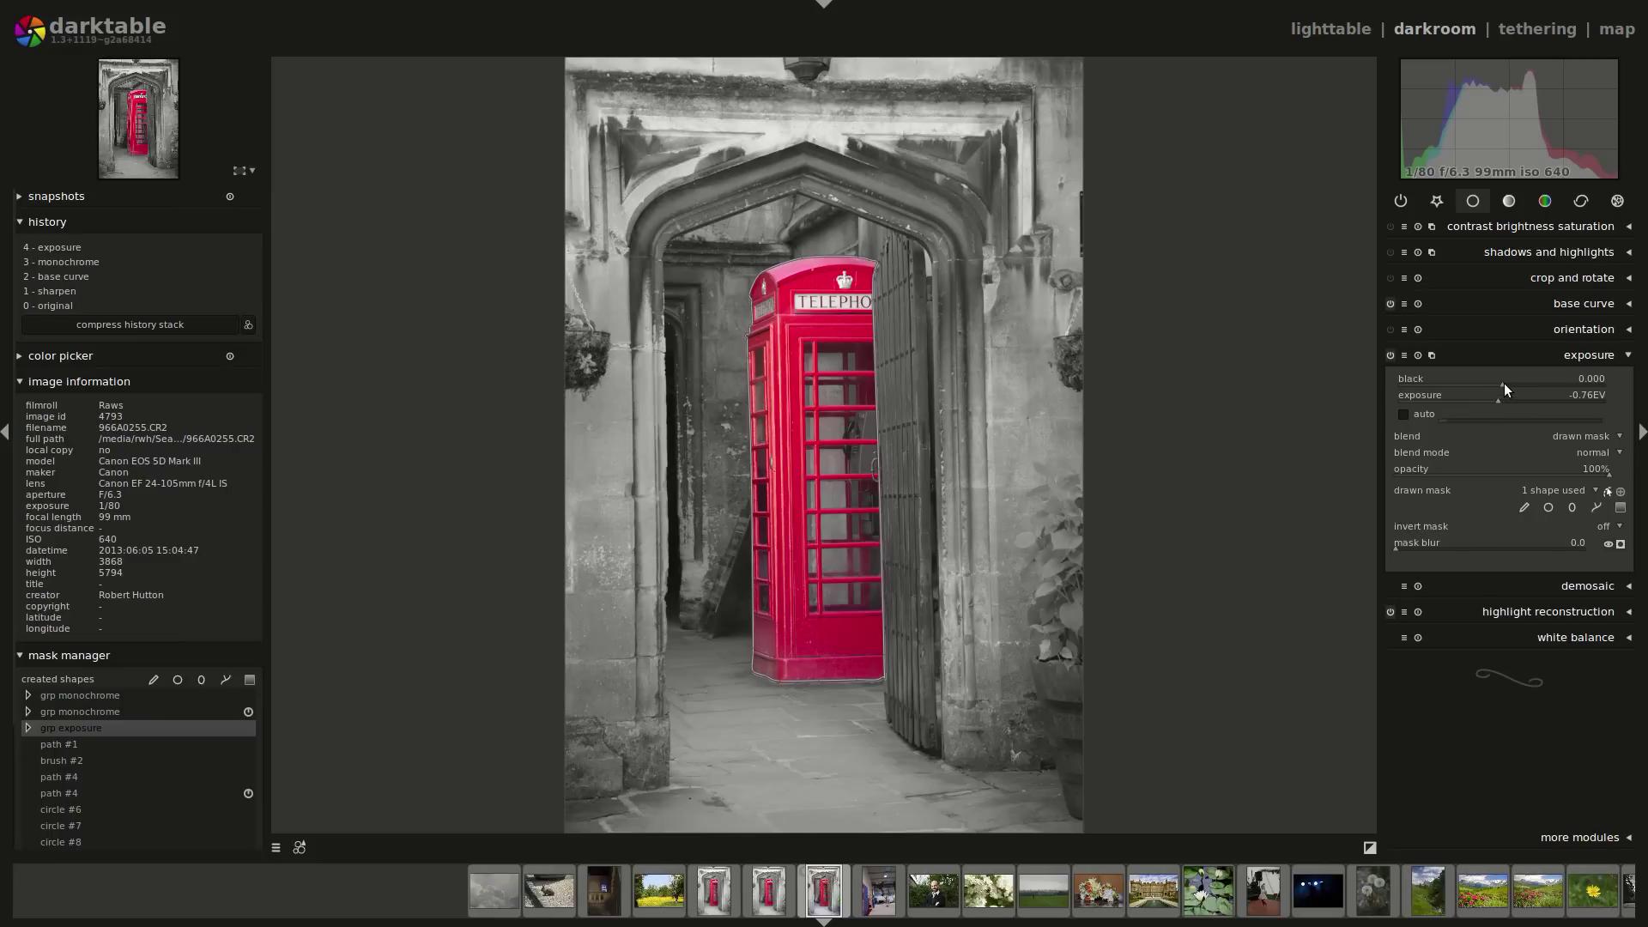
Raise the black level of the masked exposure adjustment to 0.017
scroll(1505, 389, "up", 1)
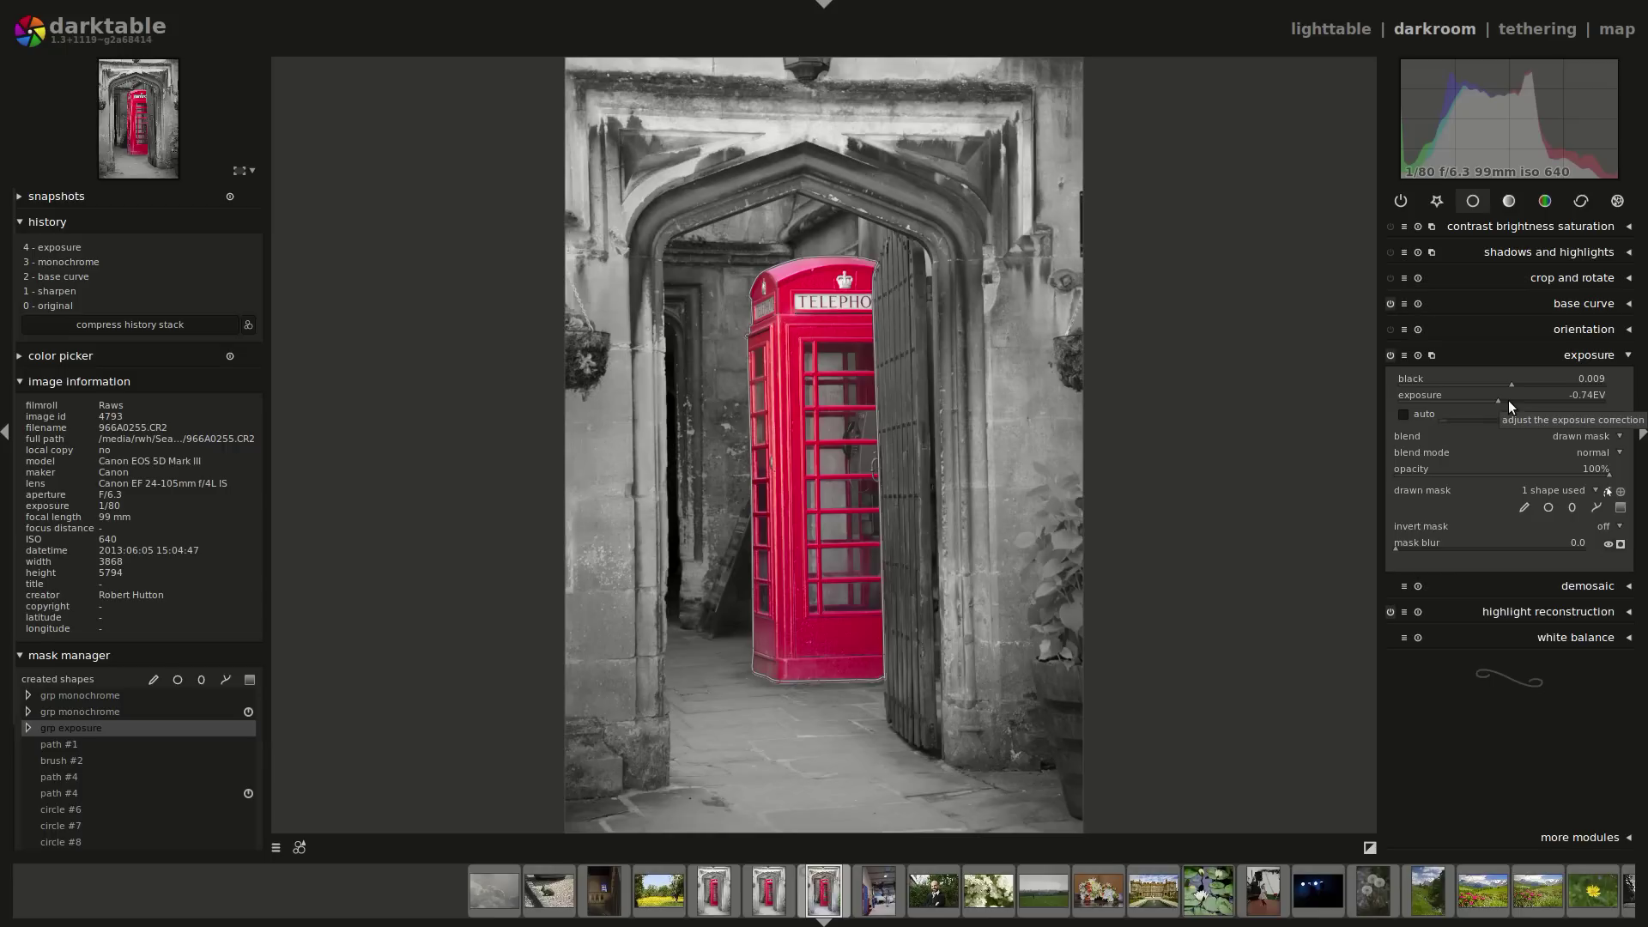
scroll(1512, 407, "down", 1)
scroll(1517, 378, "up", 2)
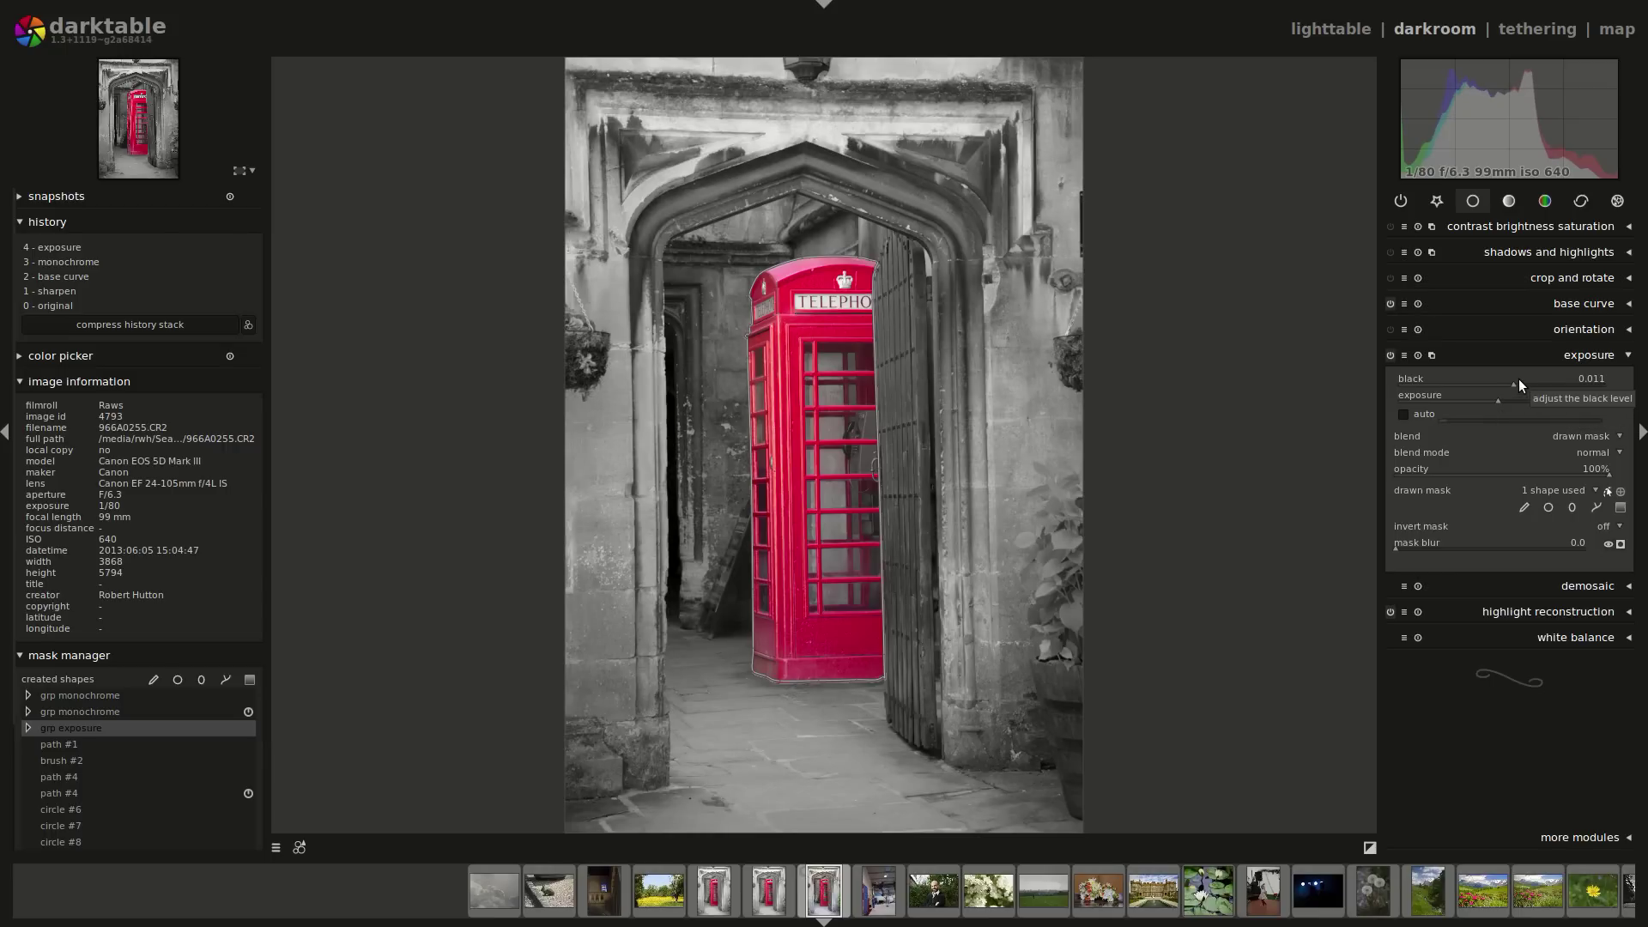
scroll(1518, 378, "up", 4)
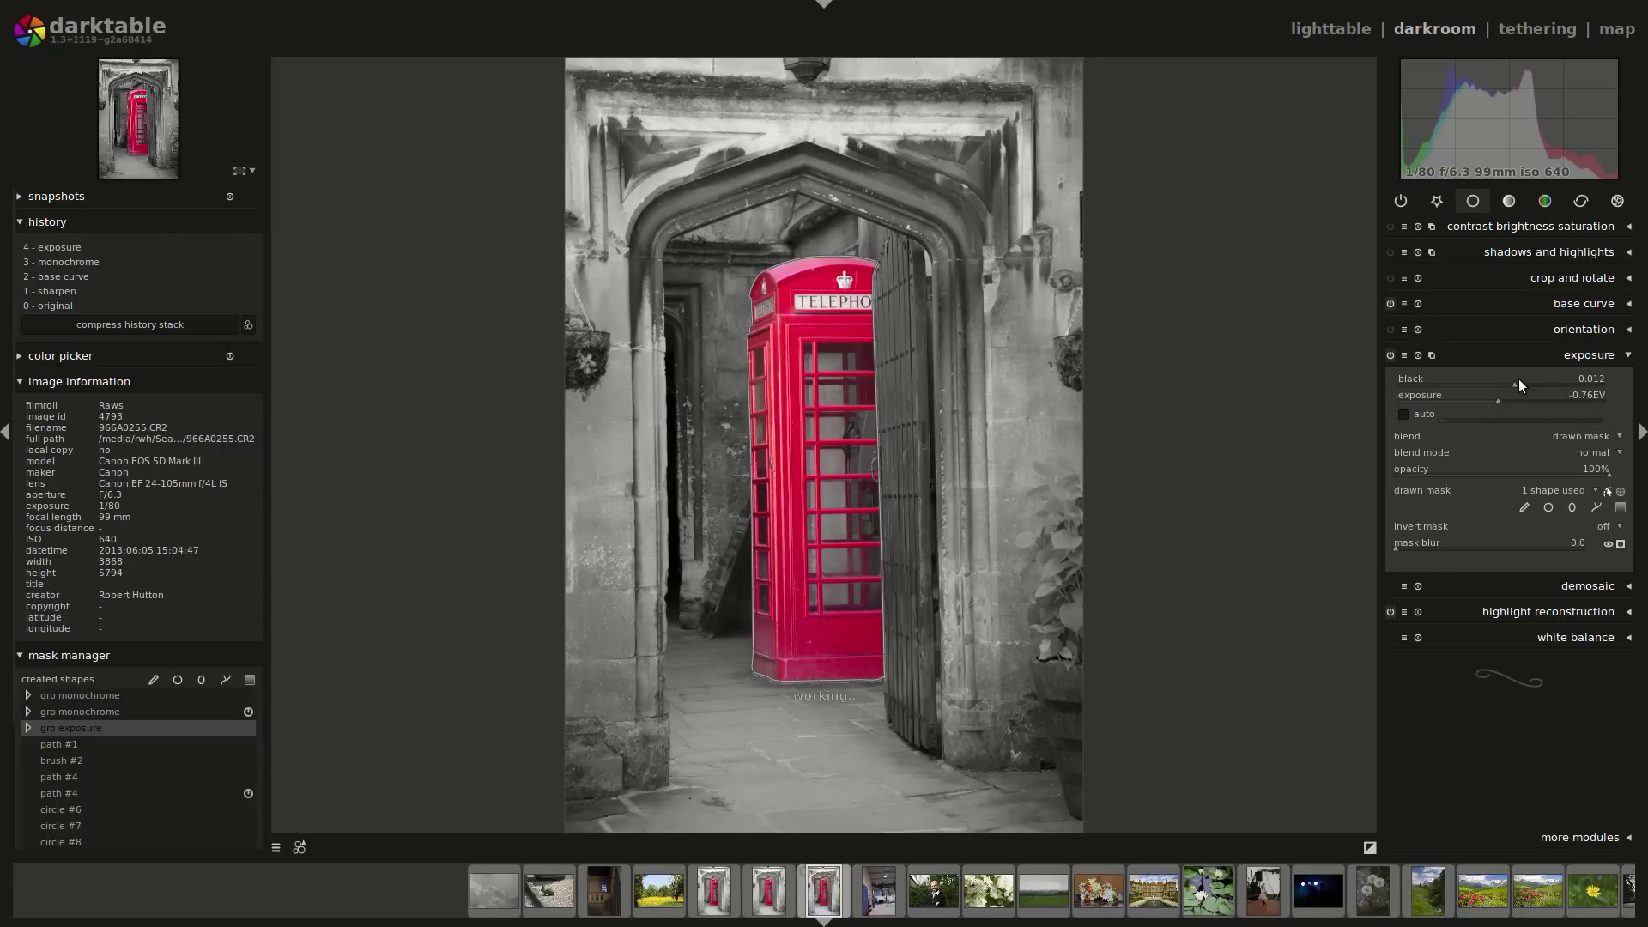
scroll(1521, 379, "up", 4)
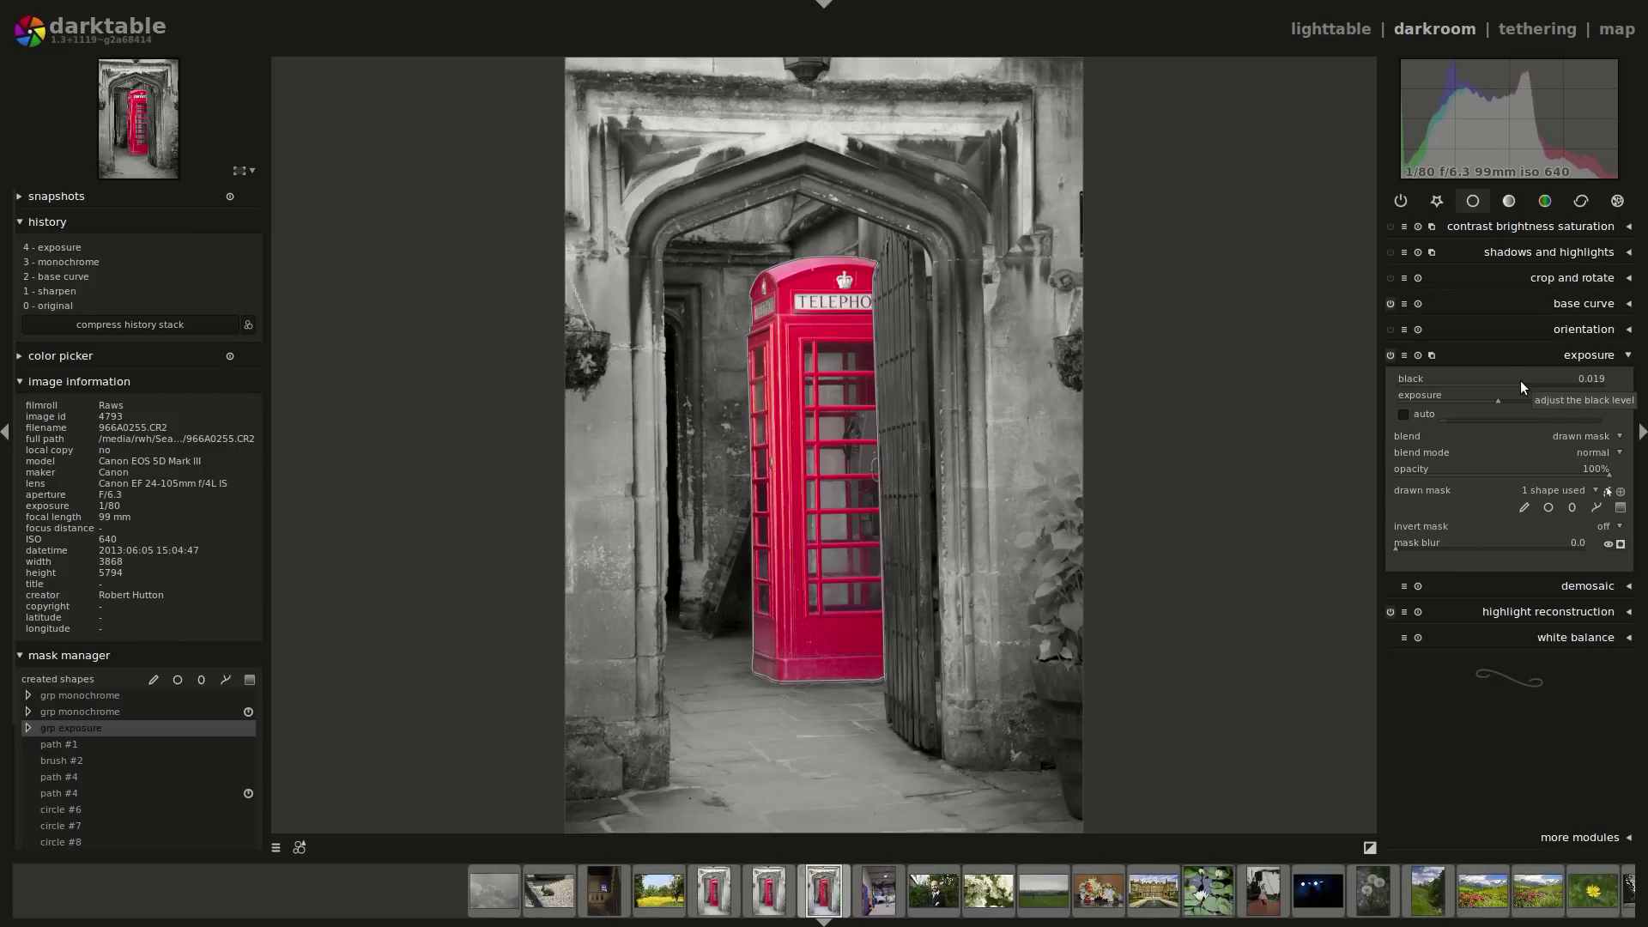
scroll(1521, 384, "up", 3)
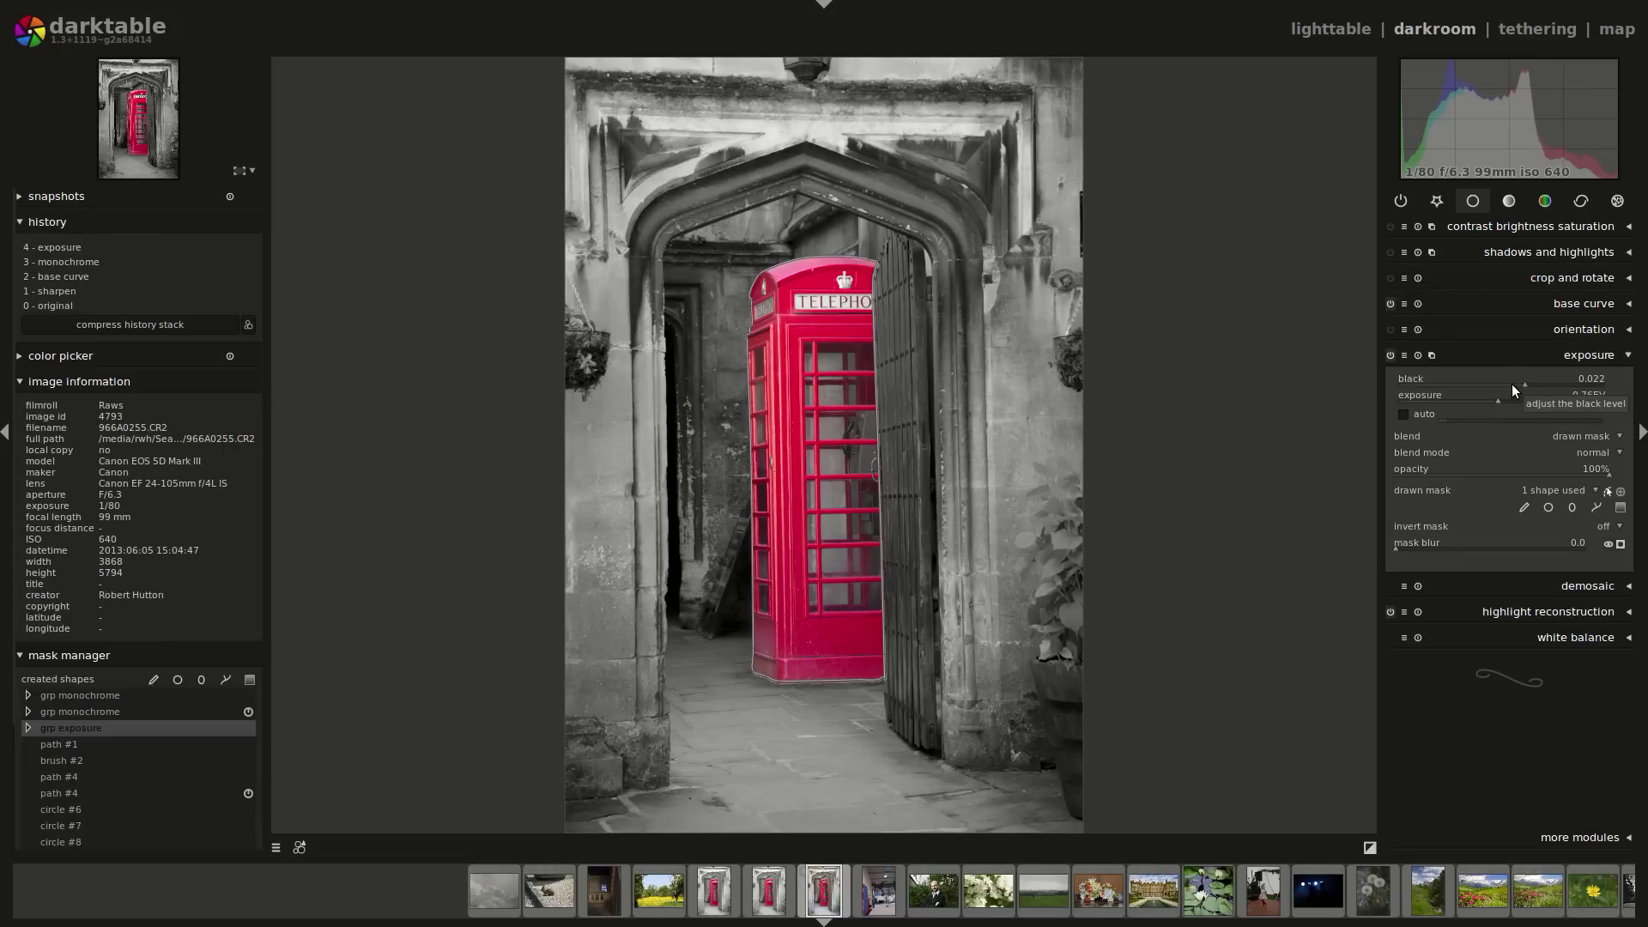
scroll(1515, 386, "down", 5)
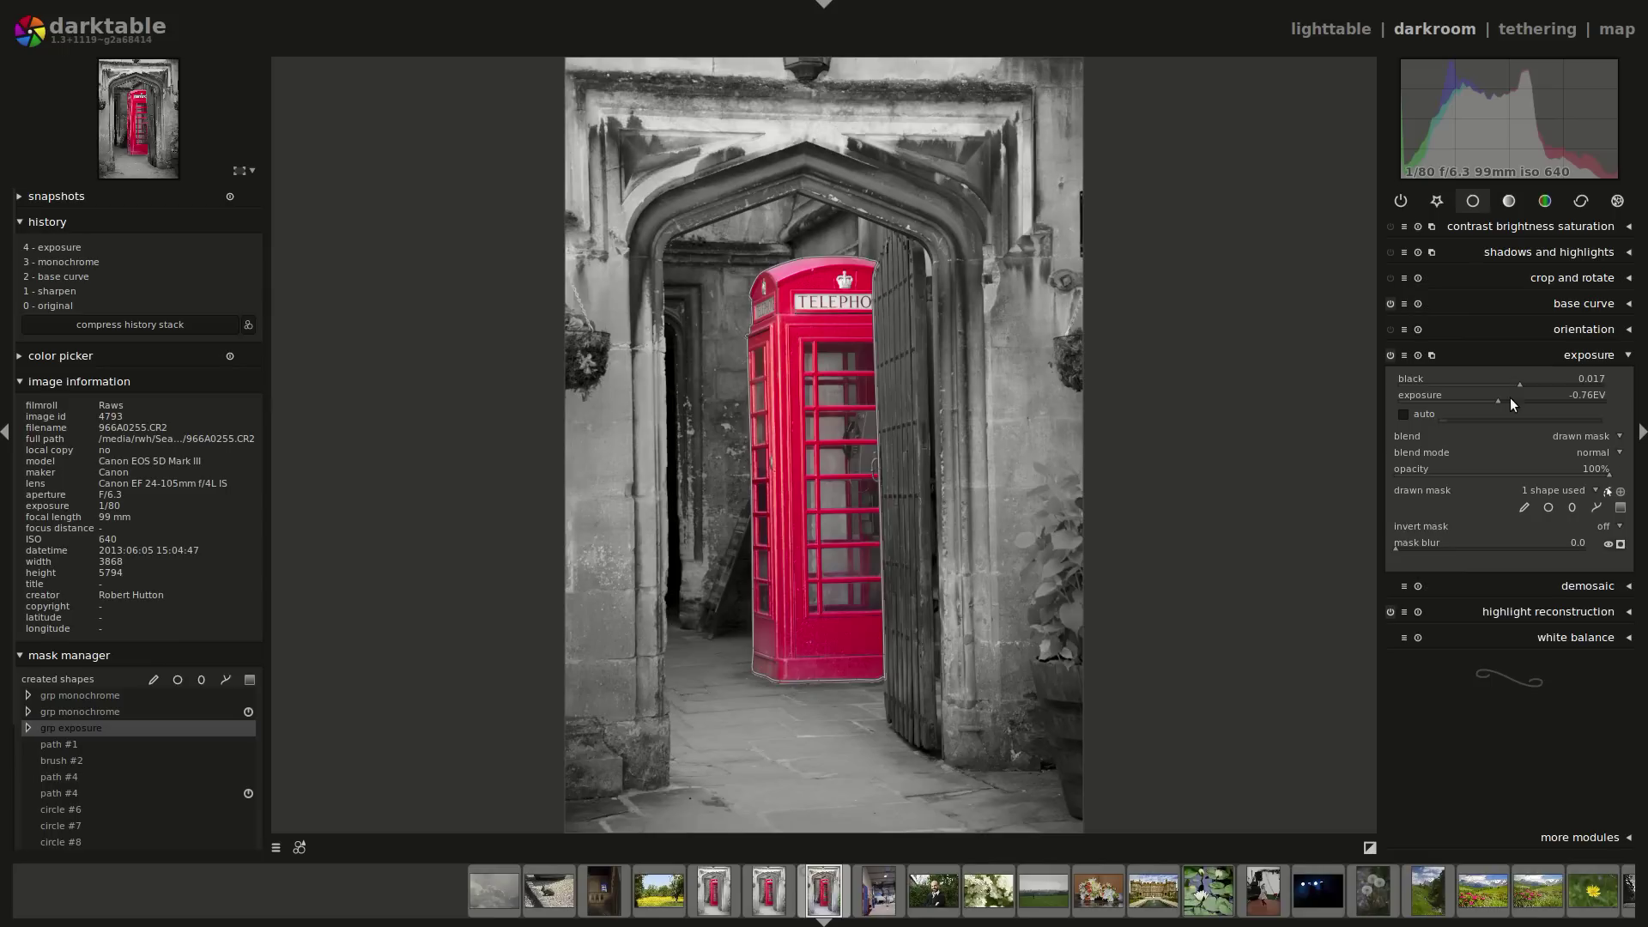
Set the exposure correction to -0.70 EV and hide the mask's path outline
scroll(1503, 407, "up", 3)
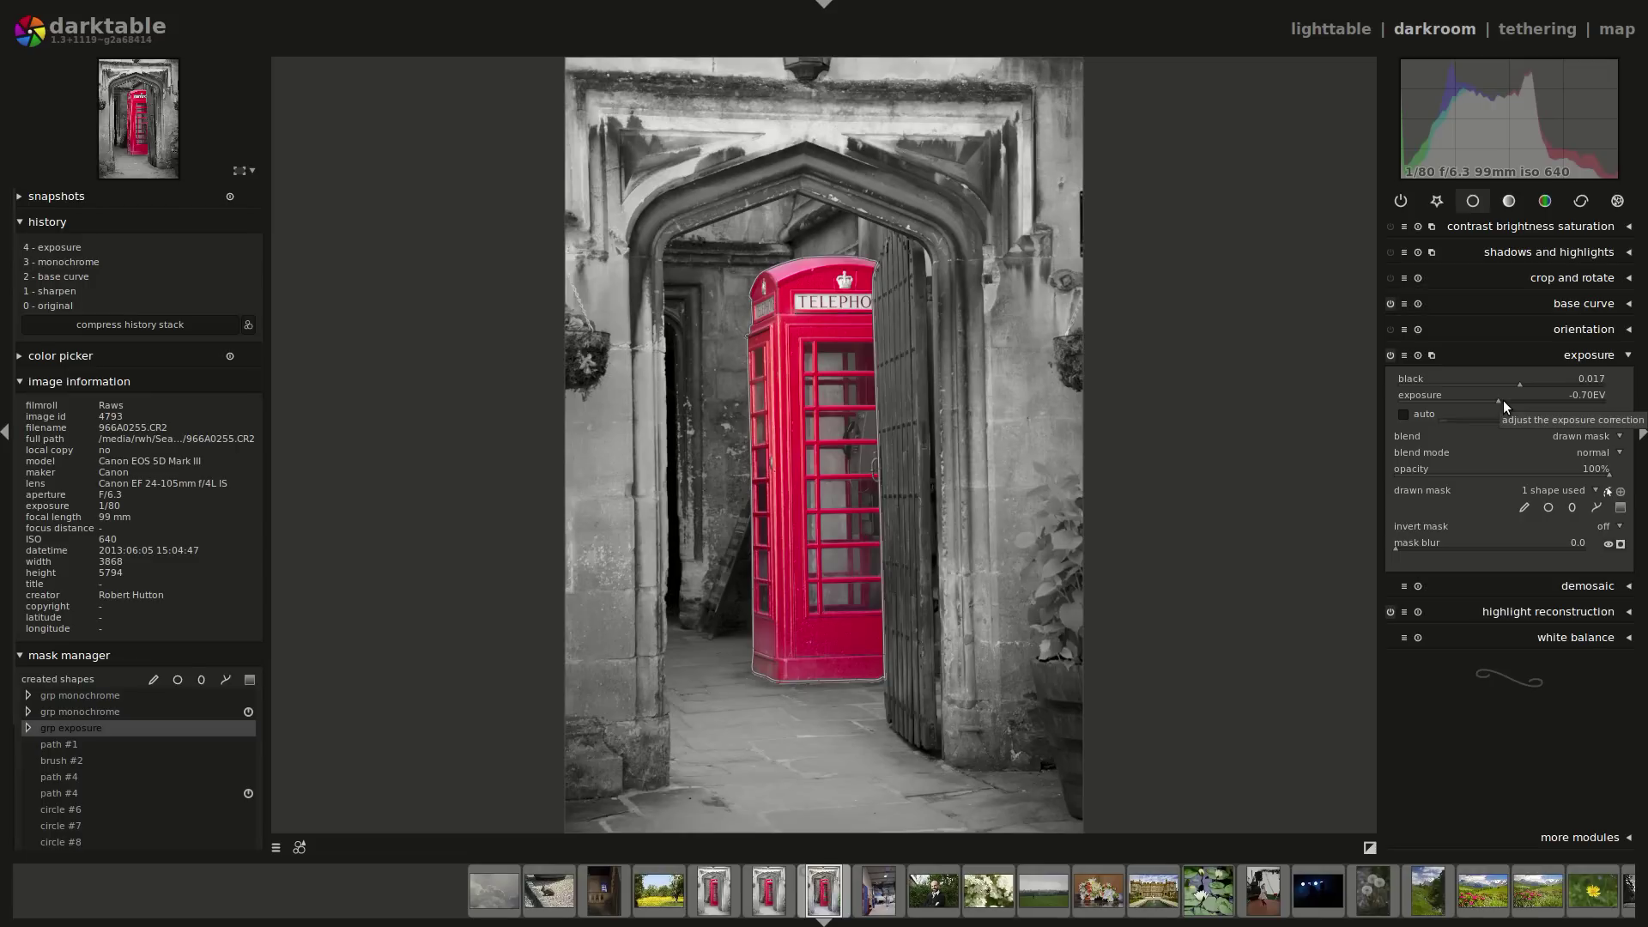
left_click(1609, 491)
left_click(1593, 358)
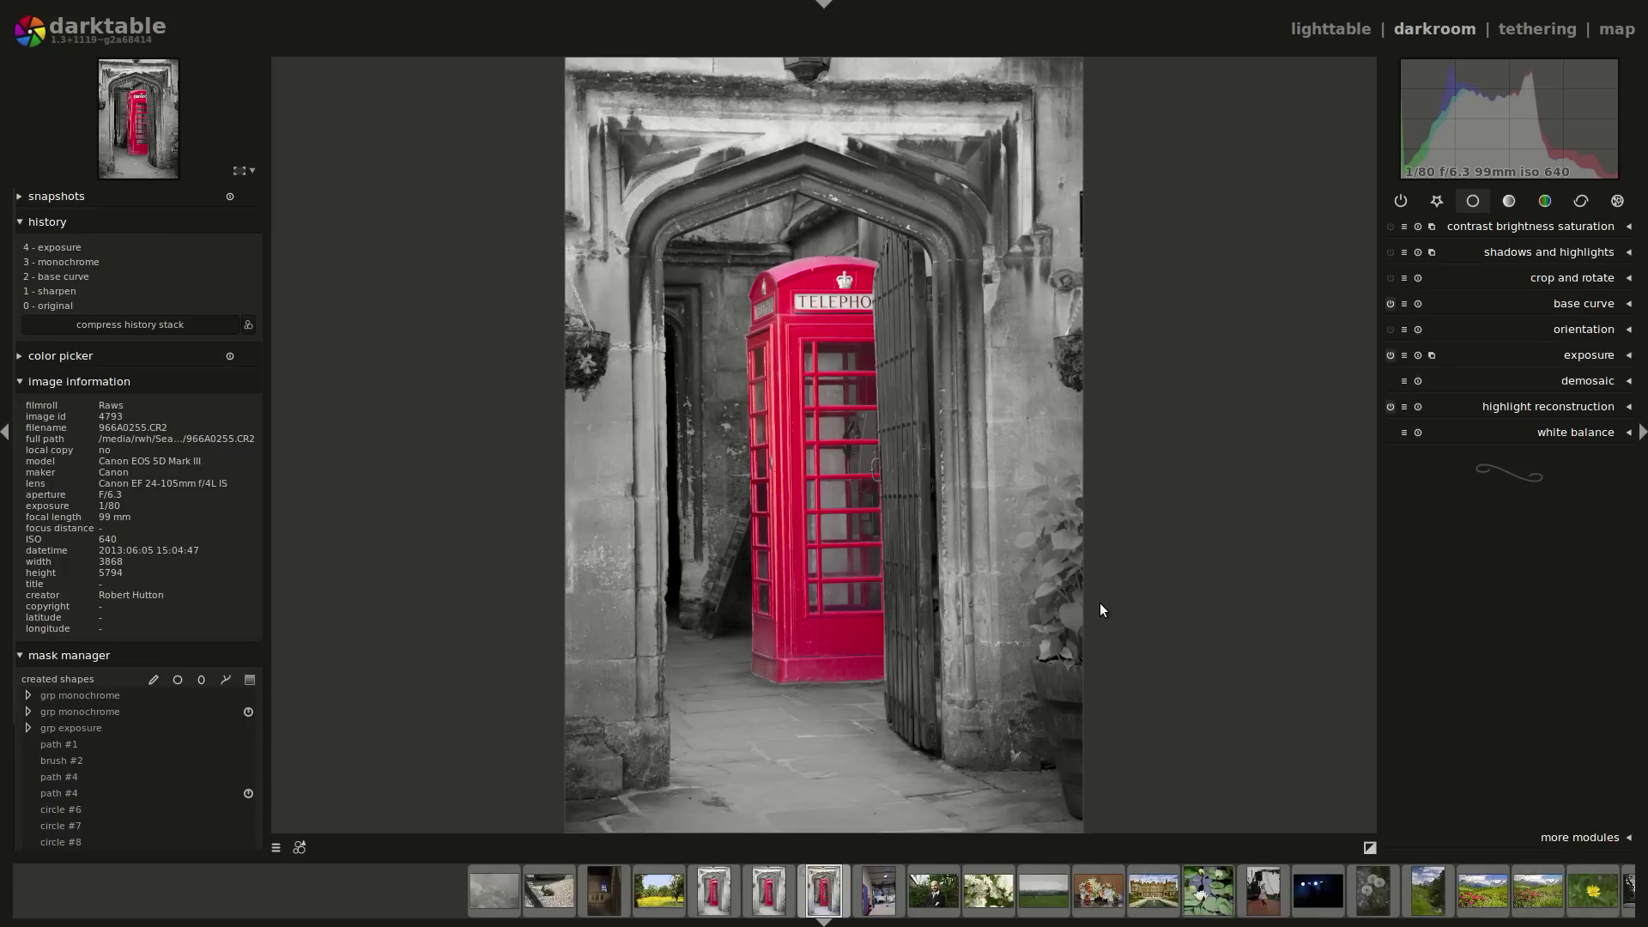
left_click(1593, 354)
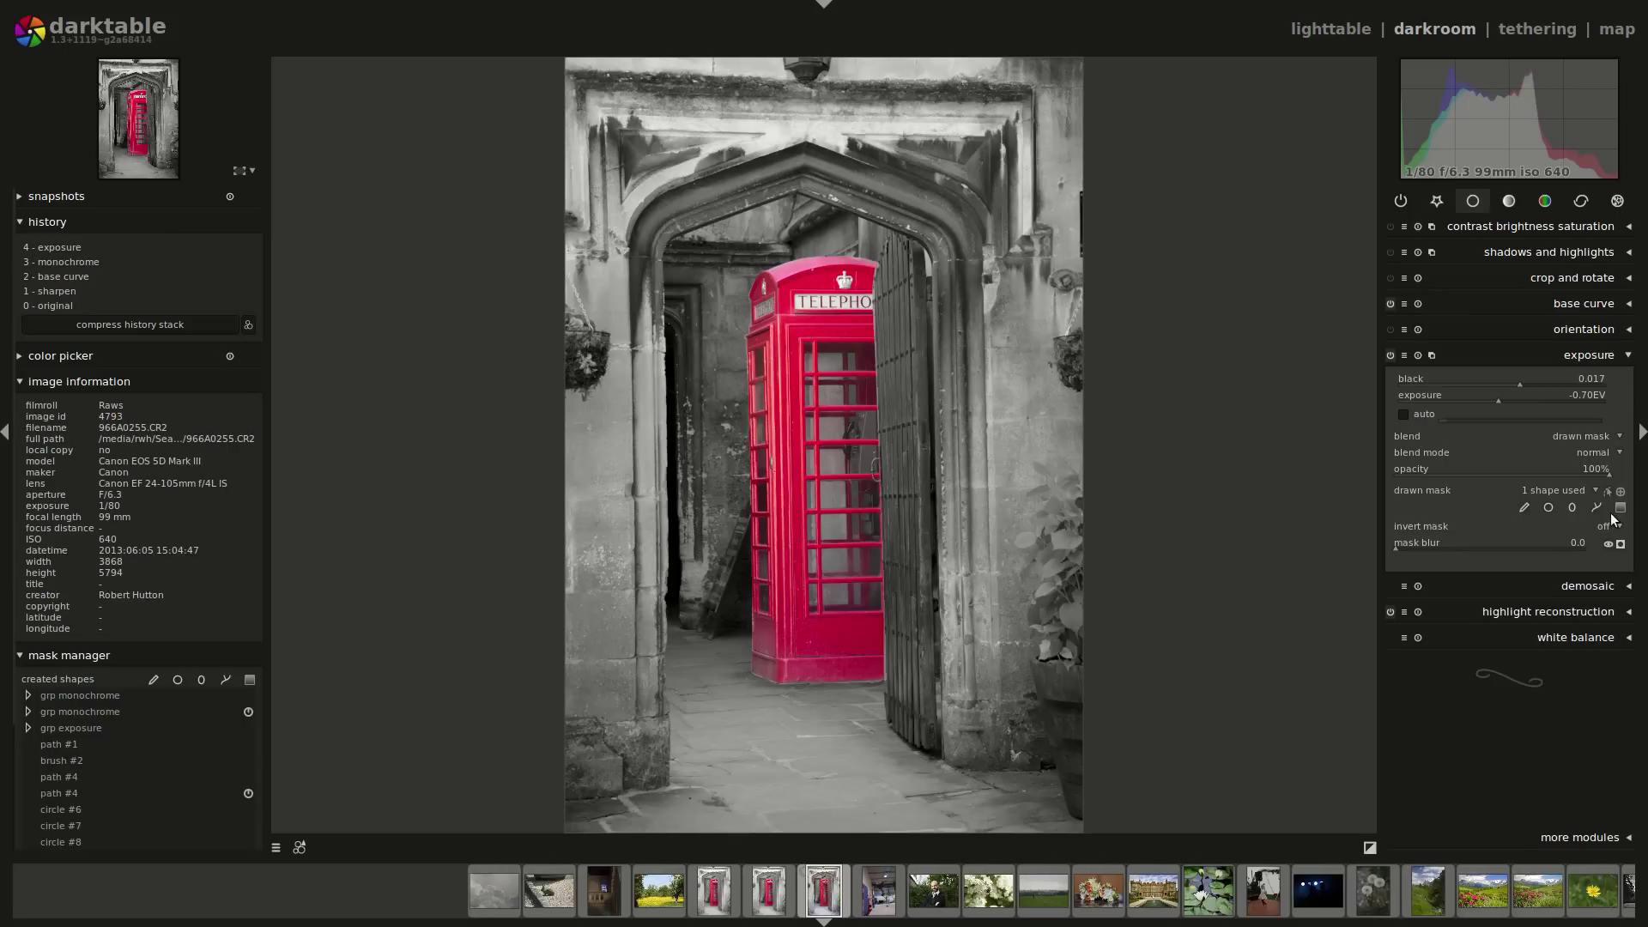